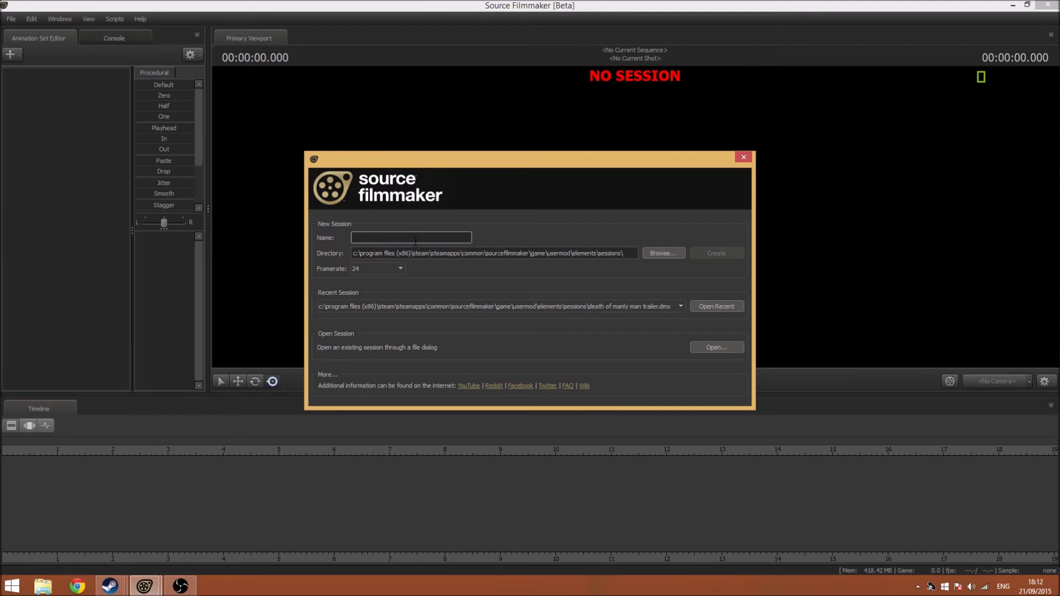
Create a new session named Tutorial with the default directory and framerate, and switch the program window to full screen.
text(T)
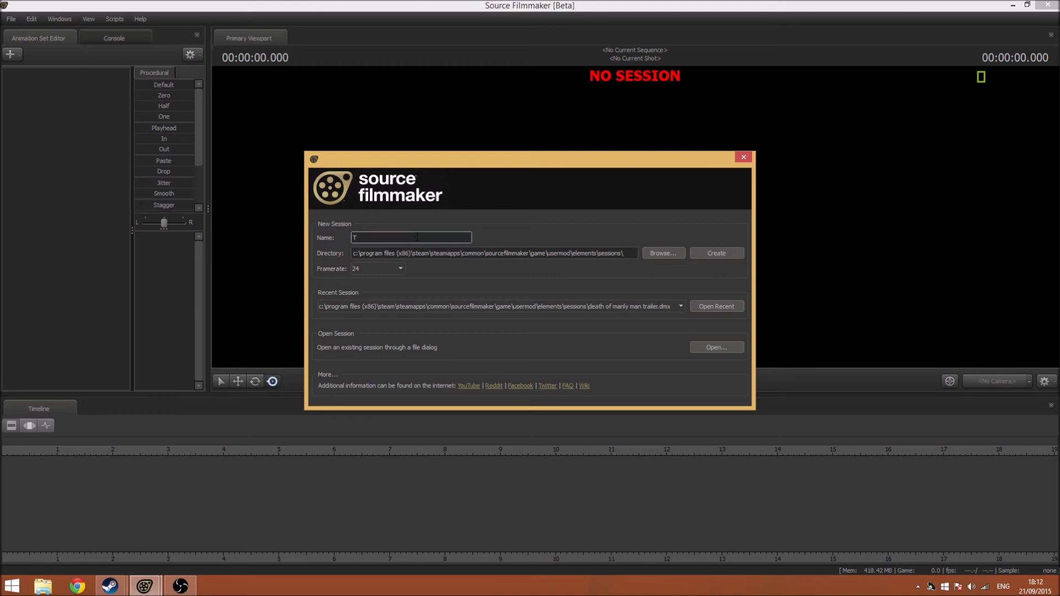
key(BackSpace)
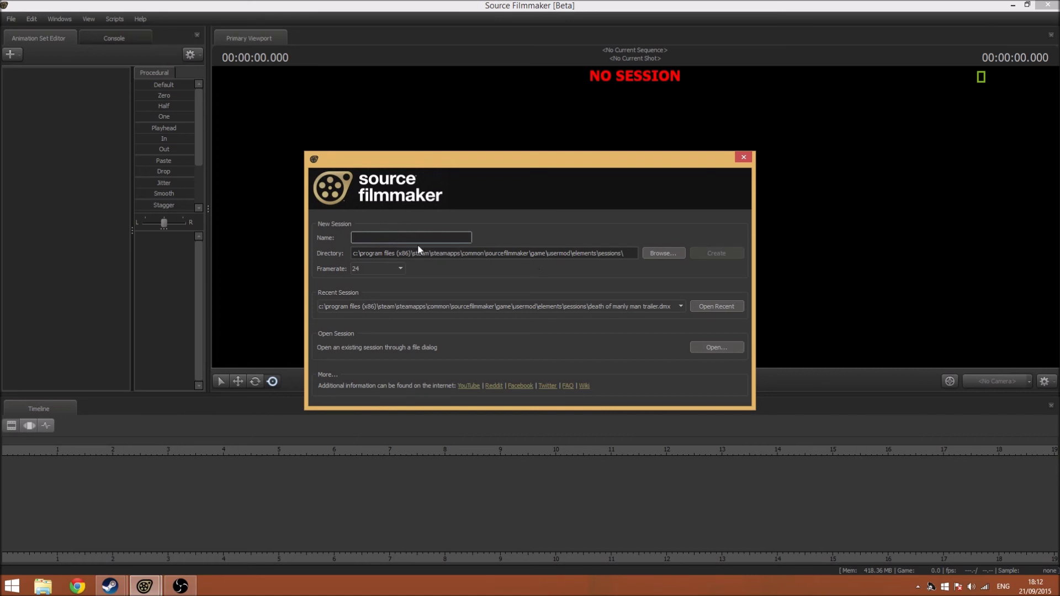
text(Tut)
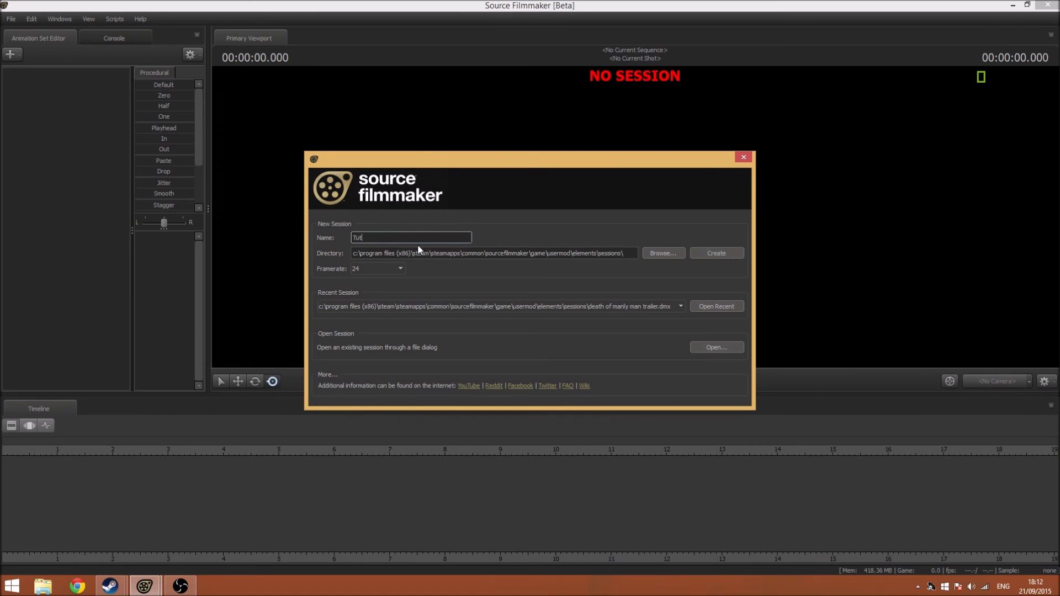
text(aorial)
click(703, 255)
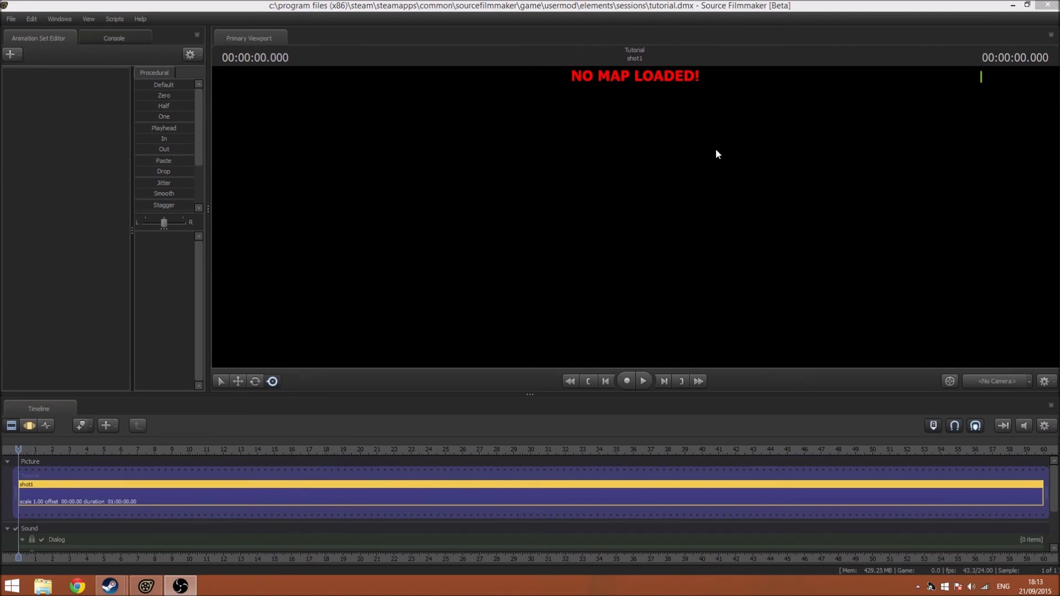
click(94, 20)
click(115, 31)
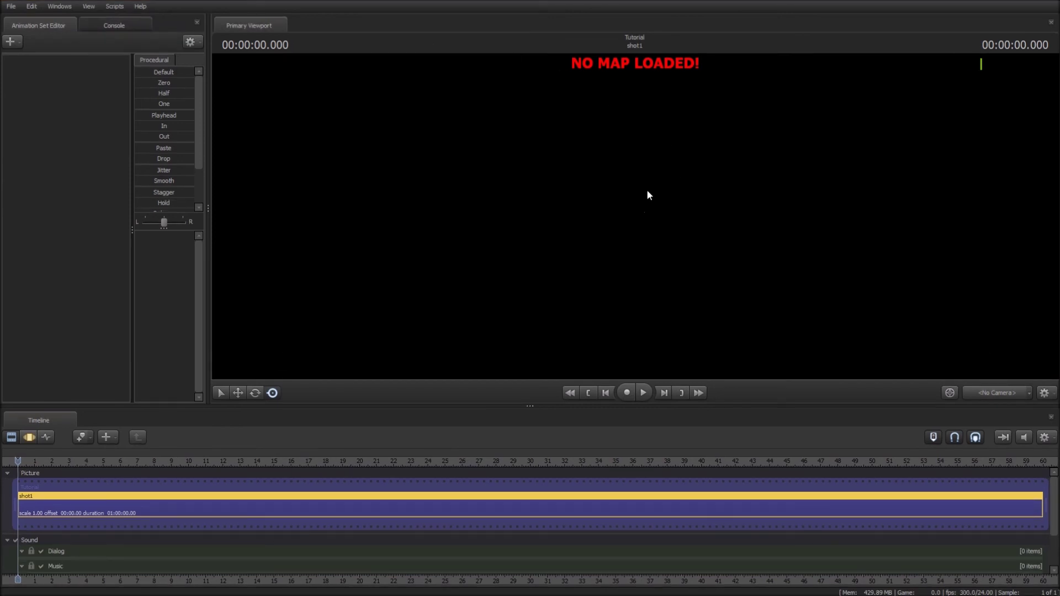
Load the map plr_hightower.bsp into the session, filtering the map list by "high".
right_click(571, 170)
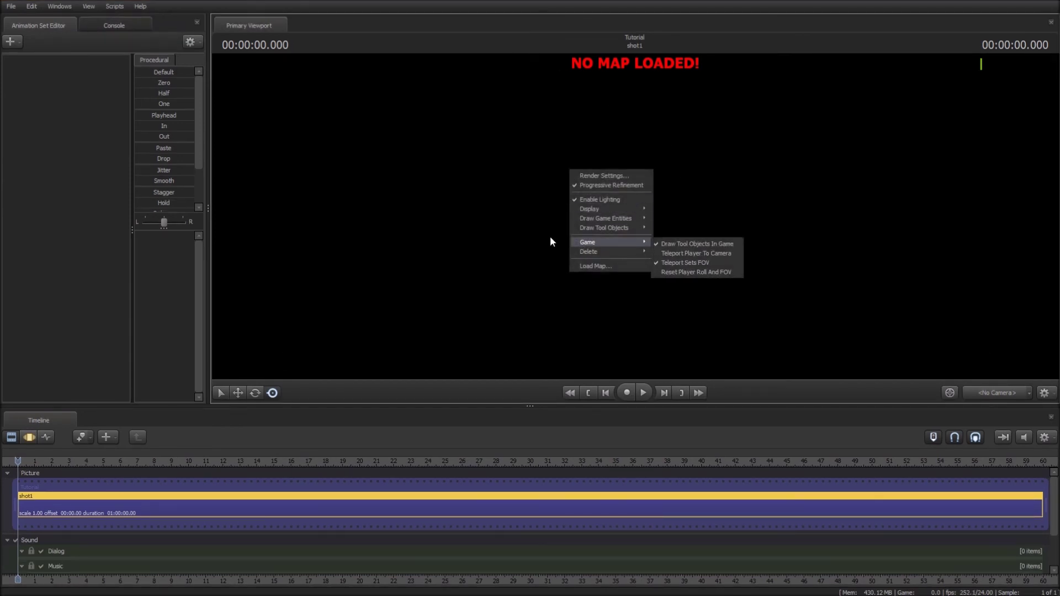
click(635, 218)
right_click(676, 208)
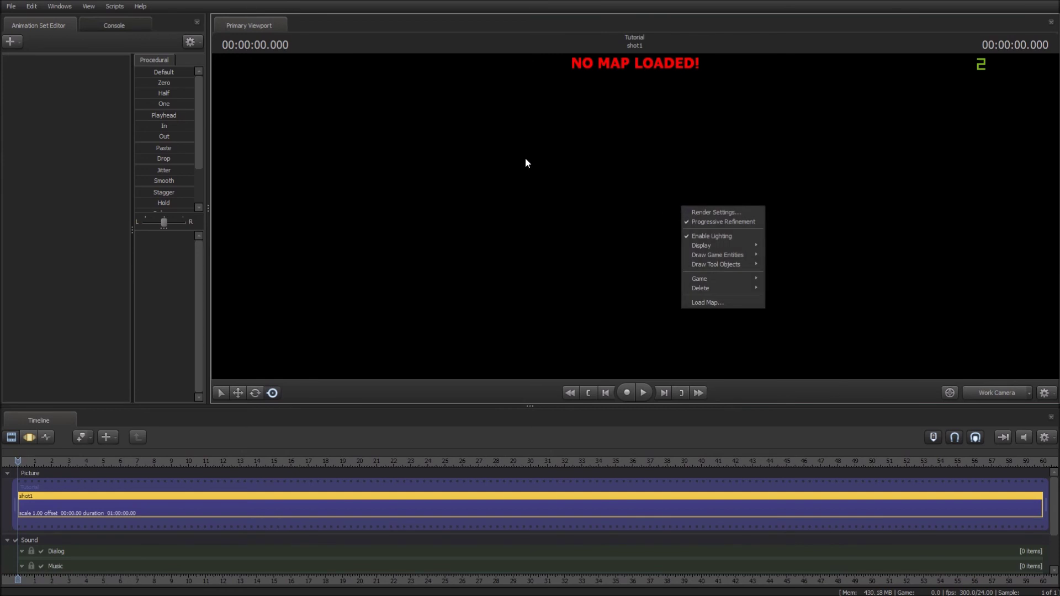
click(692, 303)
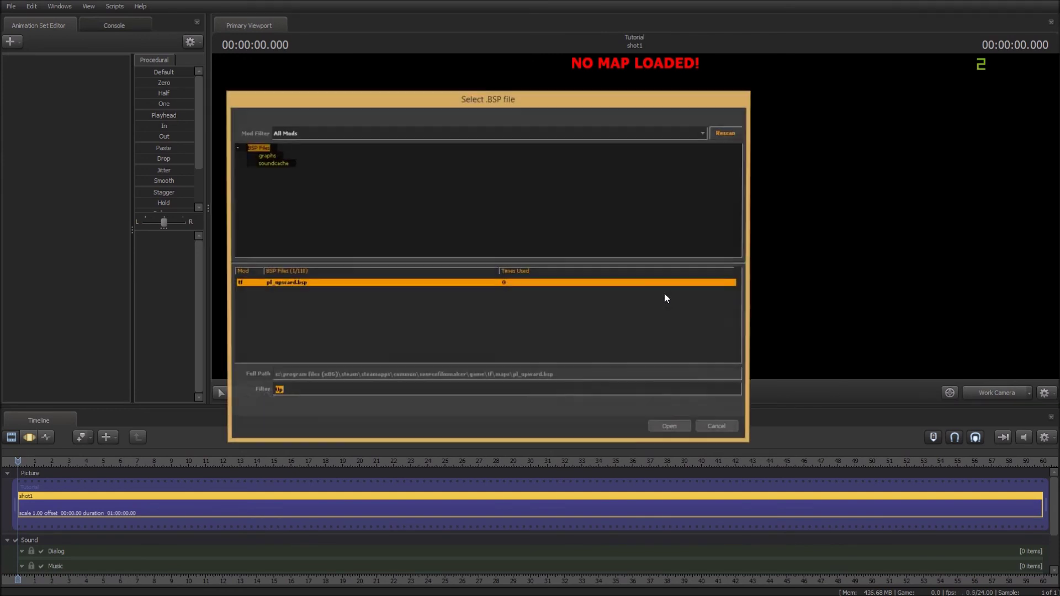
key(BackSpace)
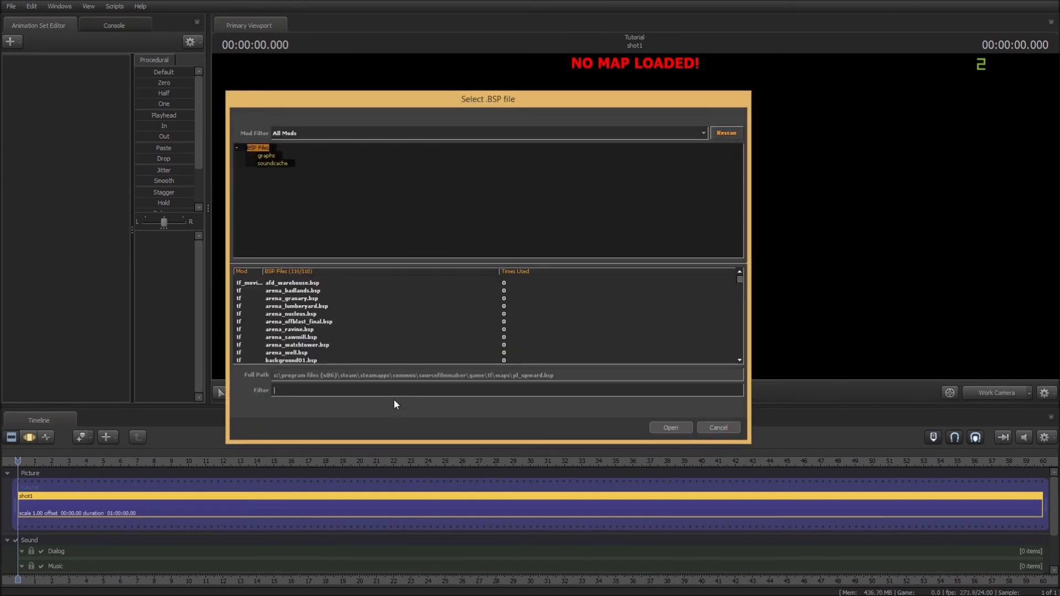
text(high)
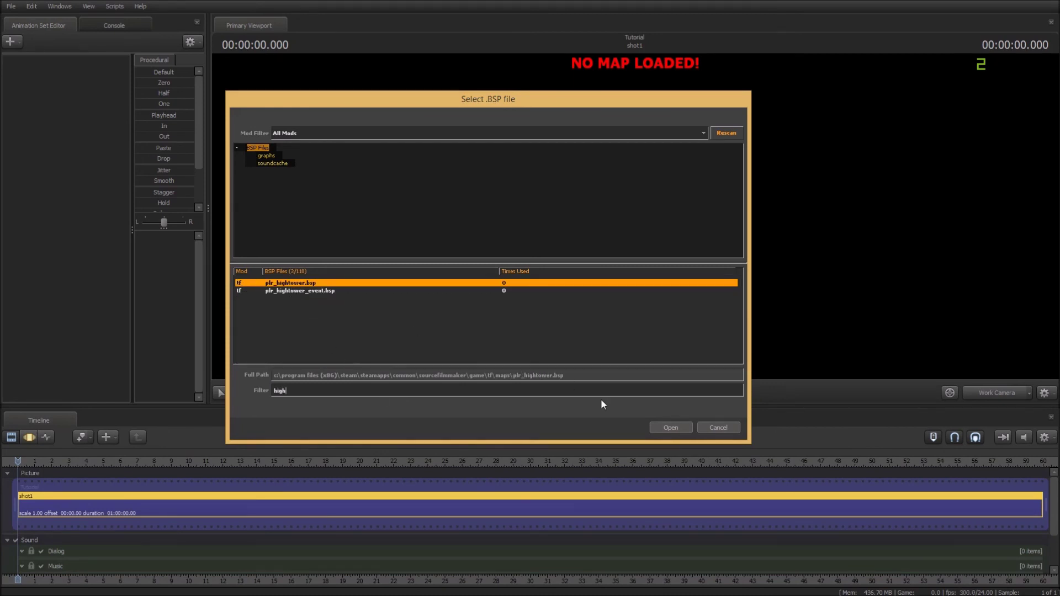
double_click(303, 283)
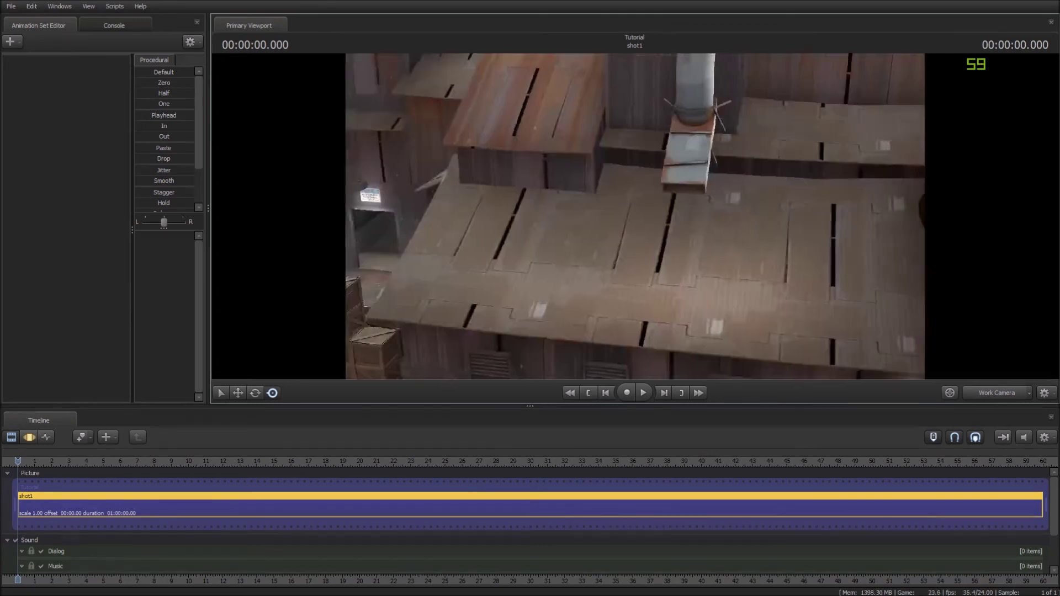
Fly the work camera through the map to examine the rail tracks and the Red Valley Mining buildings.
key(s)
drag(616, 188, 837, 188)
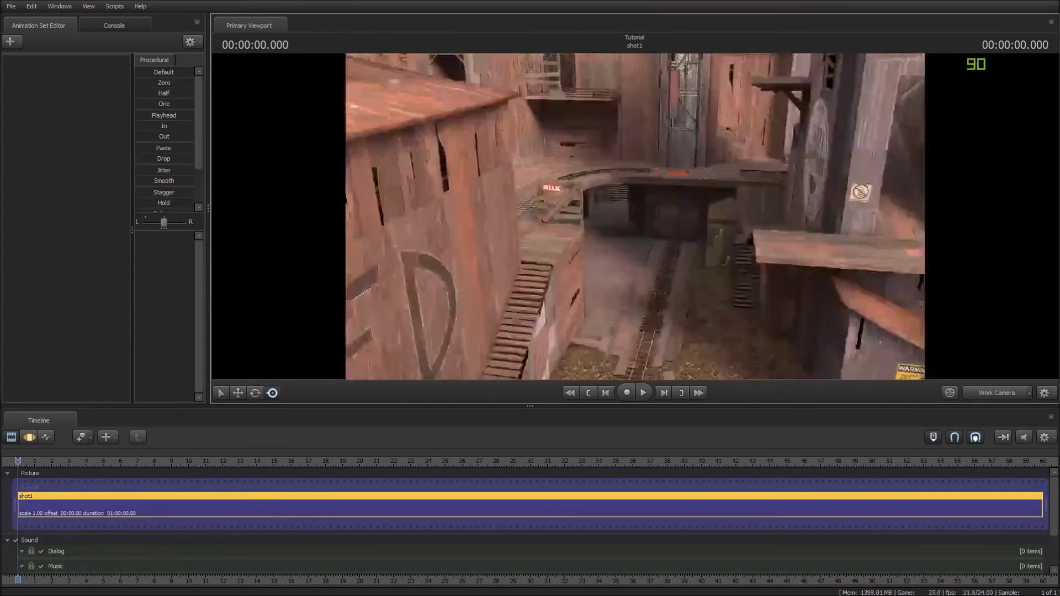
key(w)
drag(635, 217, 581, 211)
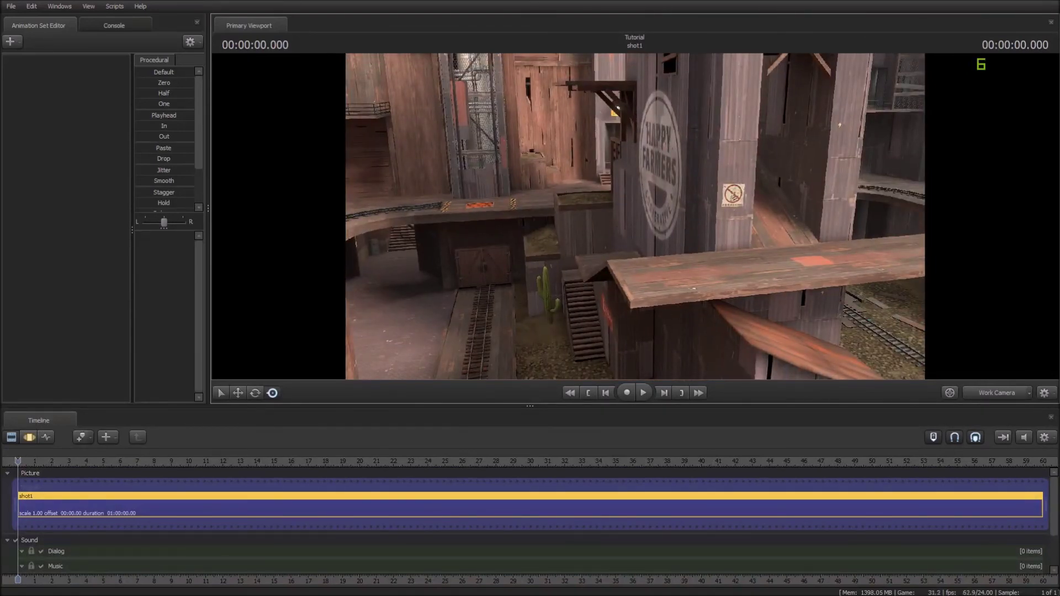
drag(635, 216, 718, 192)
key(w)
key(w)
key(w)
key(w)
key(s)
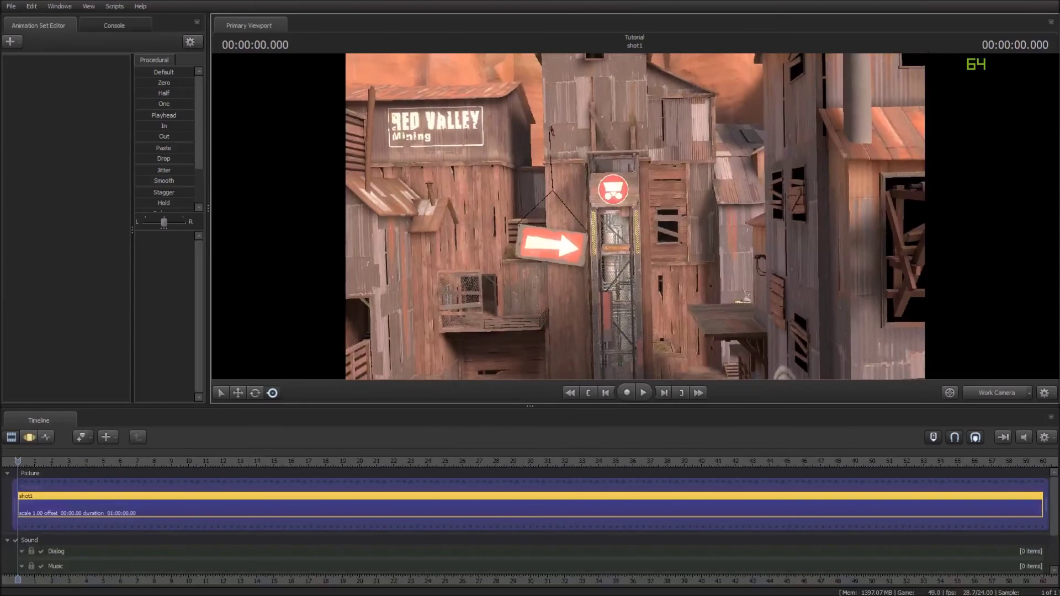
key(s)
key(w)
key(s)
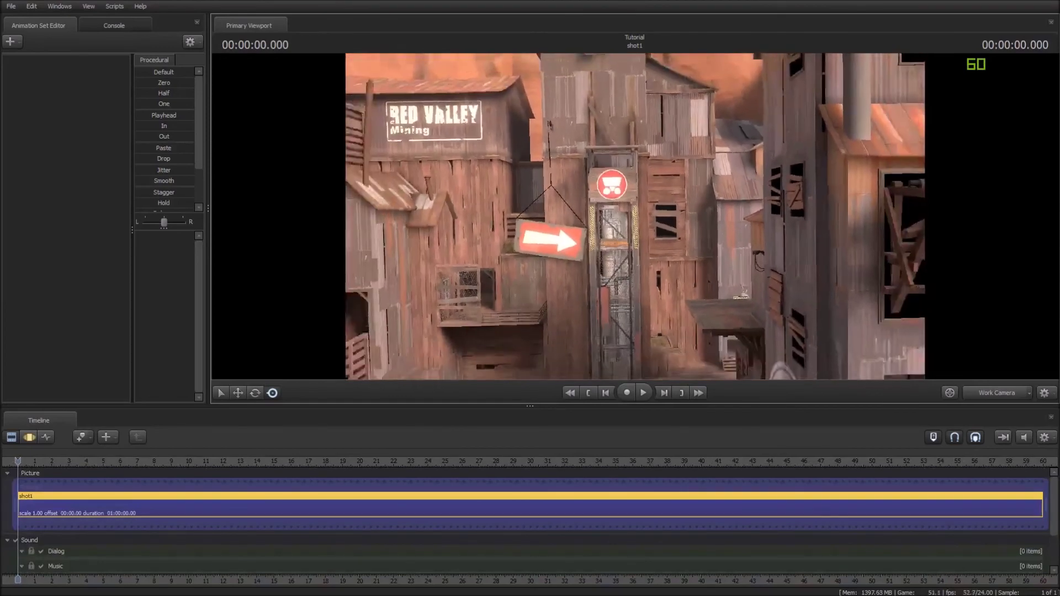
key(w)
Move the work camera to the railed wooden balcony with the doorway and window, and create a new scene camera there.
drag(718, 192, 639, 148)
key(w)
key(w)
key(s)
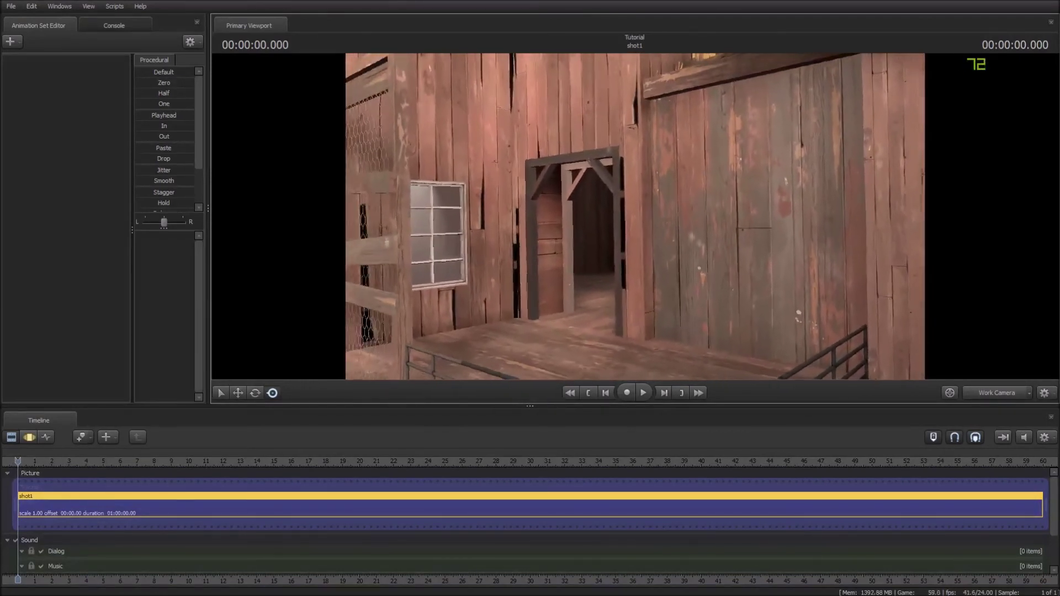
key(d)
drag(905, 275, 833, 284)
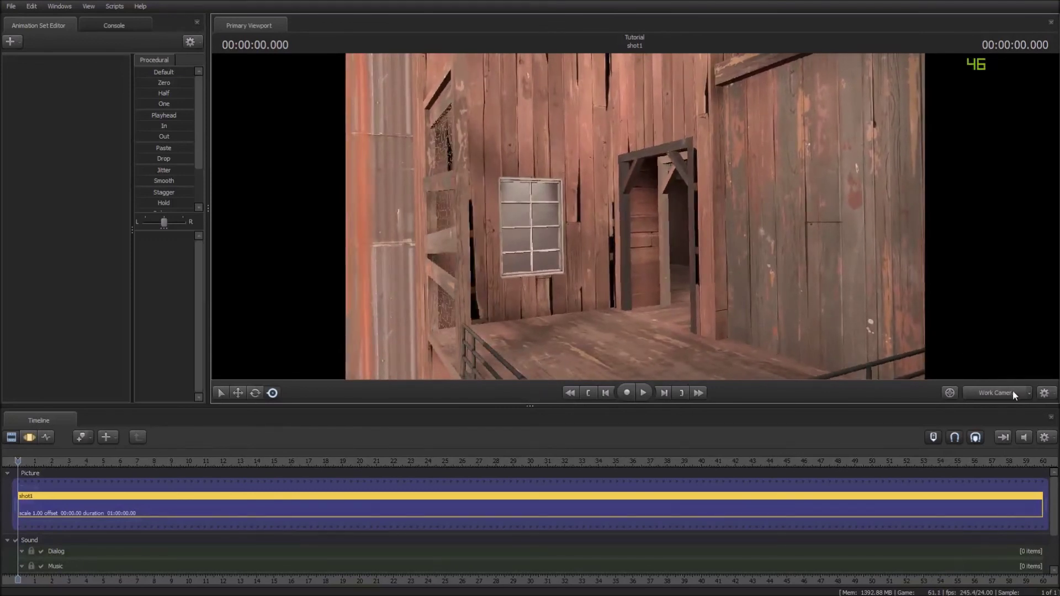
click(1031, 393)
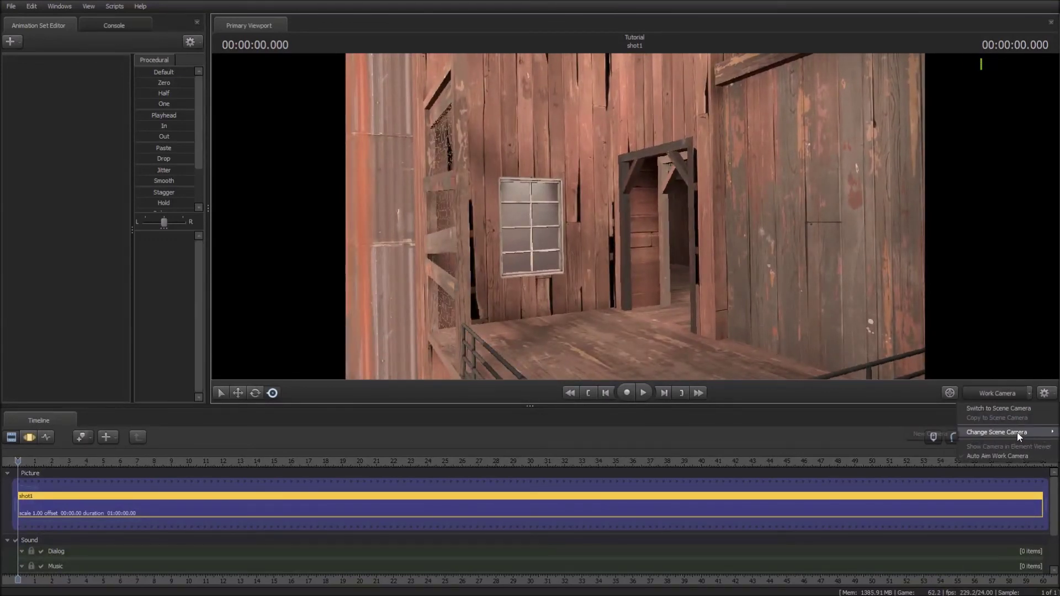
mouse_move(1017, 432)
click(931, 434)
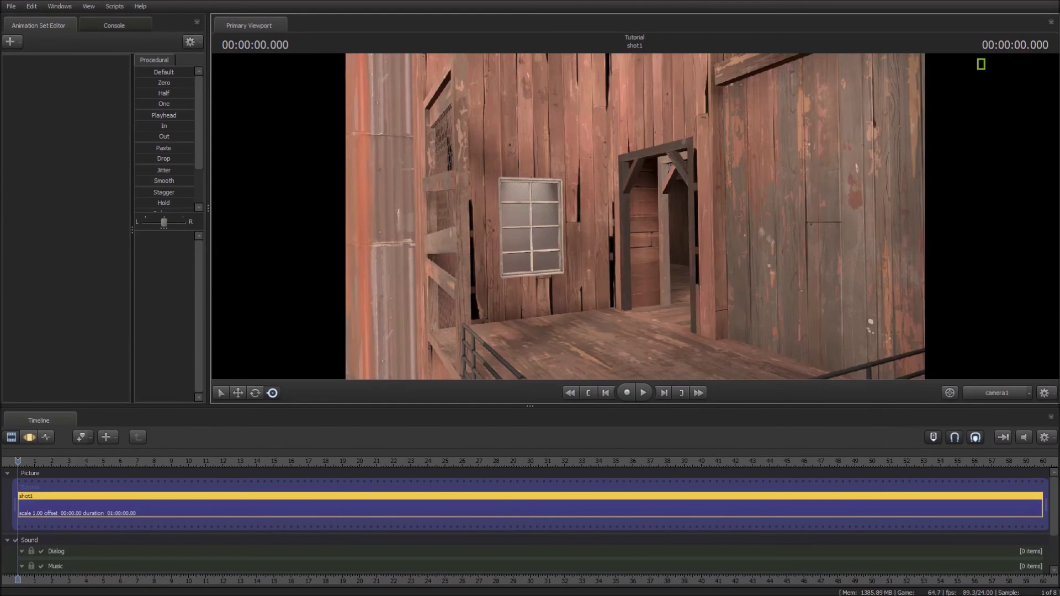
Reframe the new scene camera closer to the balcony, angled downward towards the doorway and window.
mouse_move(817, 288)
mouse_down()
mouse_move(804, 284)
mouse_move(808, 295)
mouse_up()
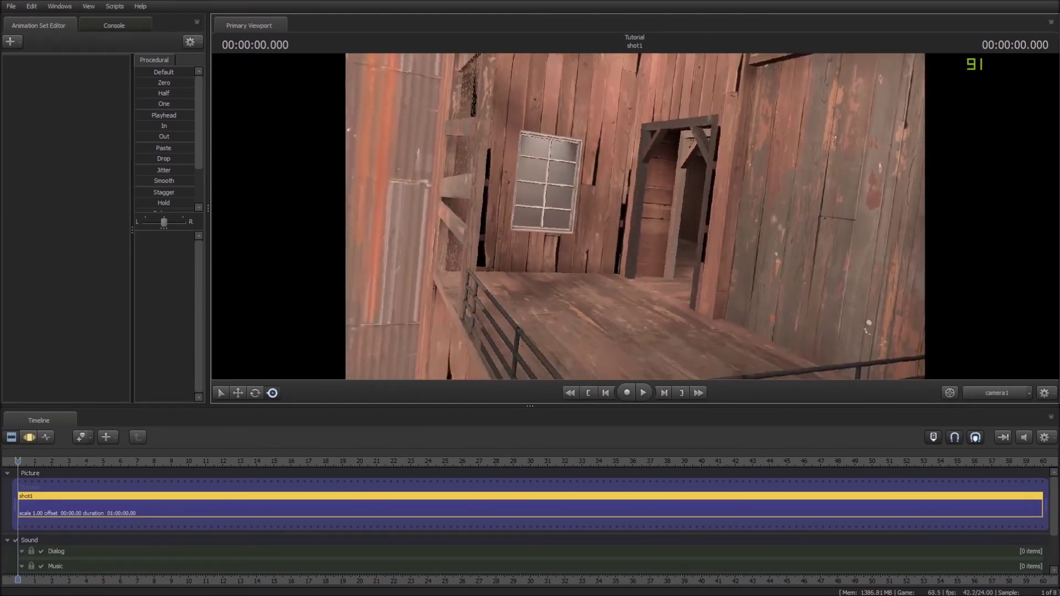
drag(635, 217, 635, 216)
key(w)
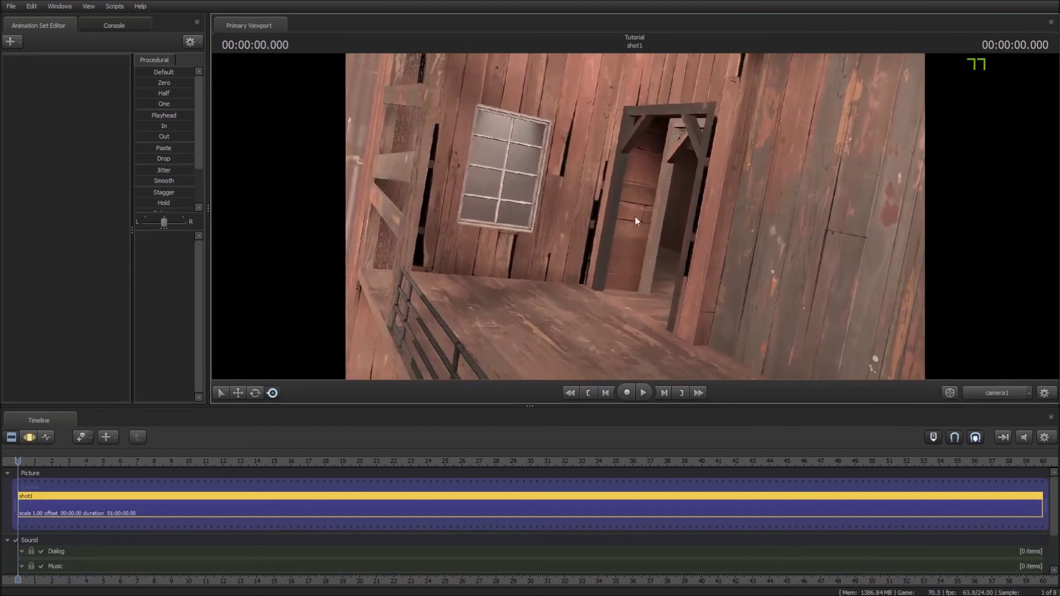
Start an animation set for a new model and filter the model list by "hwm\".
right_click(68, 134)
click(26, 102)
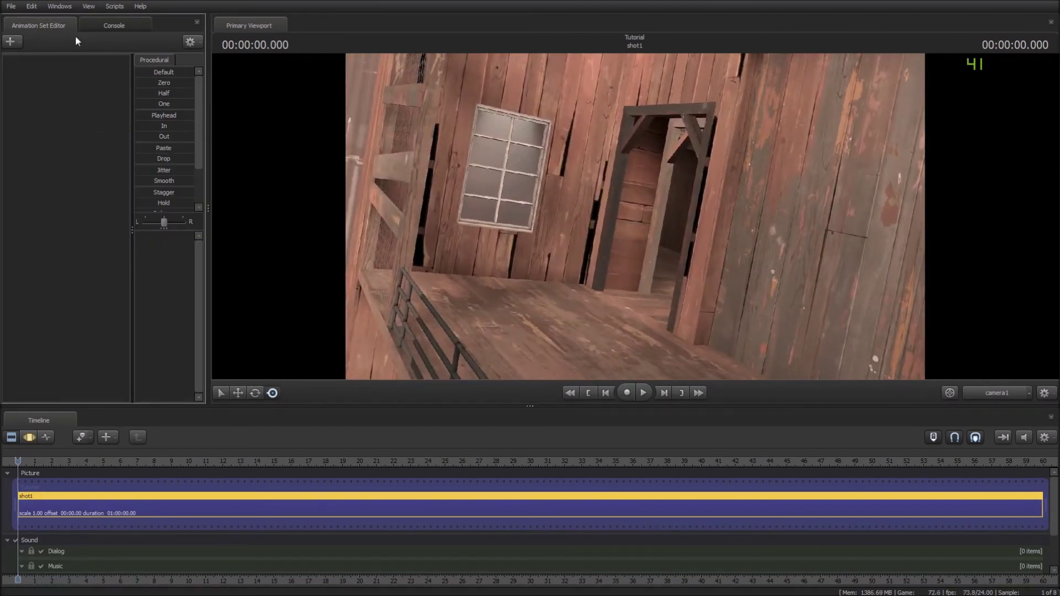
right_click(44, 104)
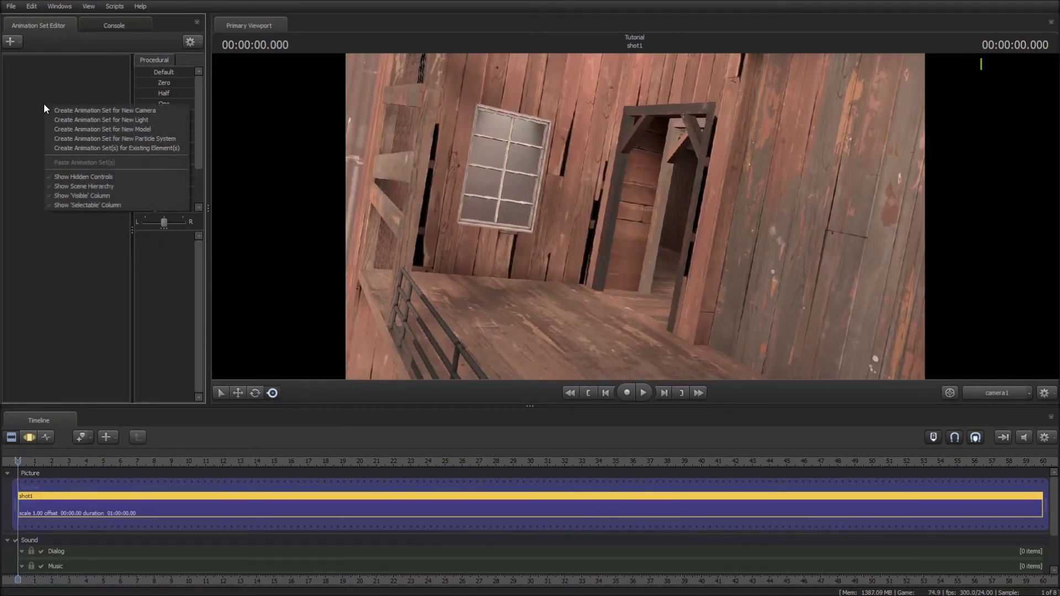
click(67, 132)
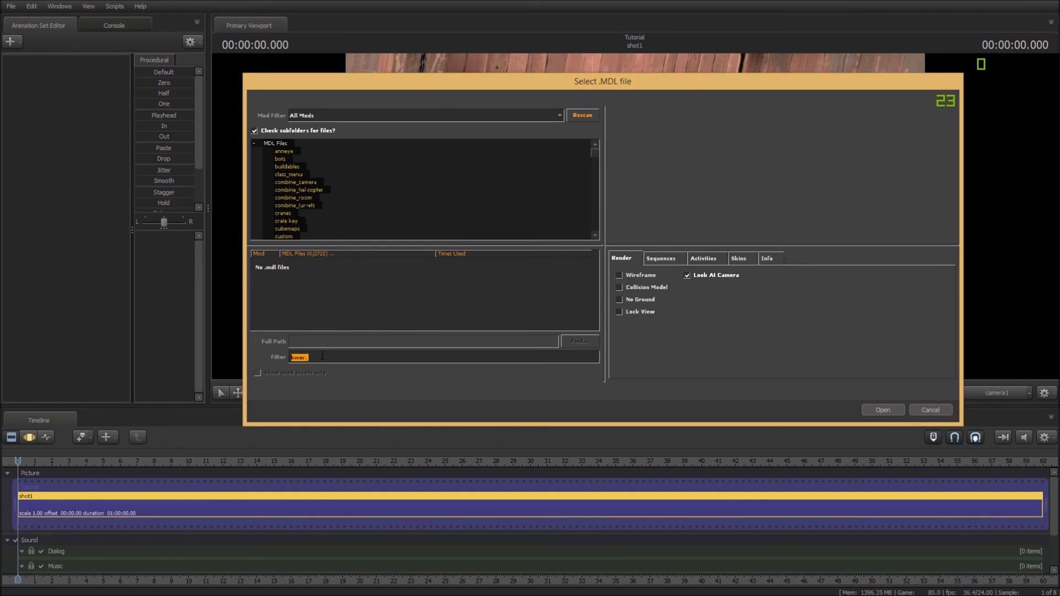
key(BackSpace)
text(h)
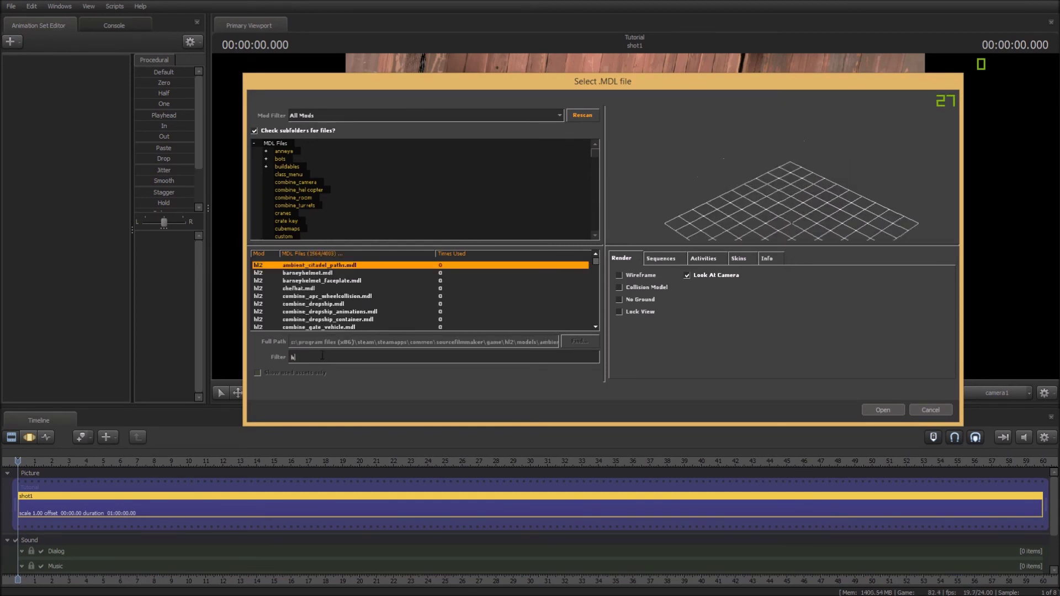
text(wm\)
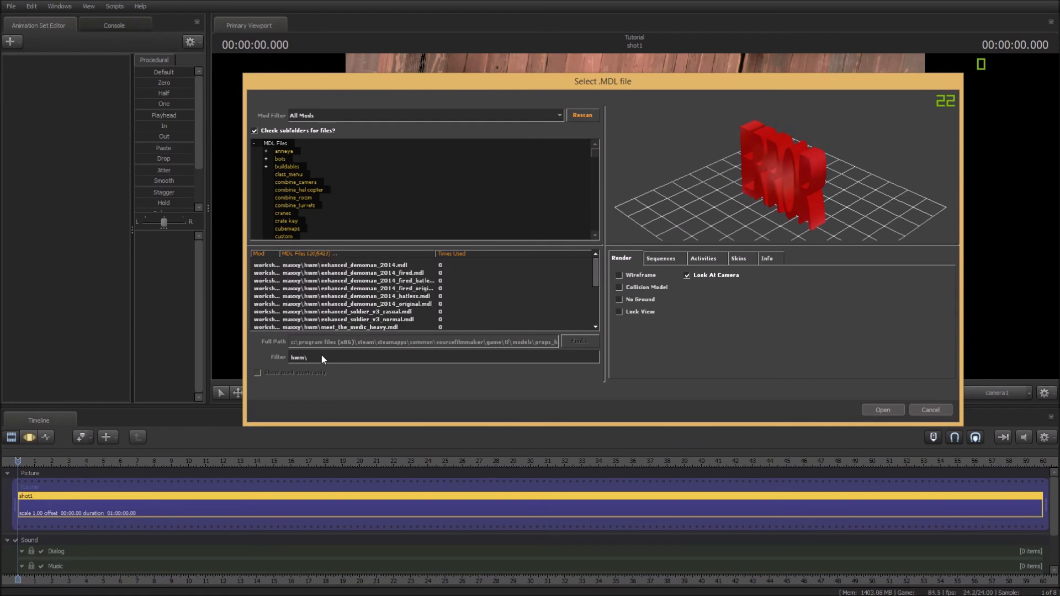
Choose player\hwm\demo.mdl from the filtered models and add it to the scene.
scroll(351, 296, down, 1)
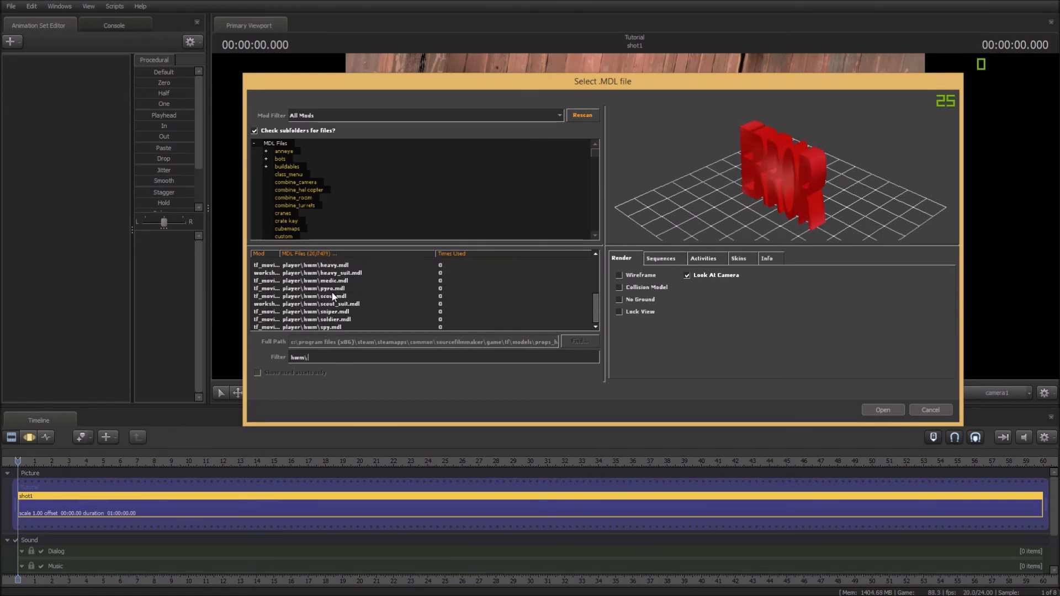
scroll(339, 279, up, 1)
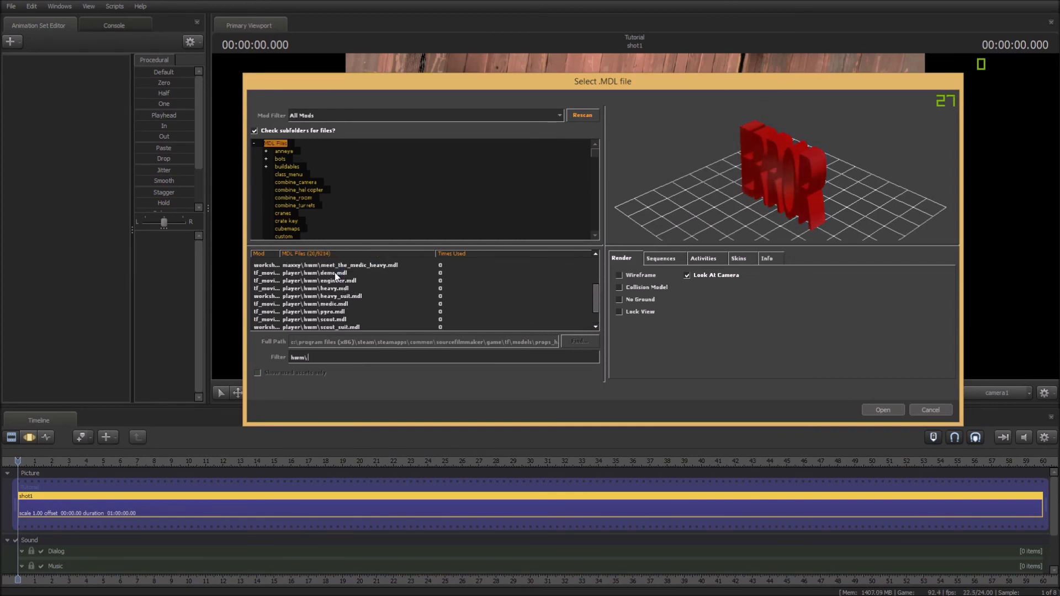
click(338, 288)
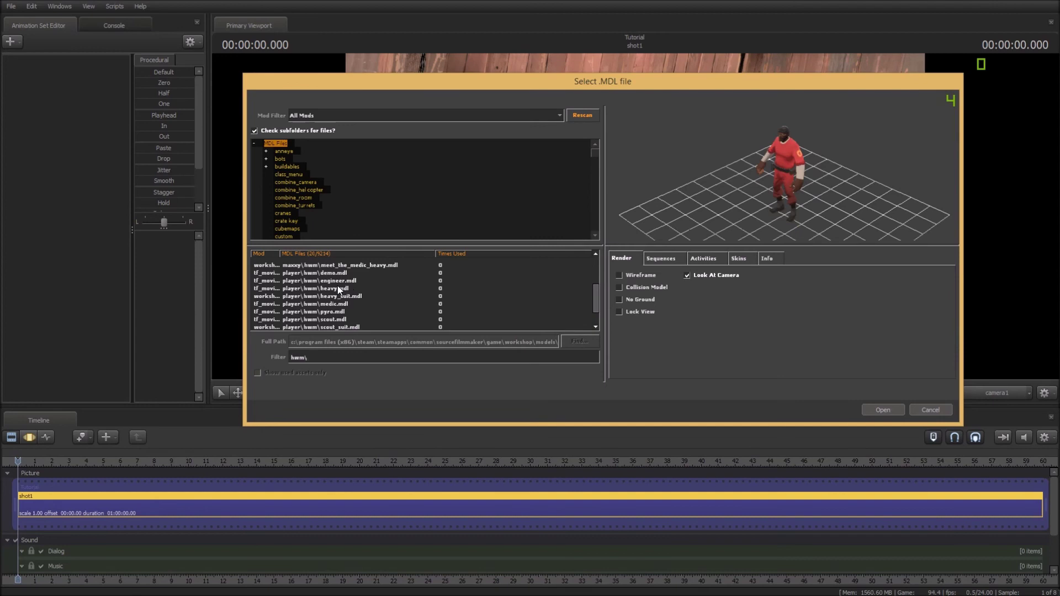
click(330, 267)
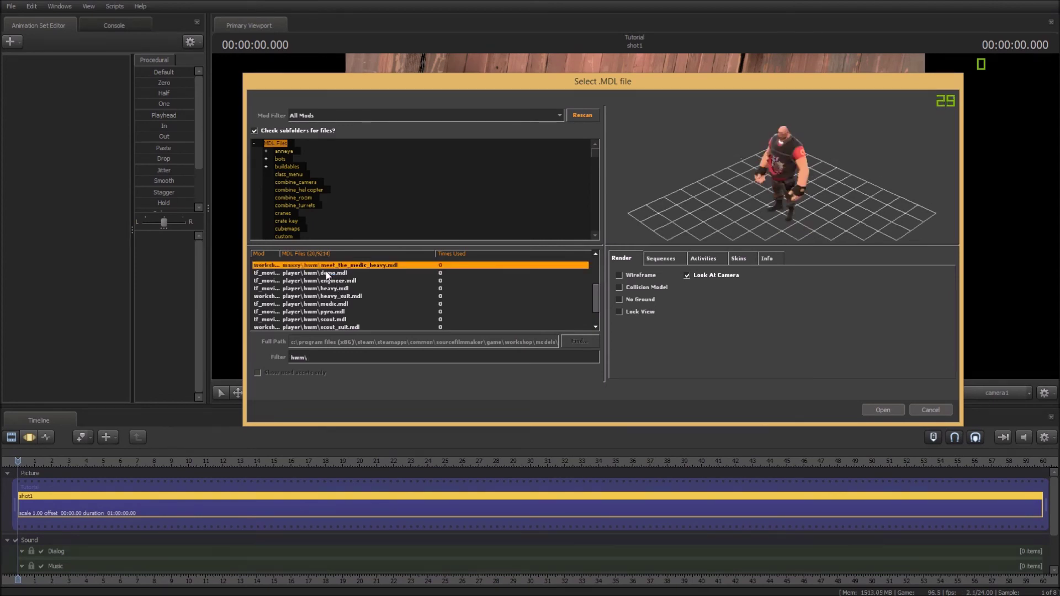
click(325, 271)
click(882, 410)
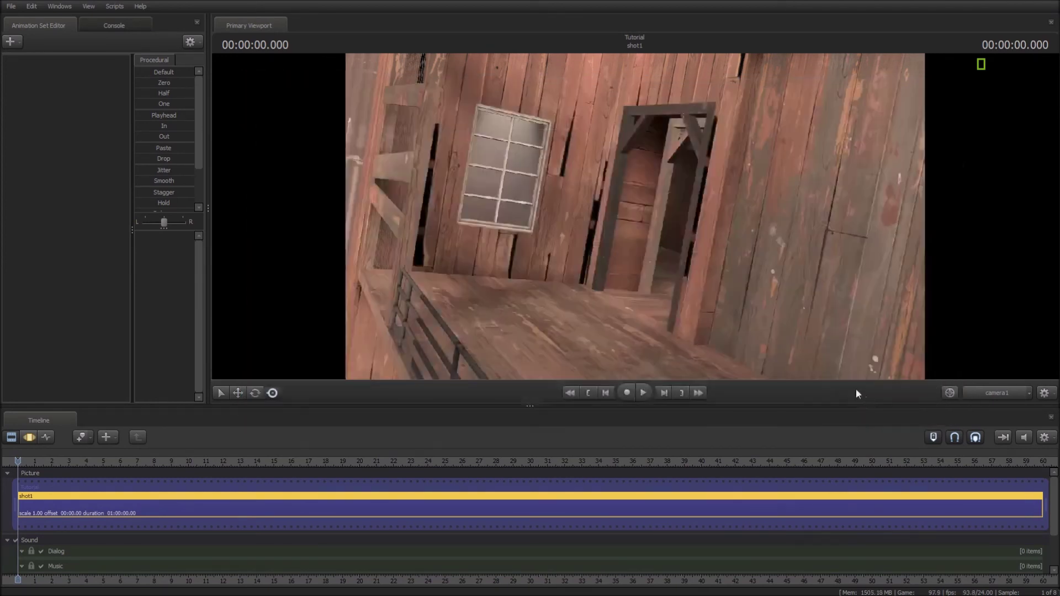
Switch to the work camera and pull it back to view the whole Demoman model and the scene camera at the balcony.
click(989, 391)
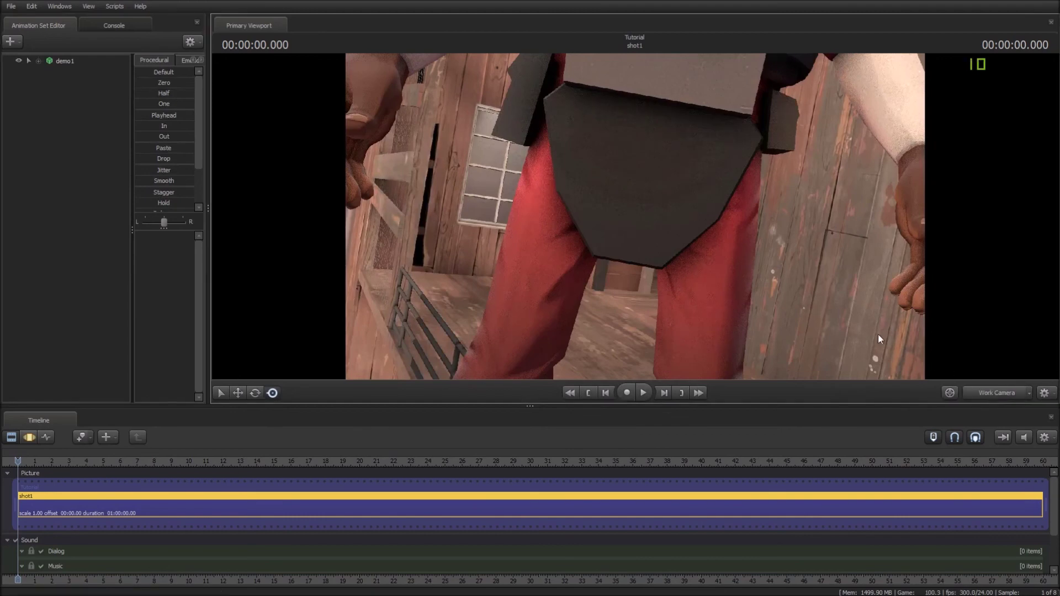
key(s)
drag(694, 231, 694, 231)
key(a)
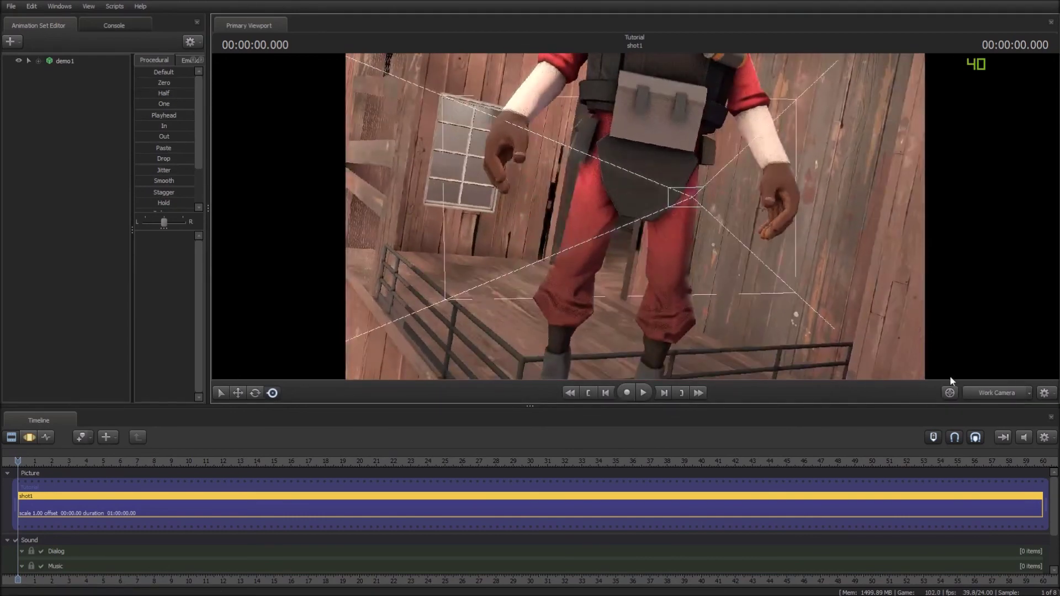
click(988, 396)
click(989, 396)
click(989, 396)
click(988, 396)
key(s)
drag(688, 239, 689, 239)
key(a)
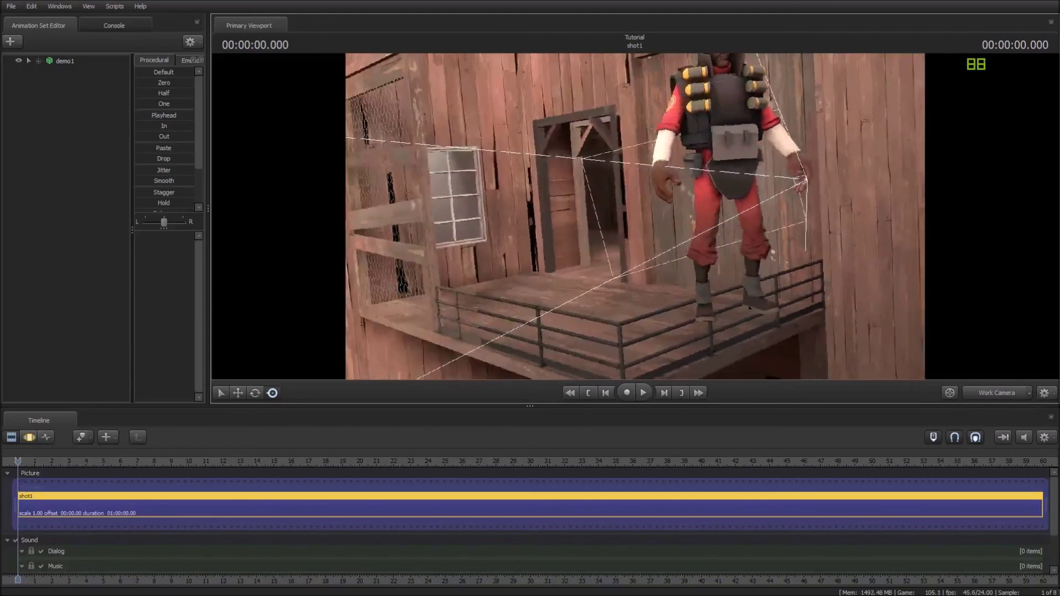
drag(635, 217, 635, 217)
drag(419, 223, 635, 216)
key(s)
mouse_move(575, 231)
mouse_down()
mouse_move(635, 216)
mouse_move(575, 230)
mouse_up()
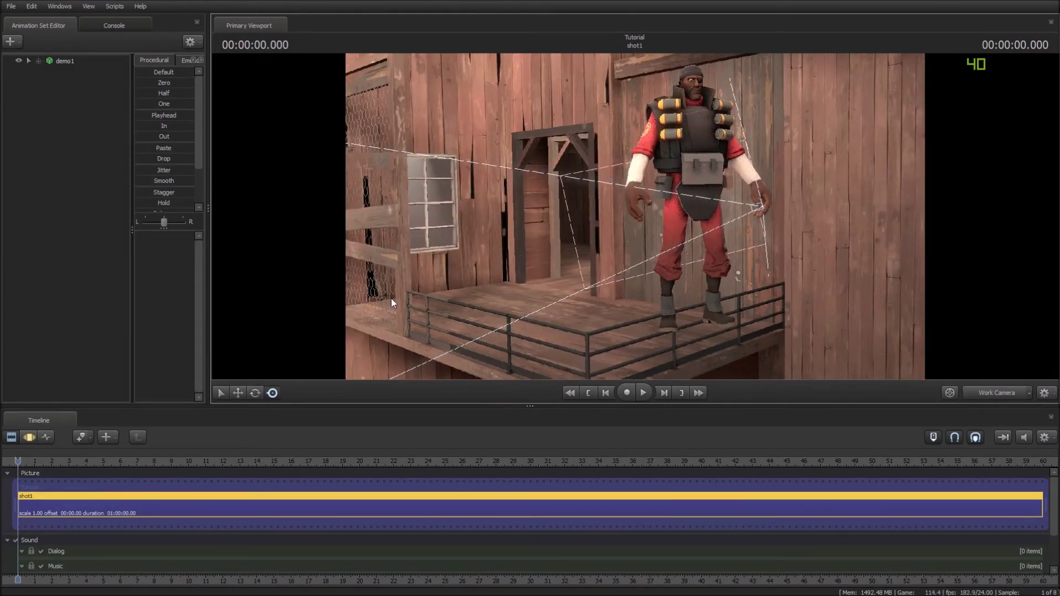
In the Motion Editor, move the Demoman by his rootTransform so he stands on the balcony floor behind the railing.
click(29, 436)
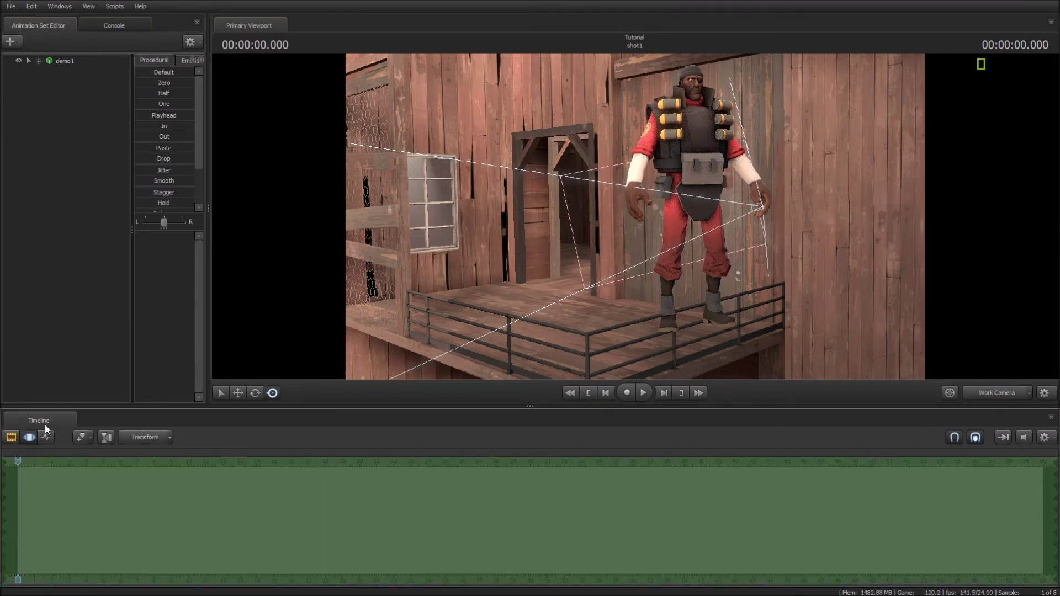
click(272, 393)
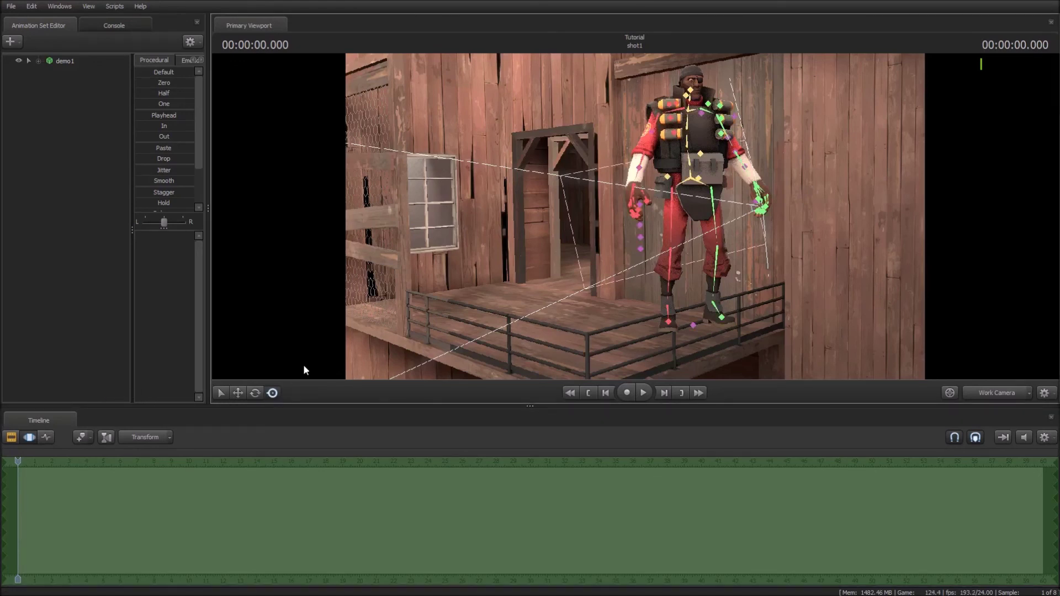
click(695, 323)
click(695, 328)
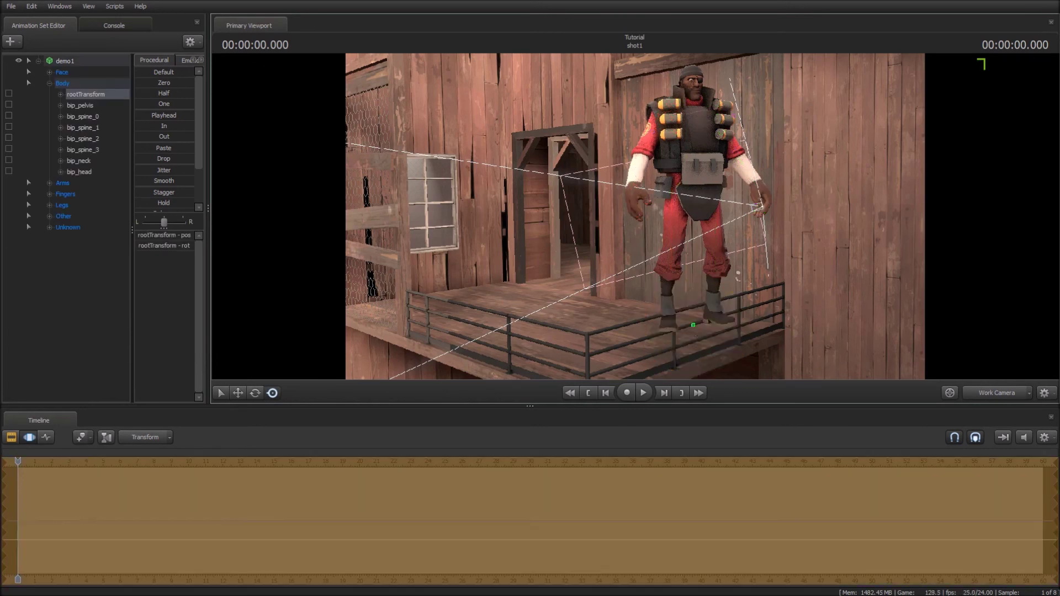
drag(694, 327, 597, 341)
key(w)
drag(680, 220, 686, 320)
key(s)
drag(891, 262, 933, 268)
key(w)
Switch to camera1 and reframe it to show the Demoman full-length behind the railing.
click(976, 393)
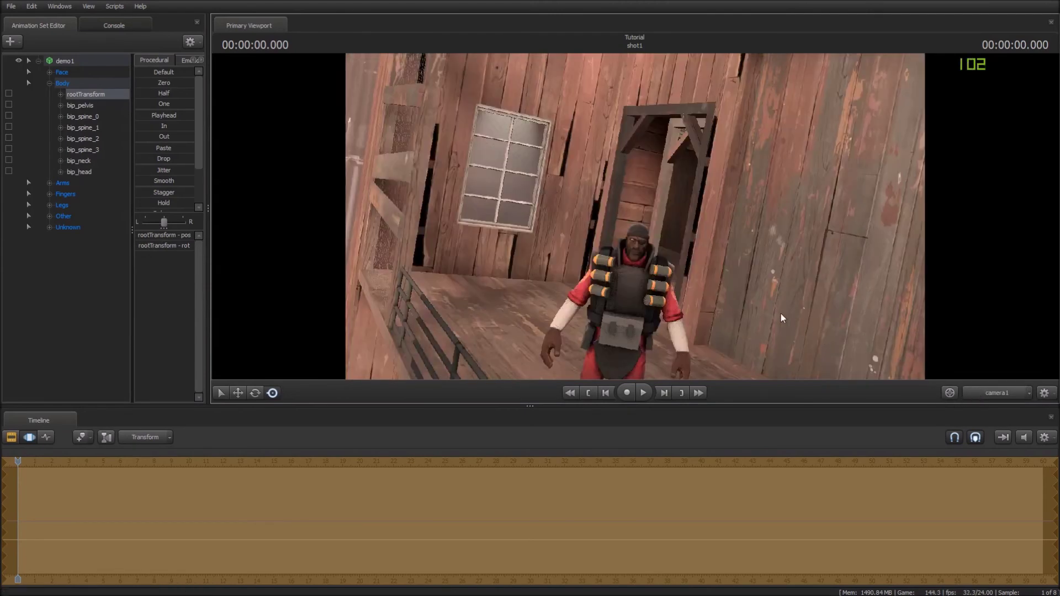
mouse_move(780, 317)
mouse_down()
mouse_move(789, 353)
mouse_move(862, 339)
mouse_move(781, 314)
mouse_up()
key(w)
key(a)
key(w)
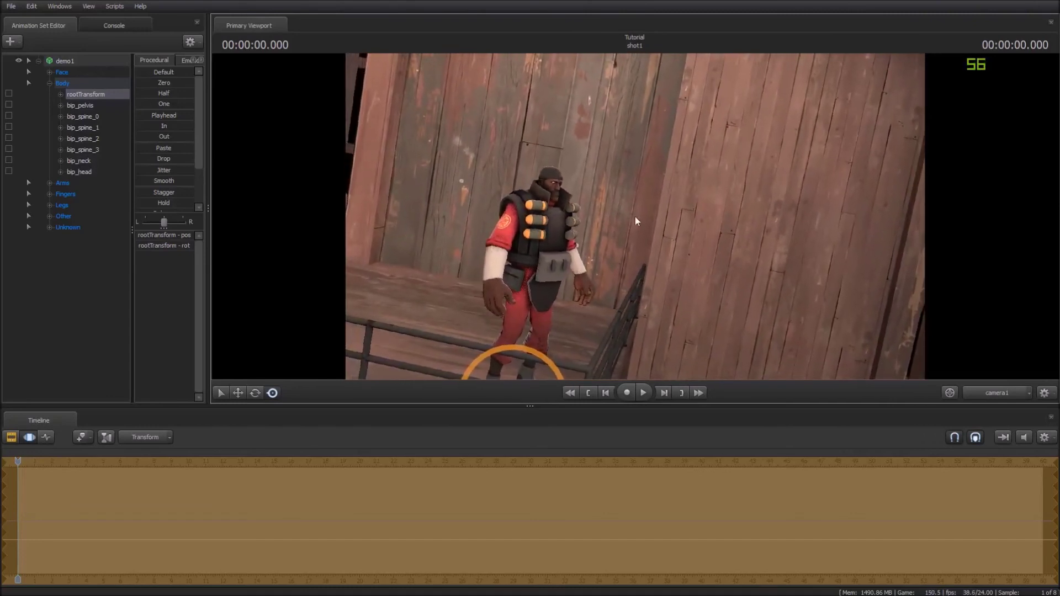
mouse_move(607, 220)
mouse_down()
mouse_move(585, 254)
mouse_move(605, 260)
mouse_move(607, 219)
mouse_up()
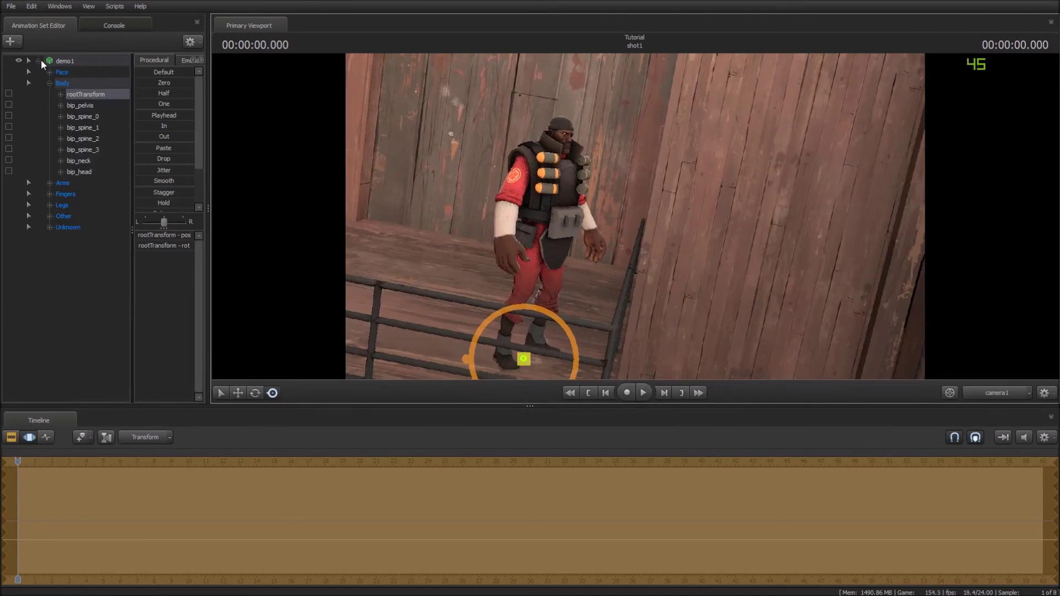
Start a sequence import for the demo1 animation set and list the available sequences.
click(39, 60)
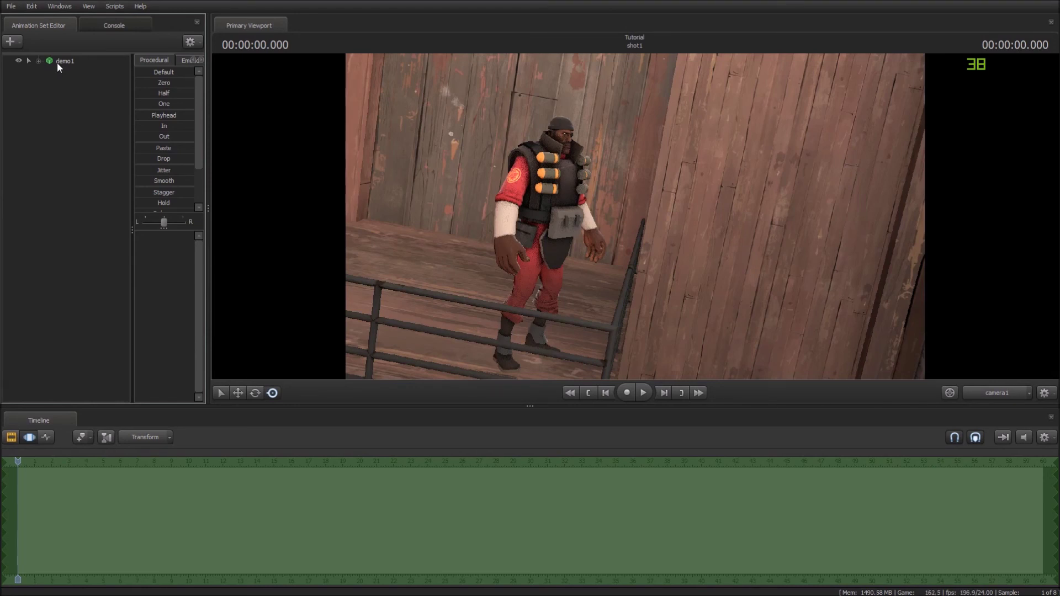
right_click(58, 62)
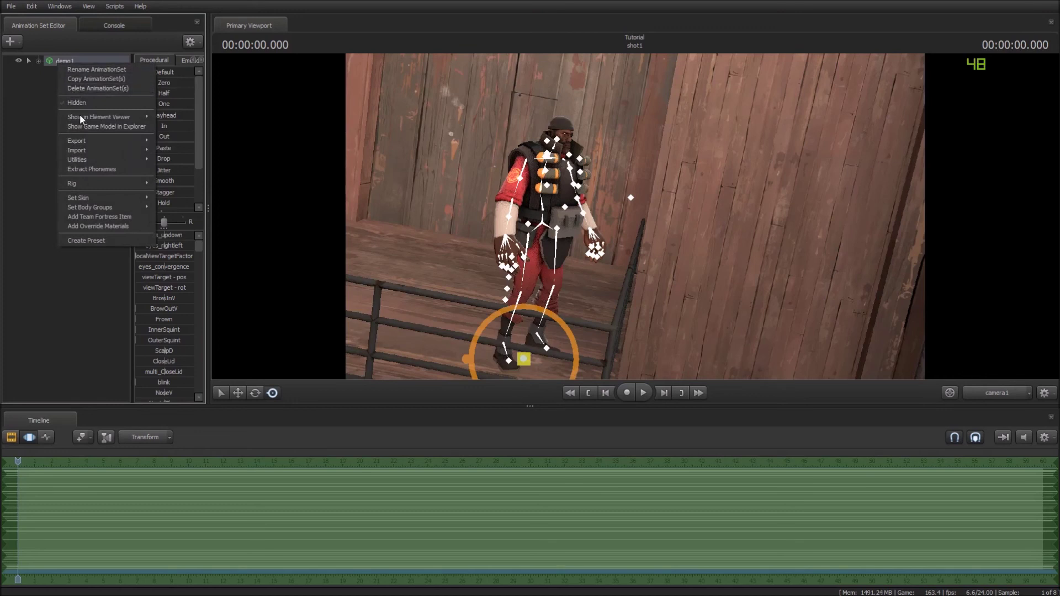
mouse_move(102, 149)
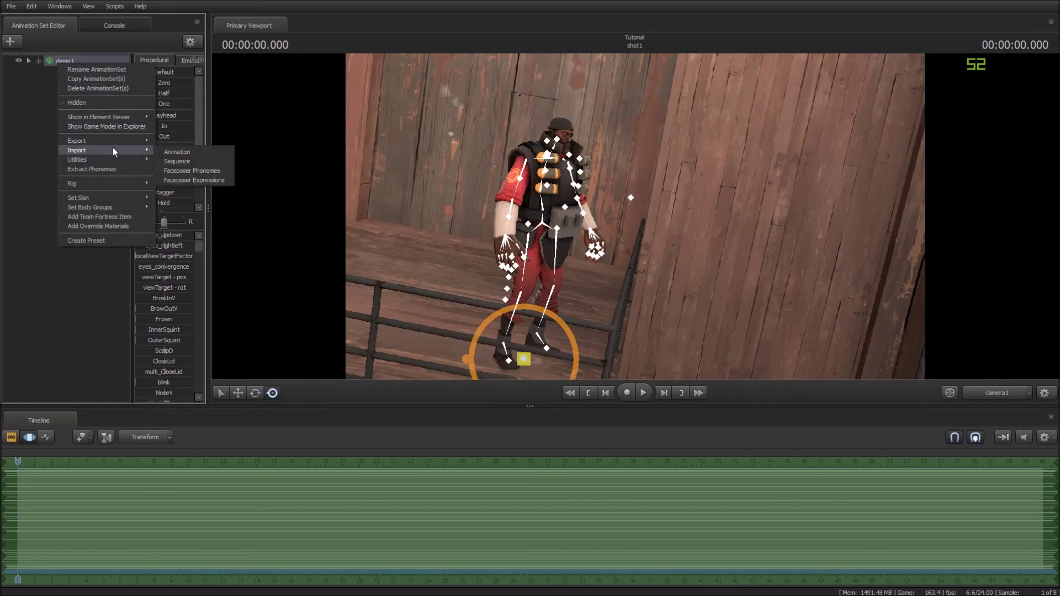
click(198, 160)
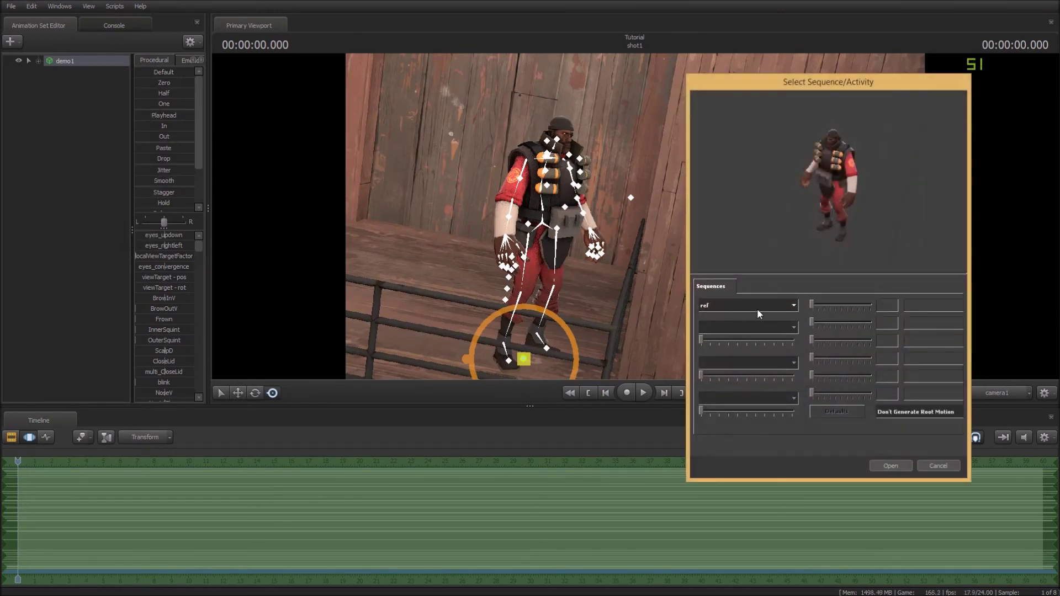
click(757, 307)
drag(797, 360, 796, 317)
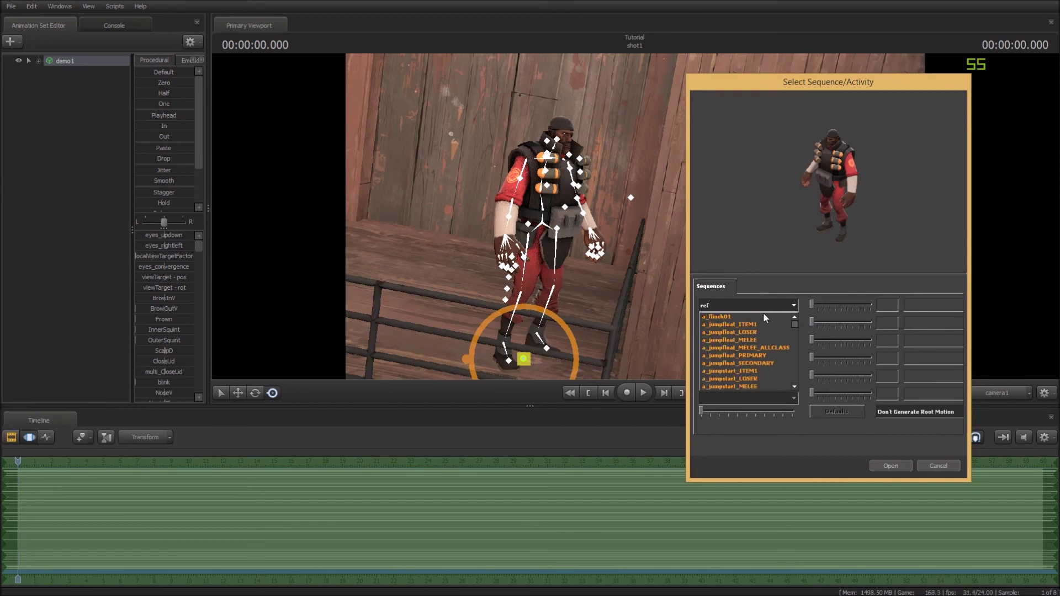
Preview the jump sequences on the Demoman, from a_jumpfloat_ITEM1 through a_jumpstart_SECONDARY.
click(763, 314)
key(Down)
key(Down)
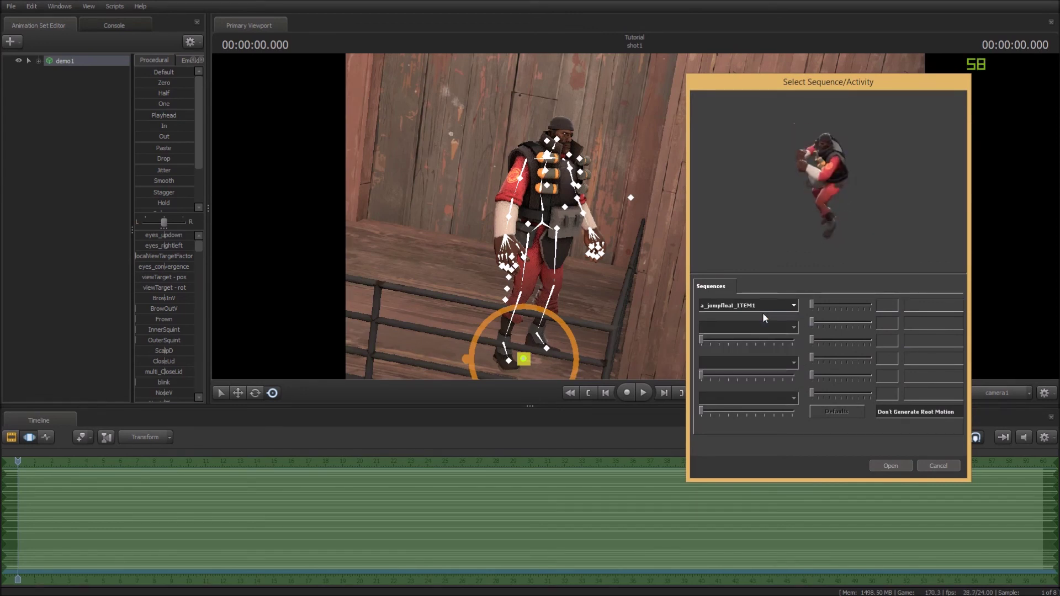
key(Down)
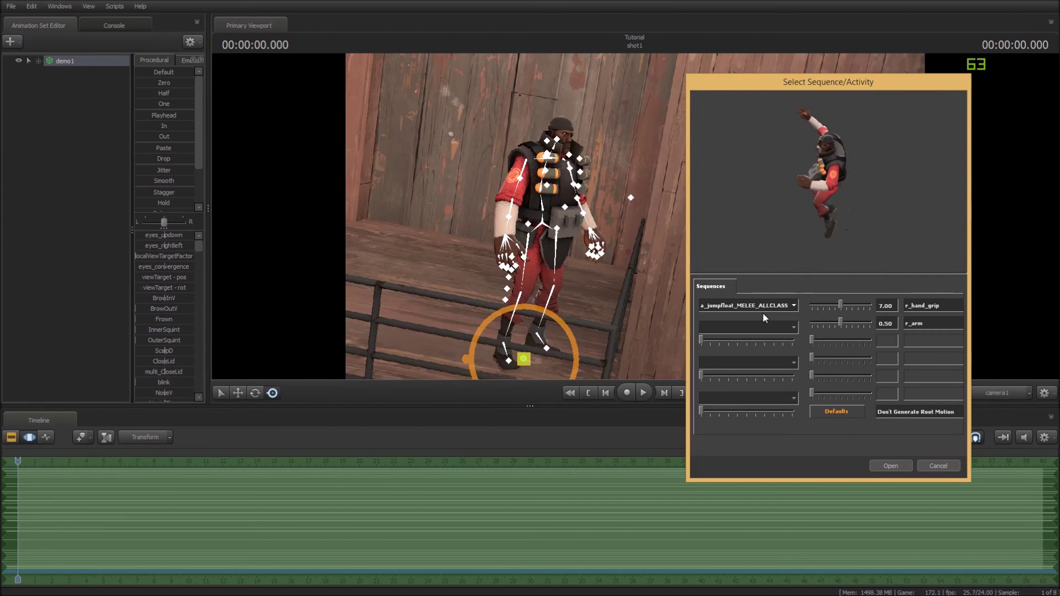
key(Down)
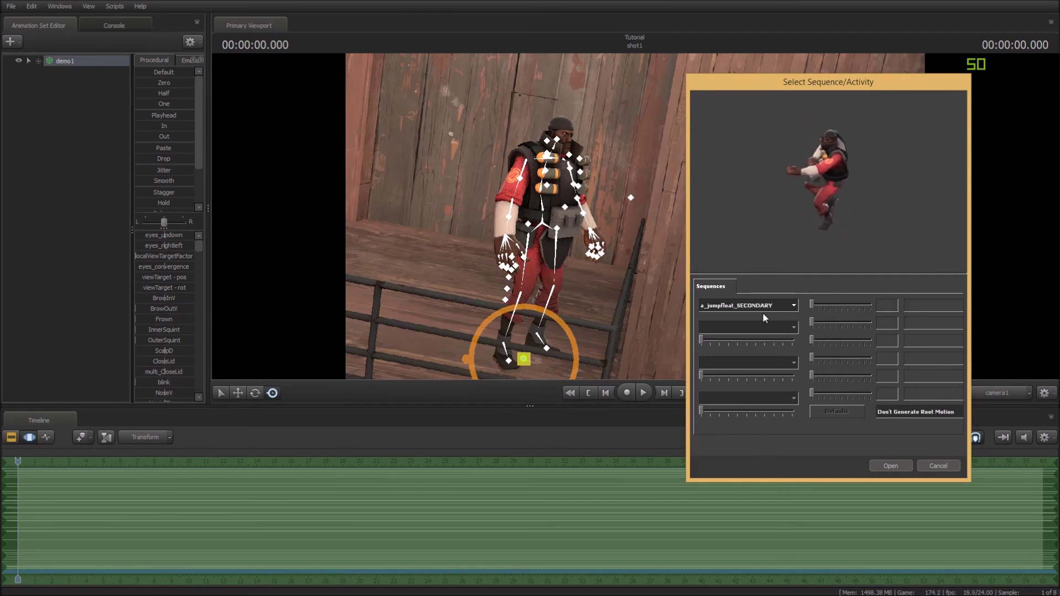
key(Down)
key(Down)
key(Down)
key(Down)
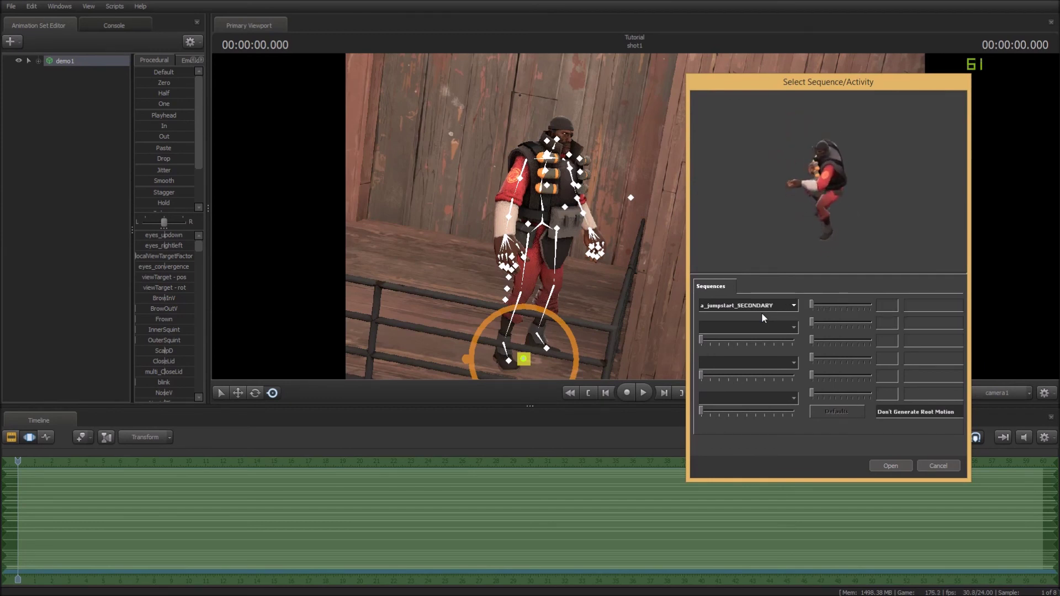
Look through the stand sequences and import stand_PRIMARY onto the Demoman.
click(760, 309)
scroll(747, 359, down, 3)
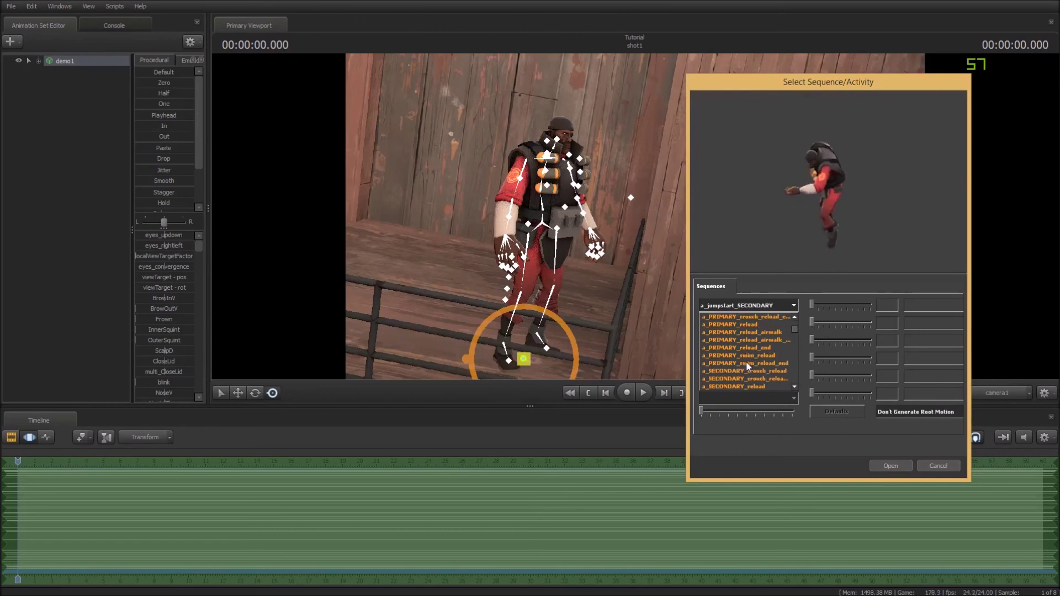
scroll(747, 353, down, 5)
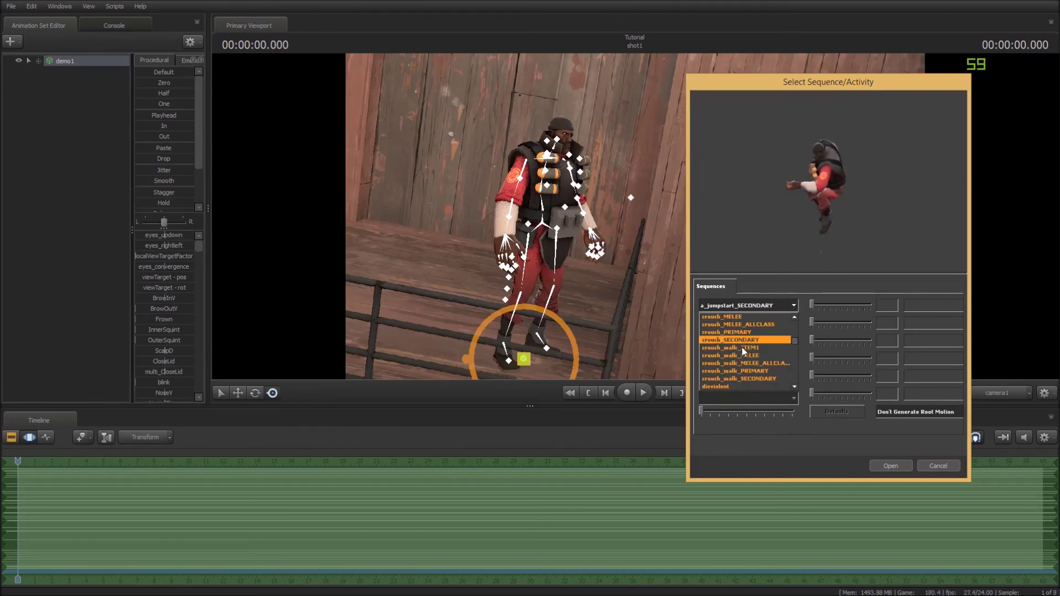
scroll(743, 349, down, 6)
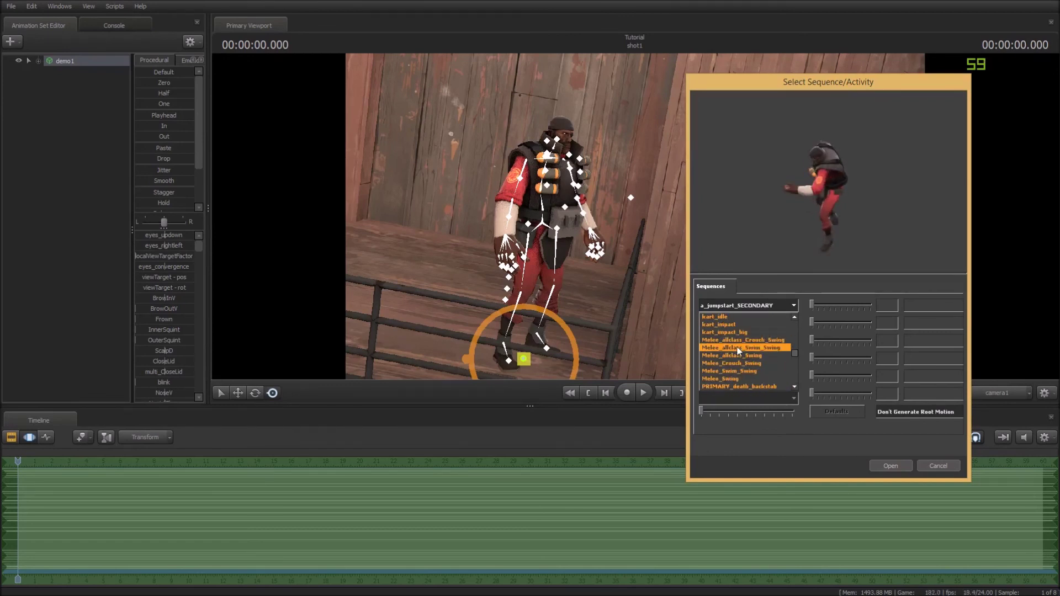
scroll(736, 346, down, 5)
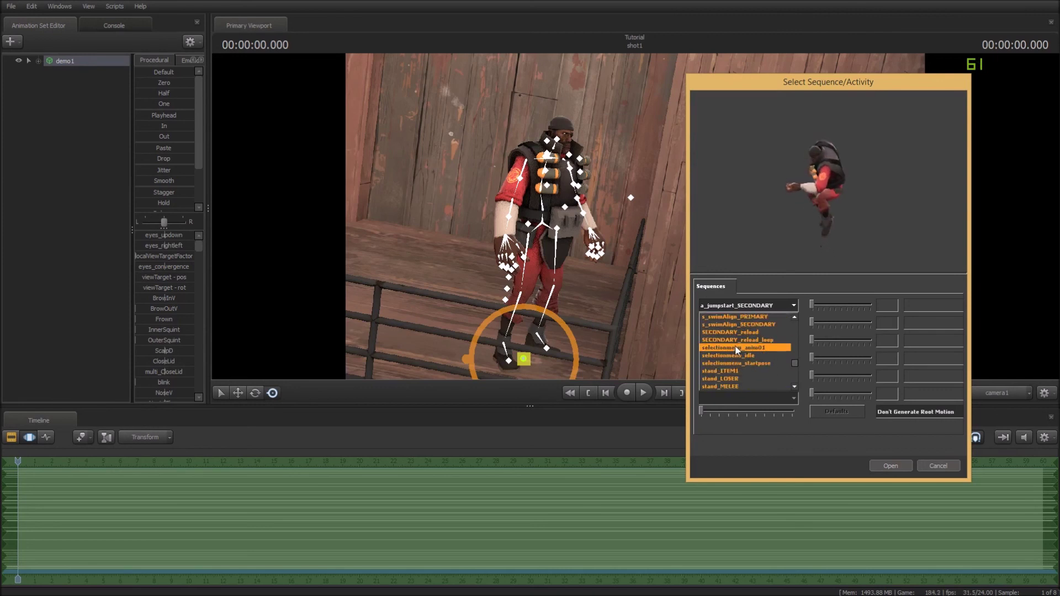
click(734, 341)
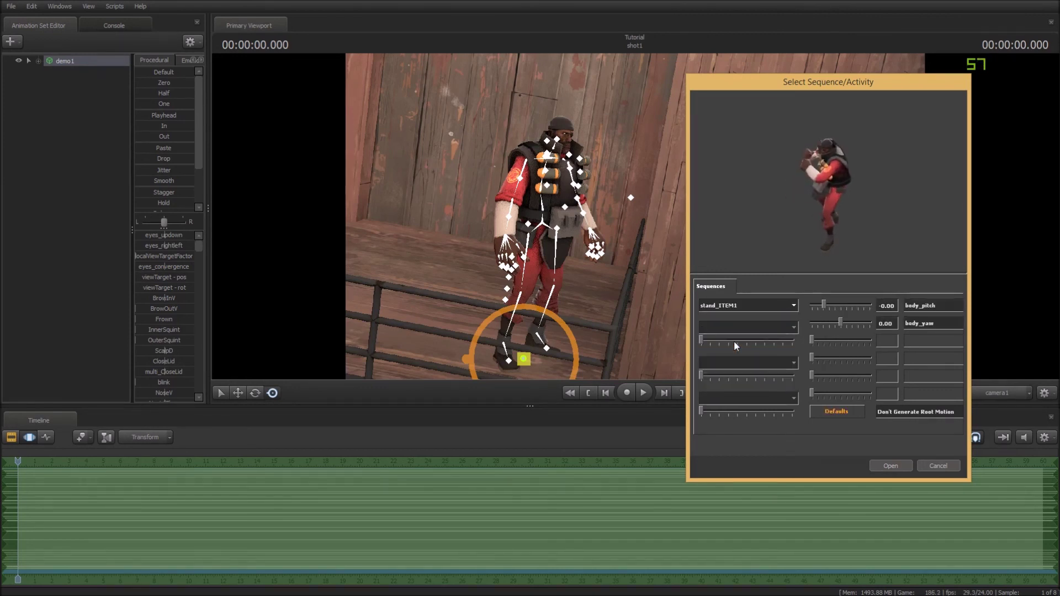
scroll(735, 342, down, 1)
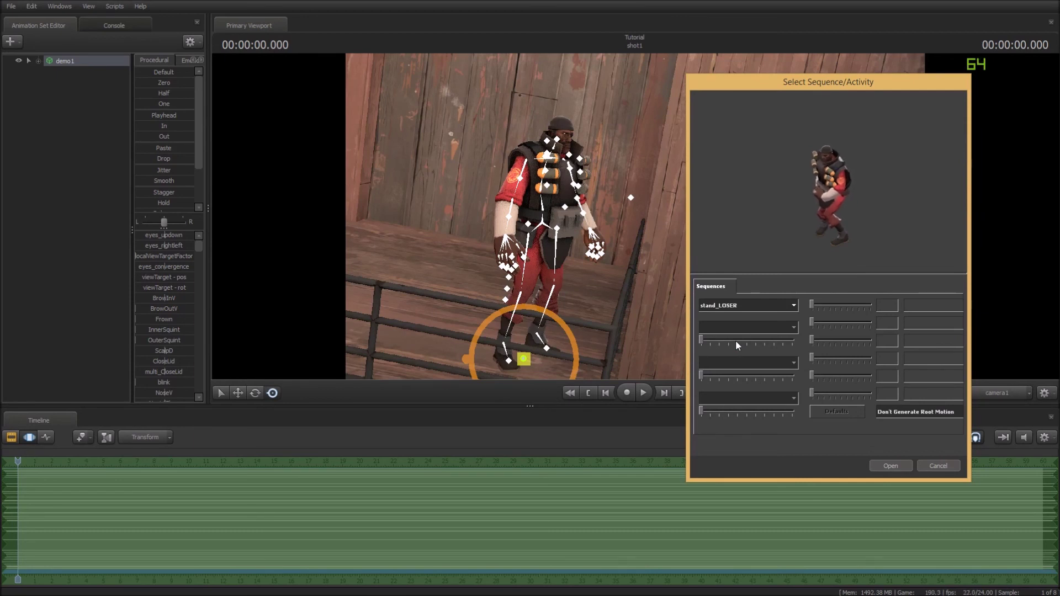
key(Down)
key(Down)
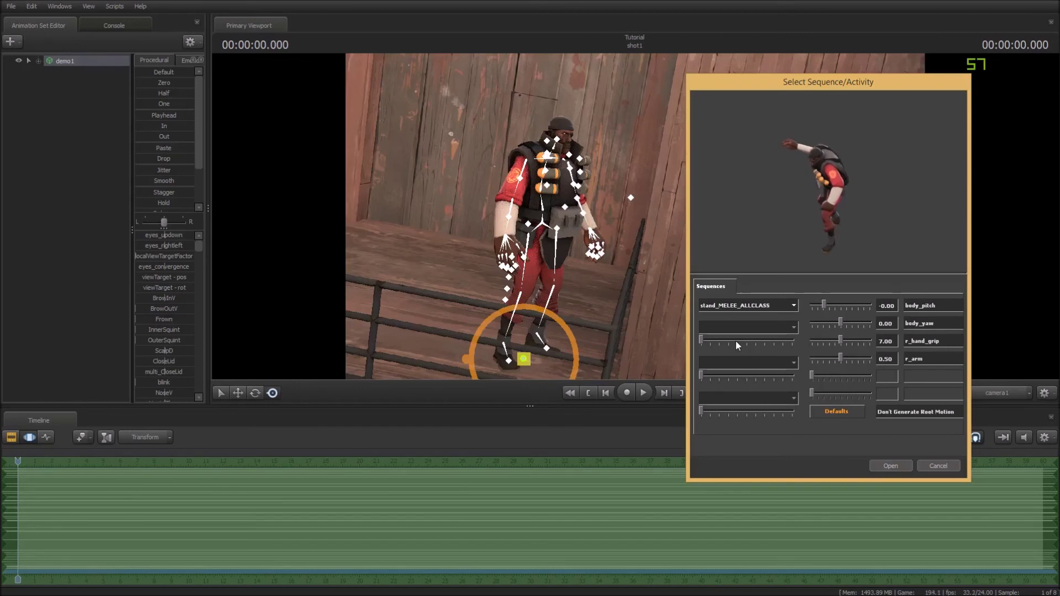
key(Down)
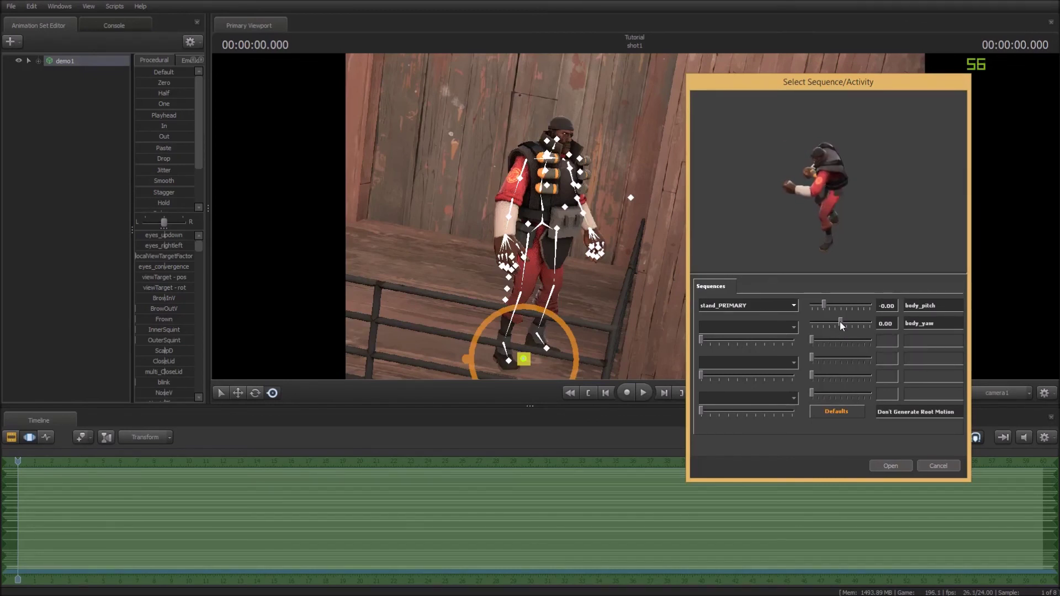
click(887, 466)
Check the new pose through the work camera, and reframe camera1 closer to the Demoman.
click(1014, 399)
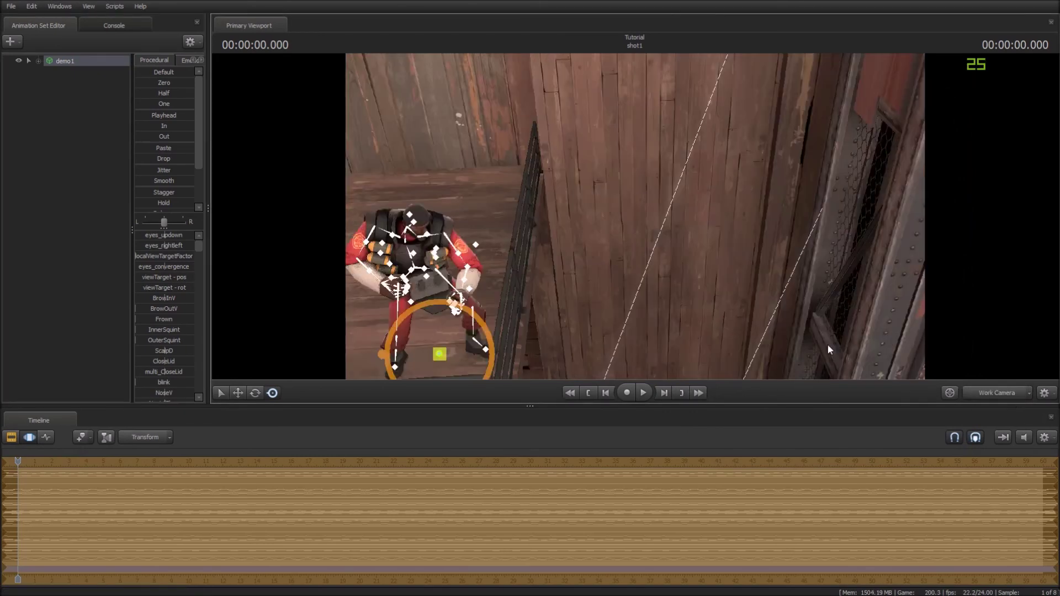
drag(829, 349, 850, 309)
click(978, 393)
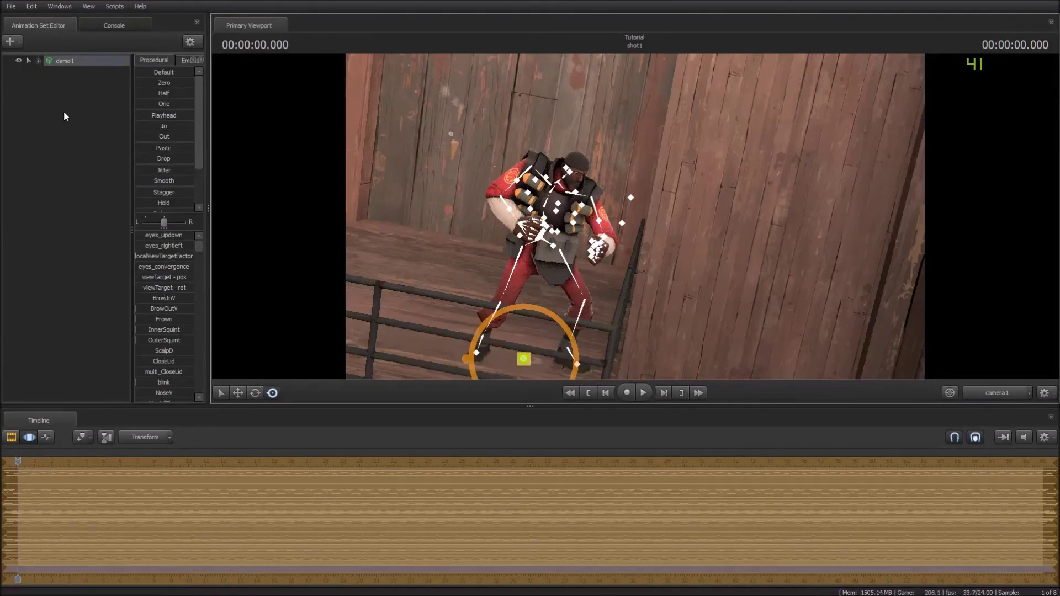
key(w)
drag(771, 321, 787, 351)
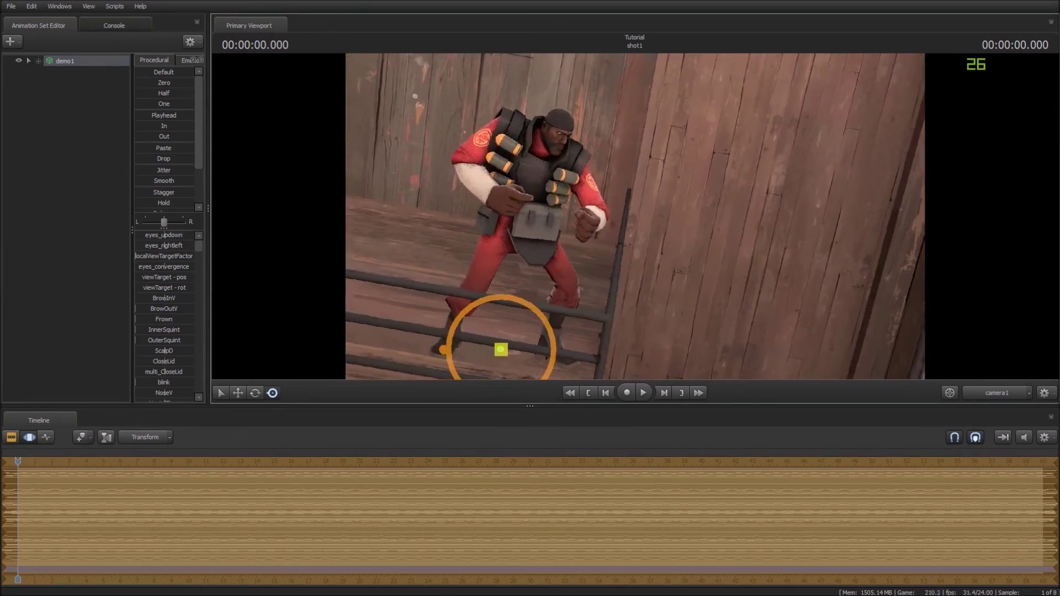
Try the Grenade Launcher as a Team Fortress item on demo1, filtering by "gre", and delete its animation set.
right_click(59, 59)
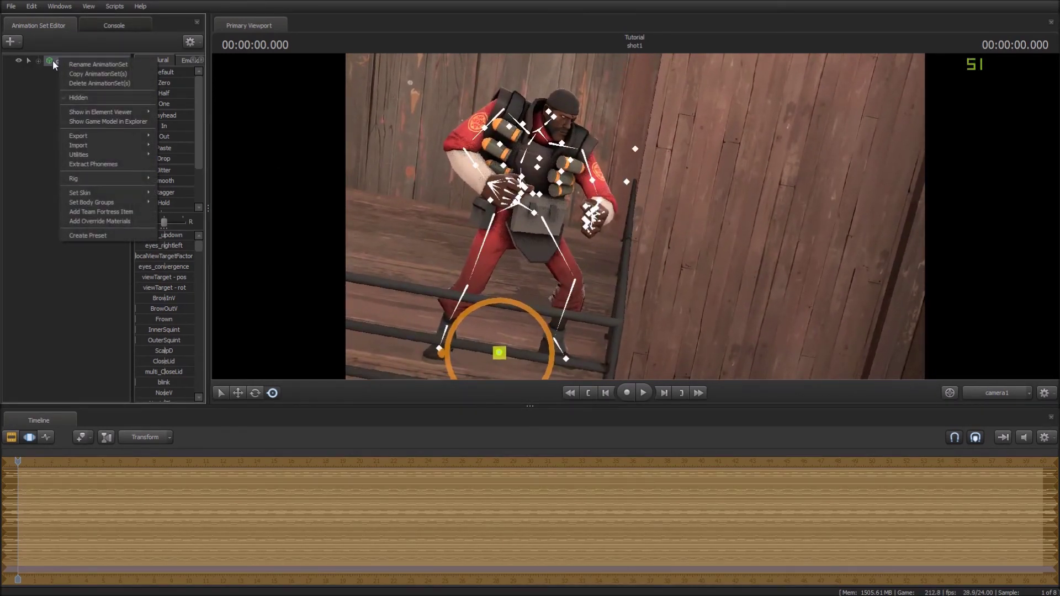
click(118, 213)
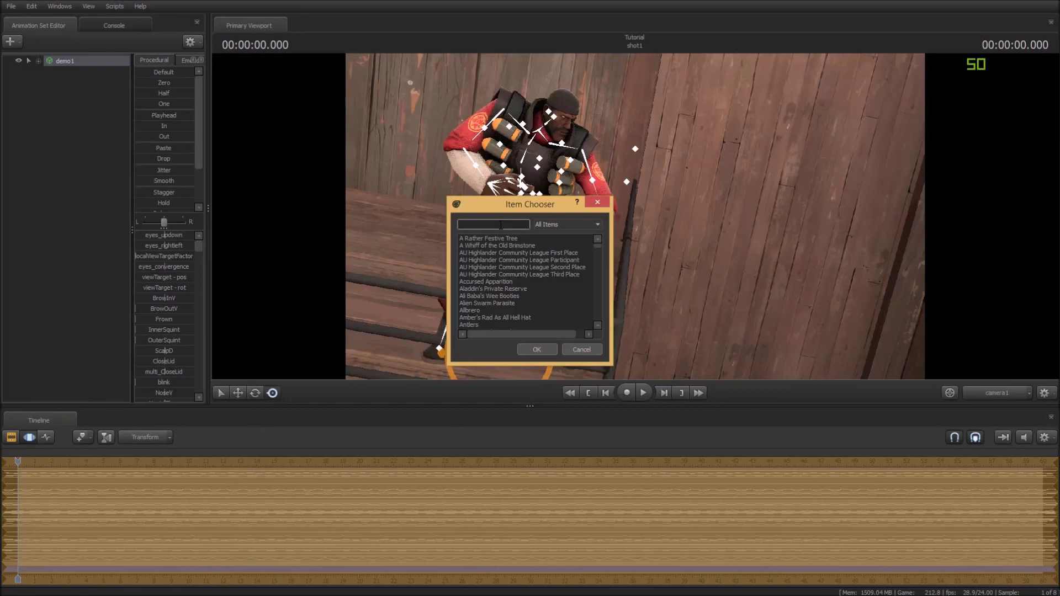
text(gre)
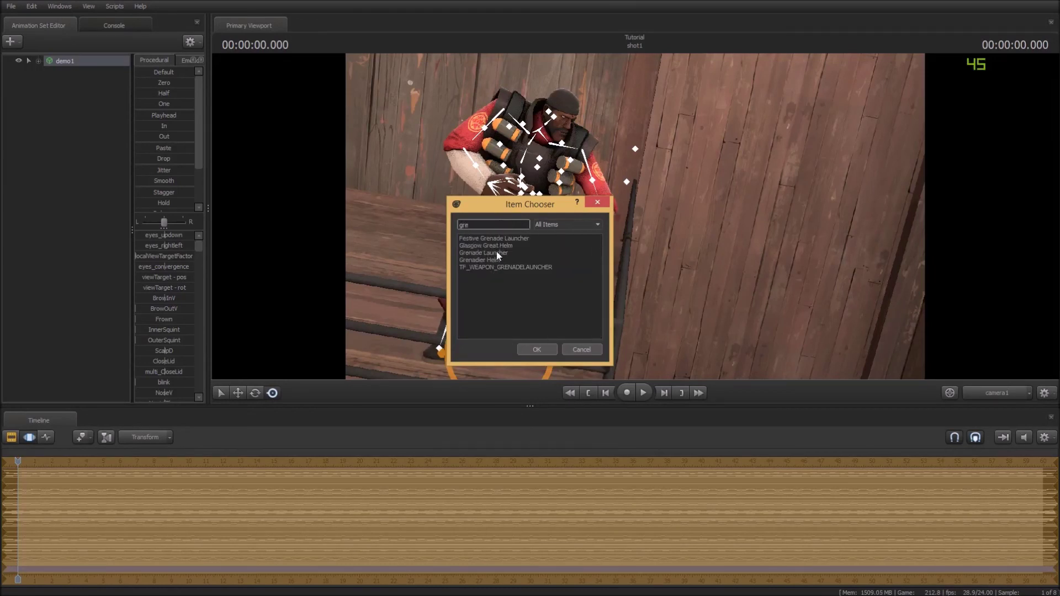
click(496, 253)
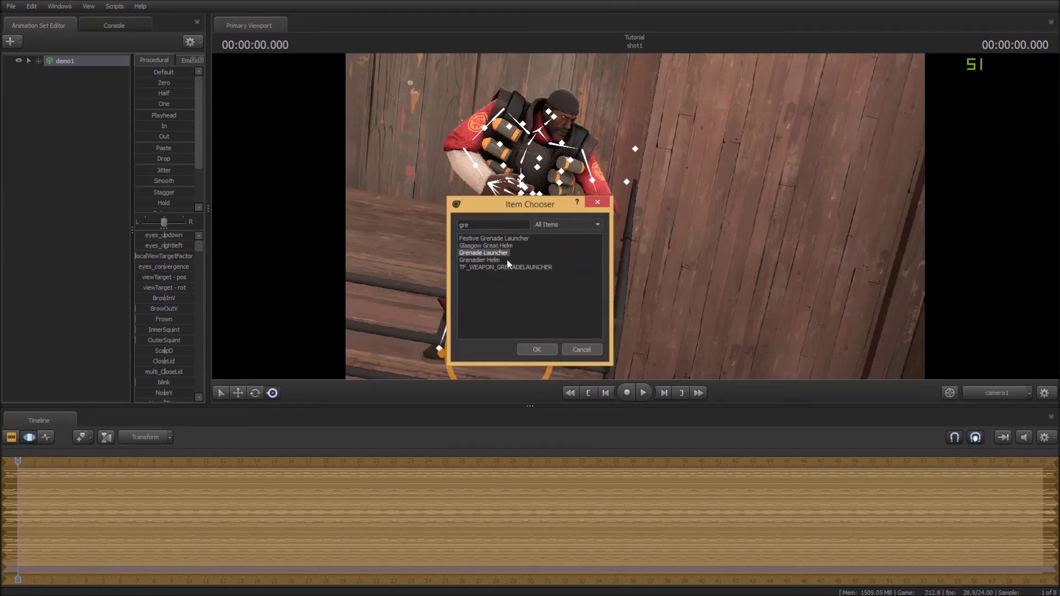
click(547, 348)
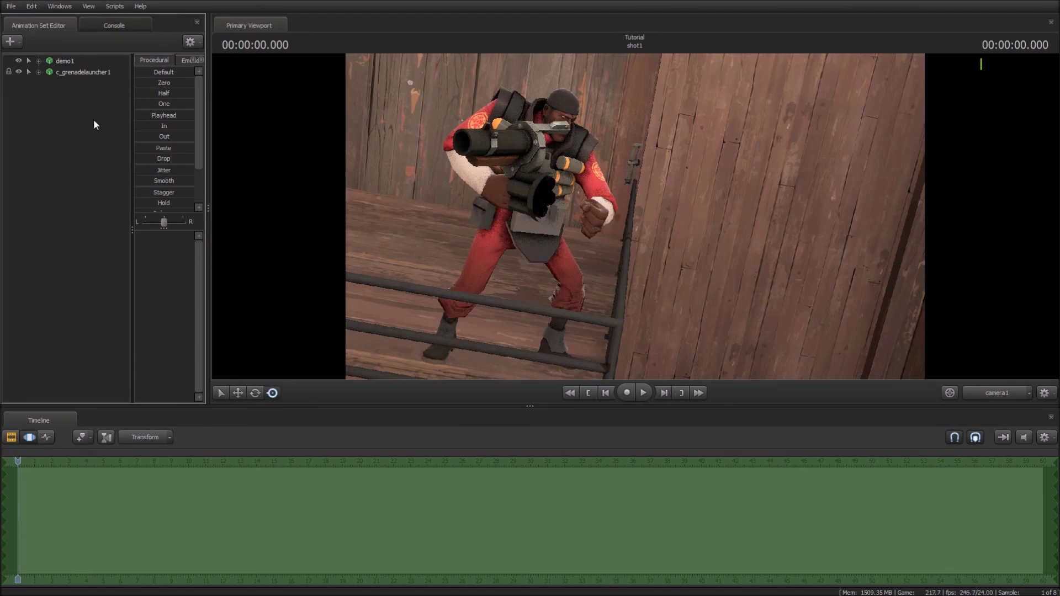
right_click(72, 71)
click(97, 97)
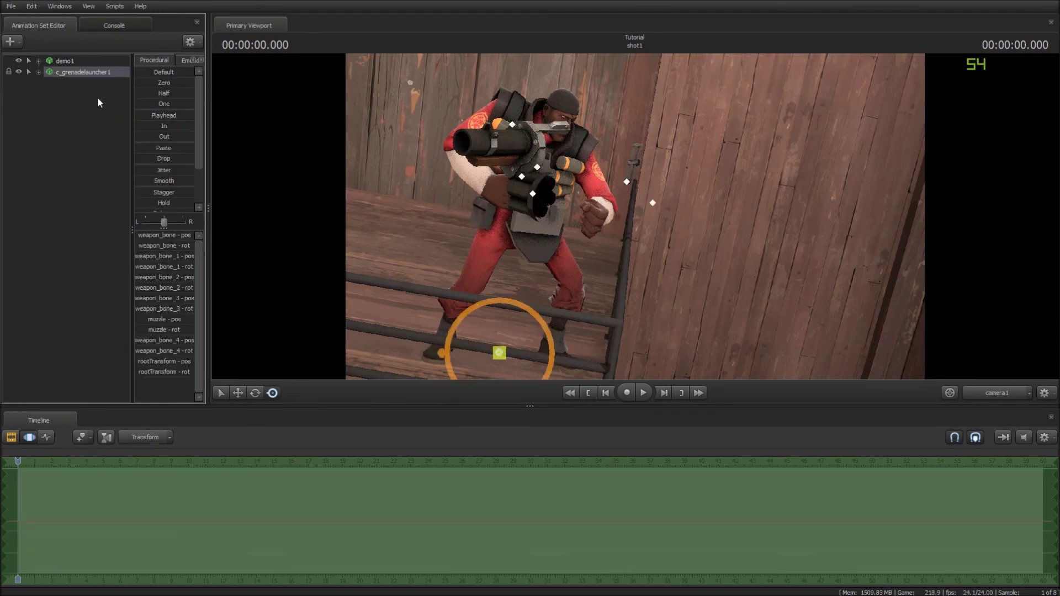
Try the Loch-n-Load as a Team Fortress item on demo1, filtering by "loch", and delete its animation set.
click(61, 62)
right_click(61, 62)
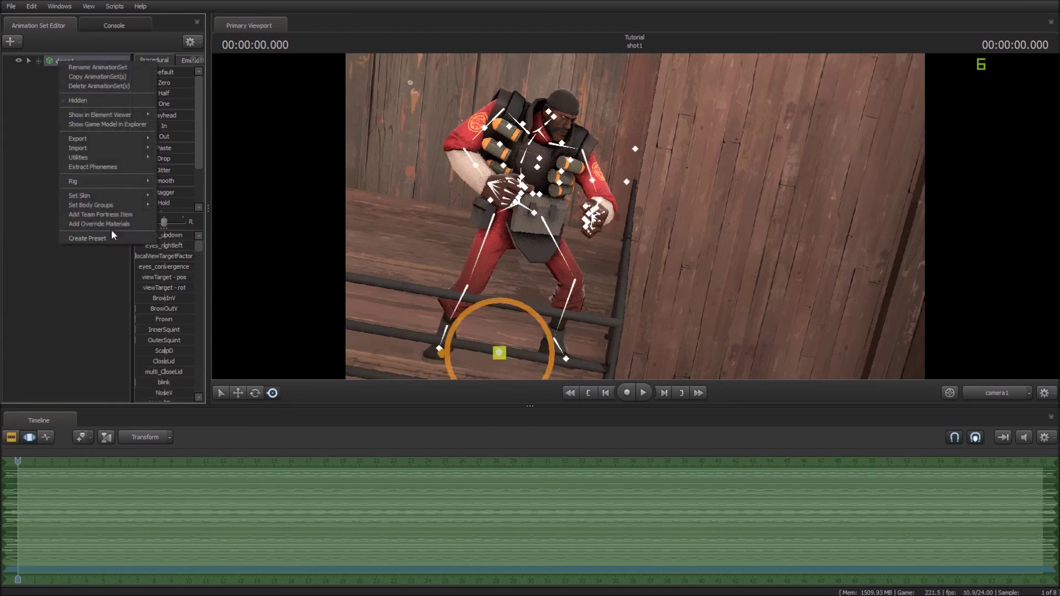
click(107, 214)
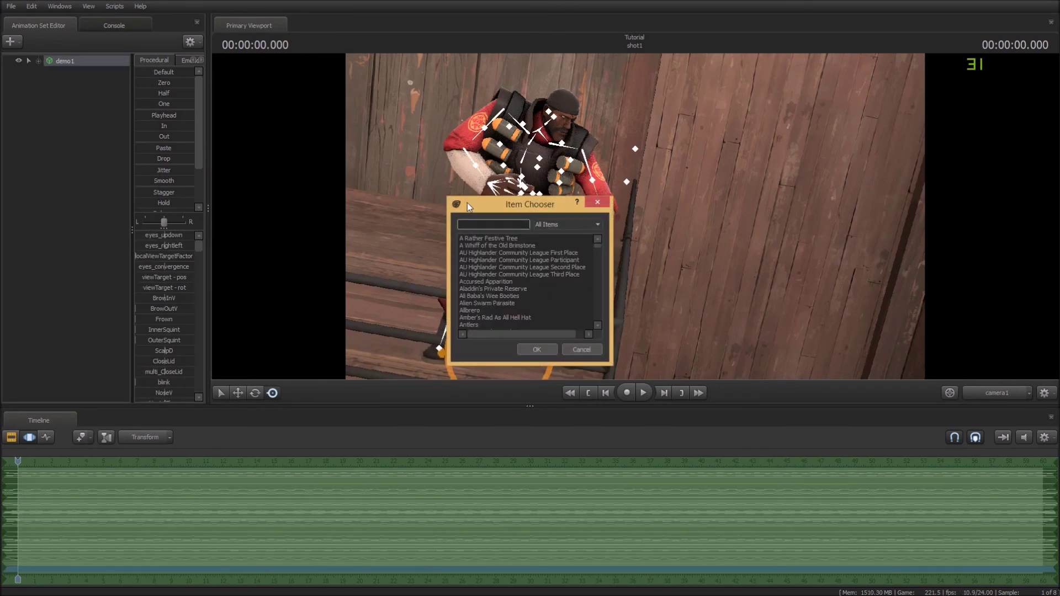
text(loch)
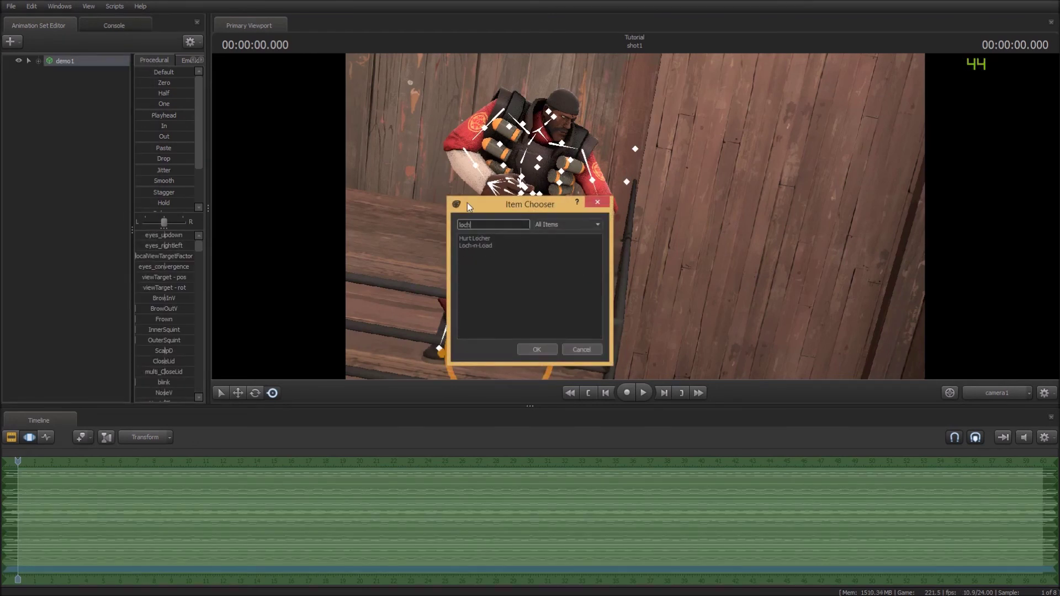
click(474, 244)
click(531, 350)
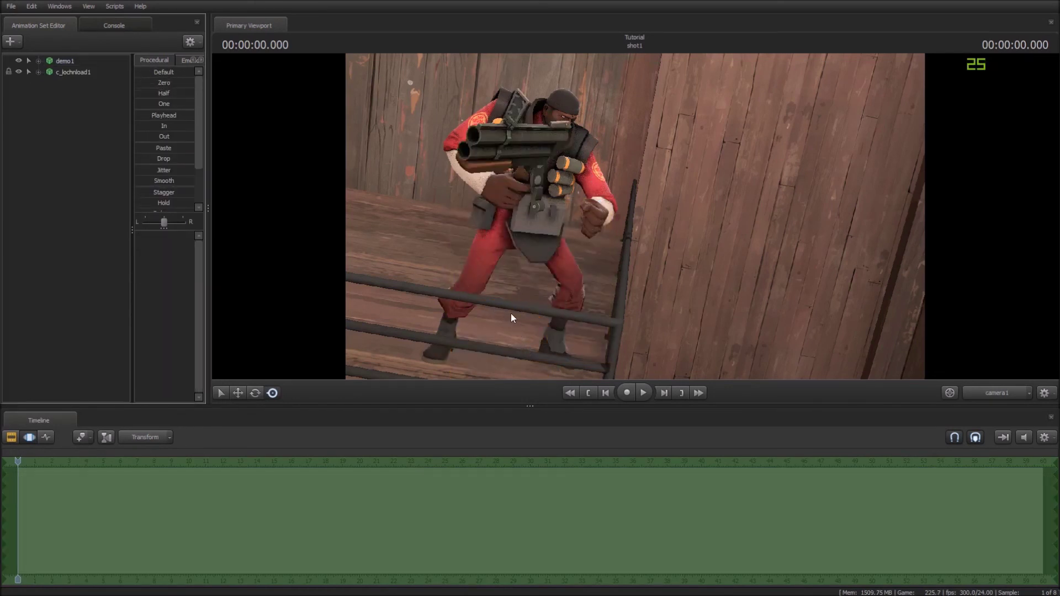
right_click(69, 71)
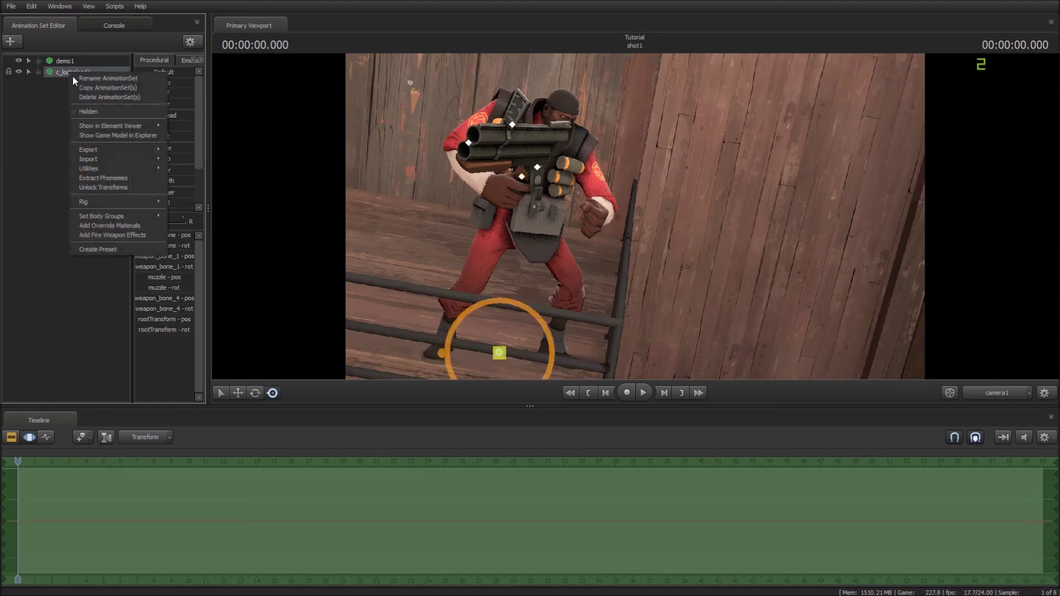
click(102, 95)
Import the stand_ITEM1 sequence onto demo1.
right_click(65, 59)
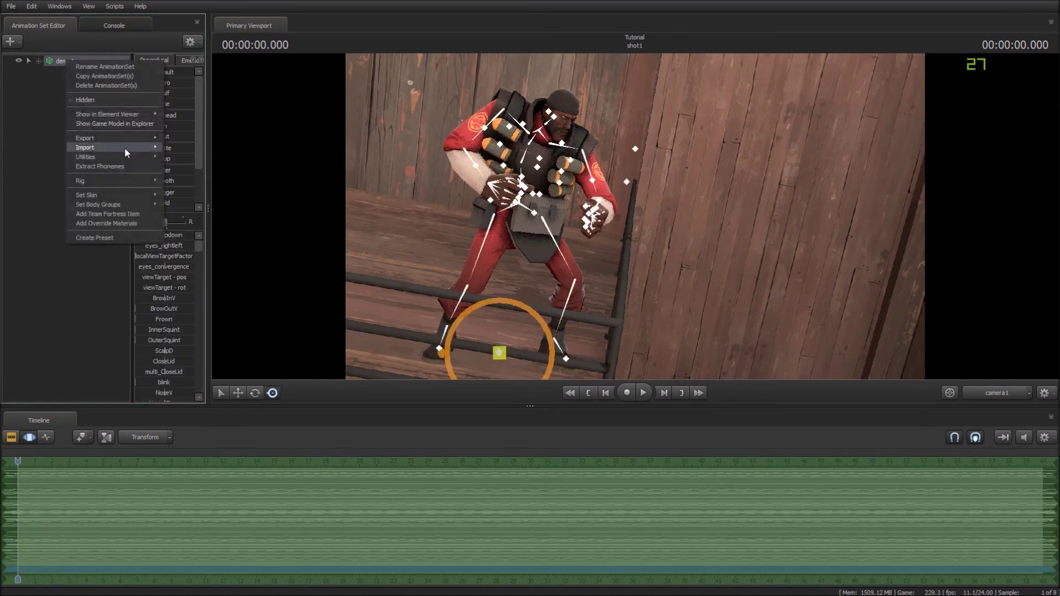
mouse_move(125, 147)
click(184, 160)
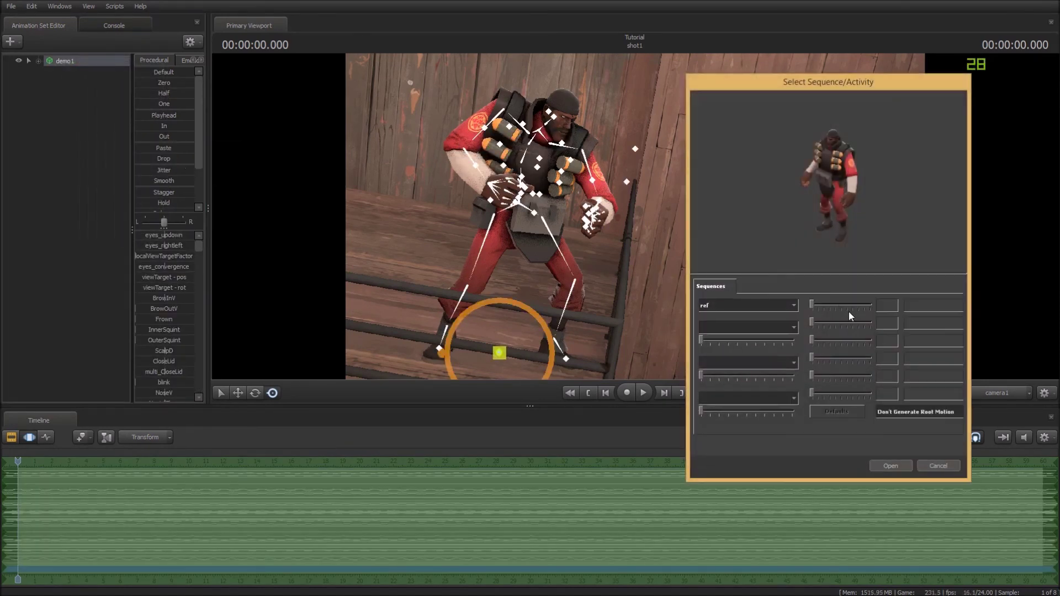
click(793, 305)
scroll(784, 363, down, 11)
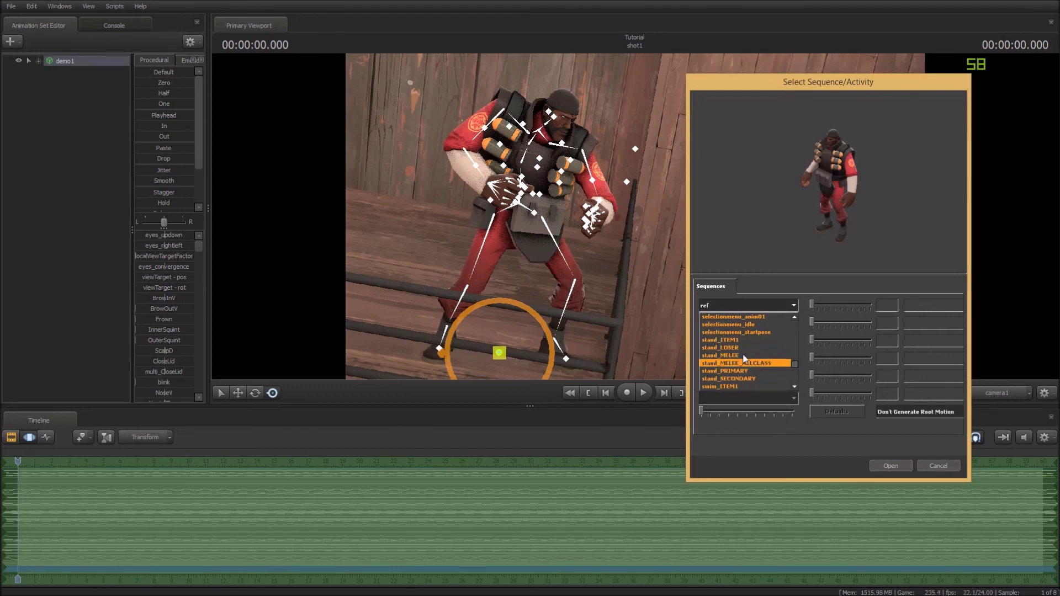
click(728, 341)
click(903, 465)
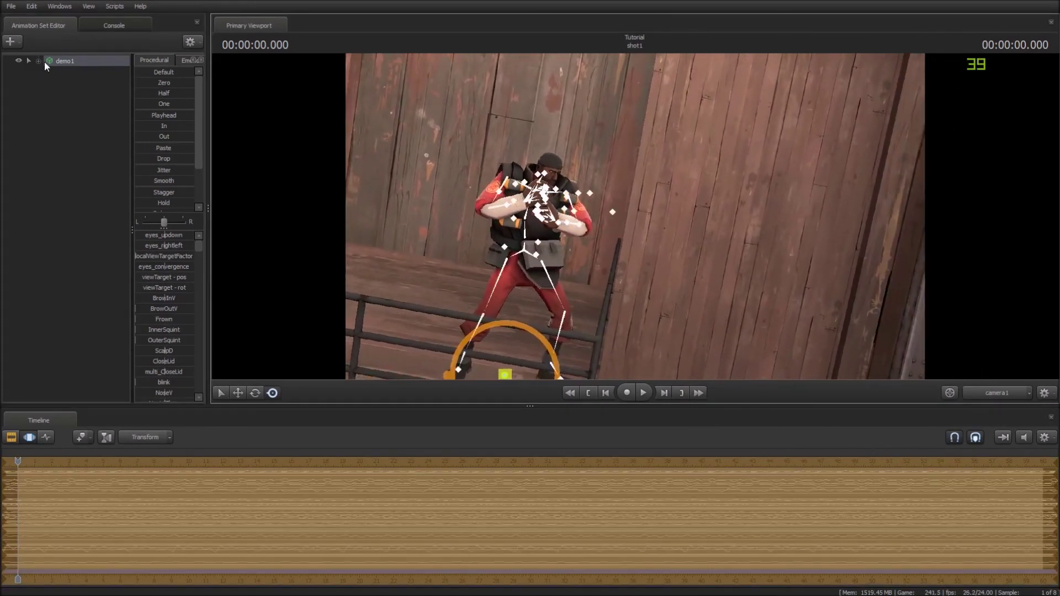
Add the Half-Zatoichi to demo1 as a Team Fortress item, filtering the items by "hal".
right_click(44, 61)
click(91, 214)
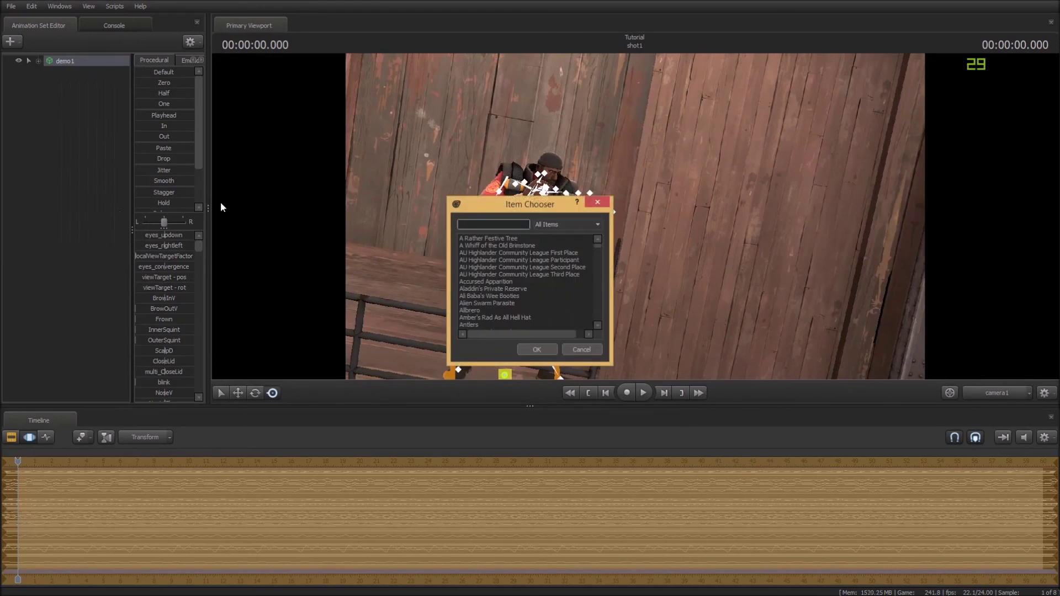
text(hal)
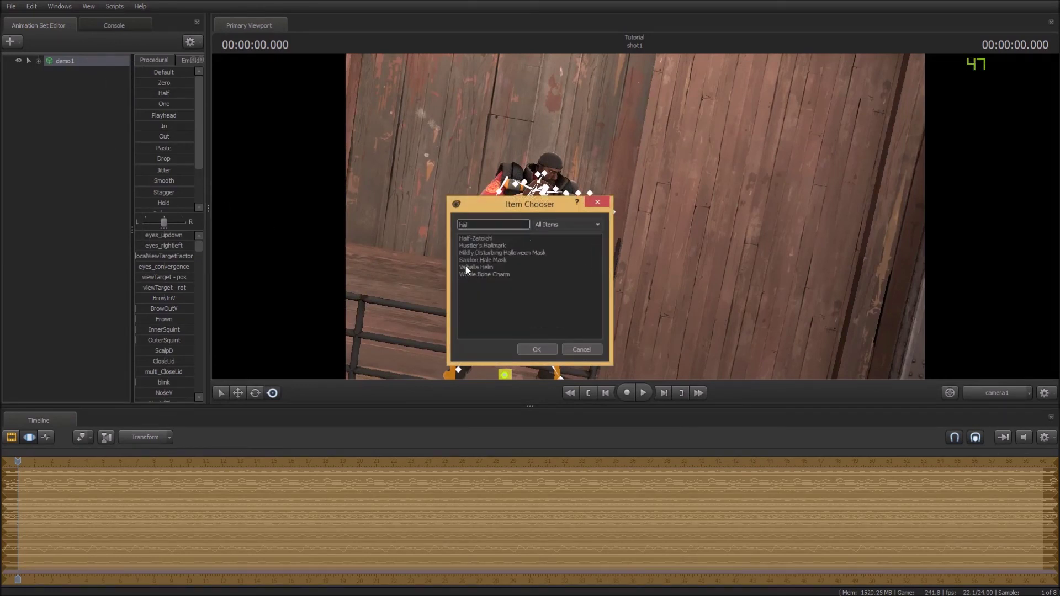
click(477, 238)
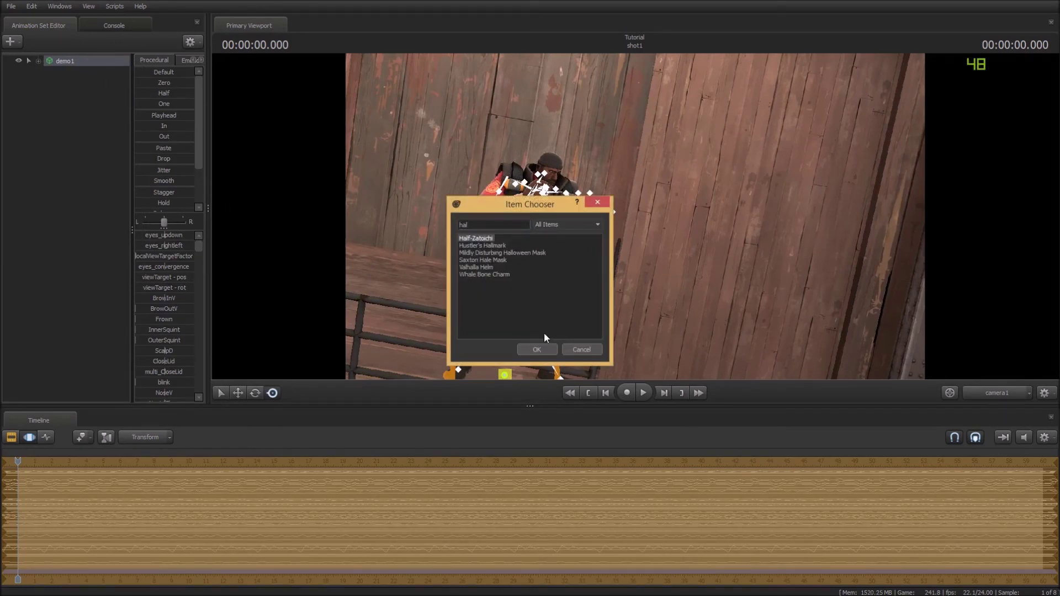
click(537, 349)
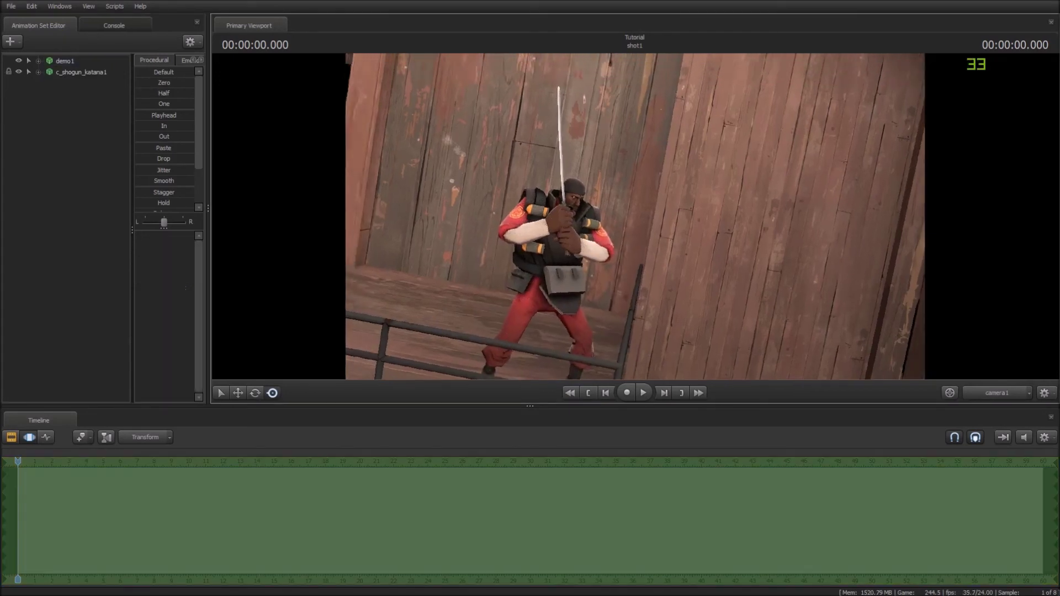
Reframe camera1 to show the Demoman and his raised katana from the side, in the right part of the shot.
mouse_move(635, 217)
mouse_down()
mouse_move(644, 213)
mouse_move(613, 226)
mouse_move(624, 254)
mouse_move(635, 216)
mouse_up()
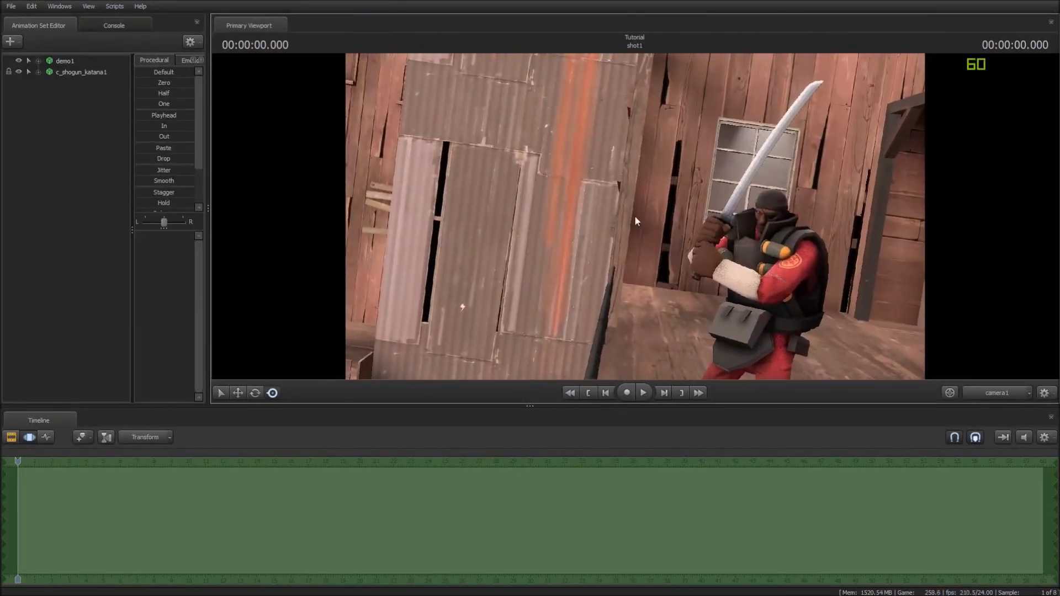
key(space)
drag(472, 178, 465, 176)
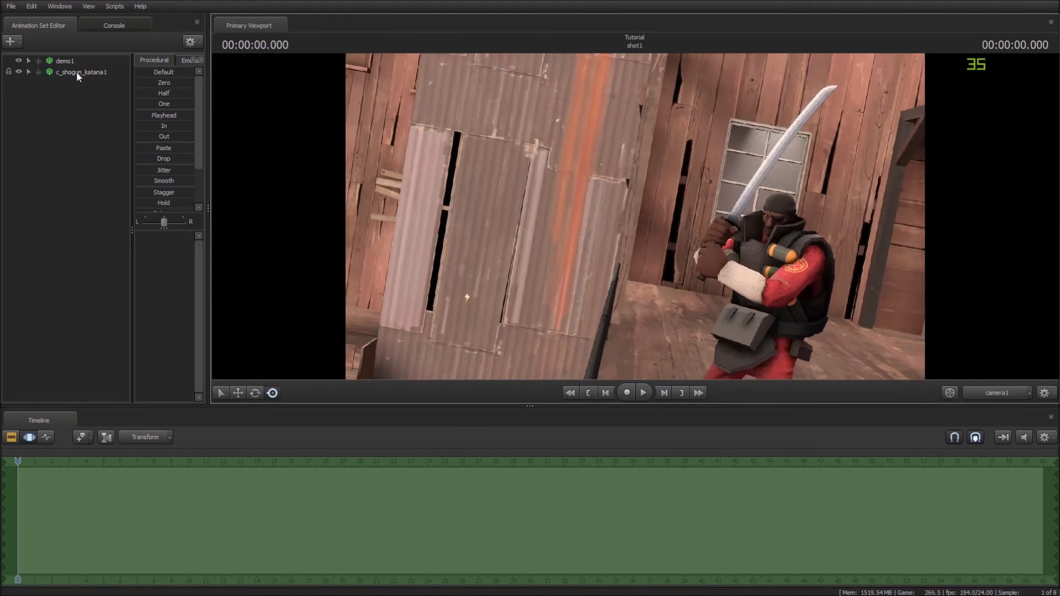
Add the Samur-Eye helmet to demo1 as a Team Fortress item, filtering the items by "sam".
right_click(63, 65)
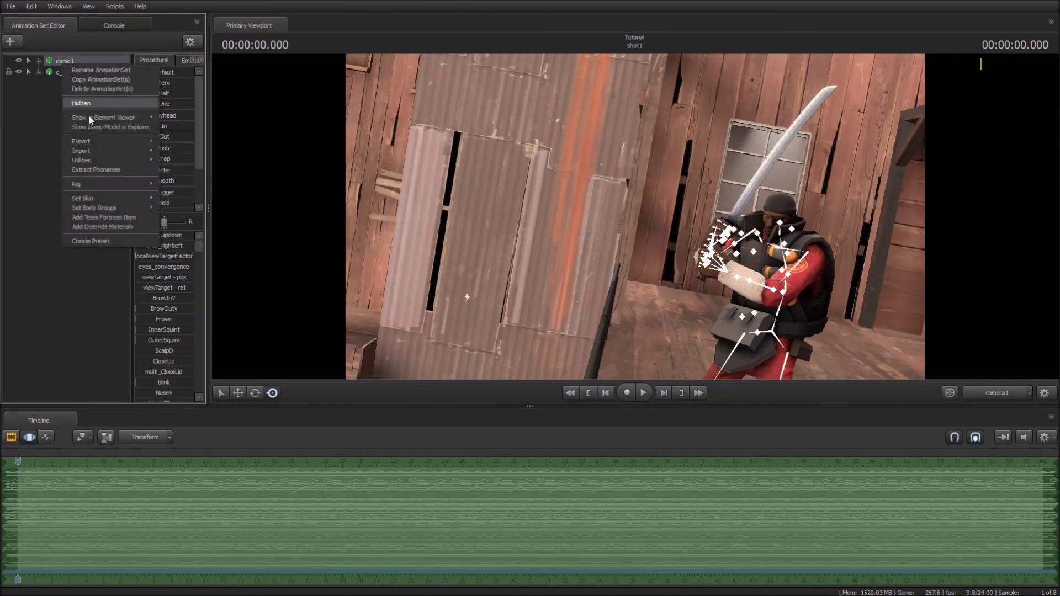
click(101, 212)
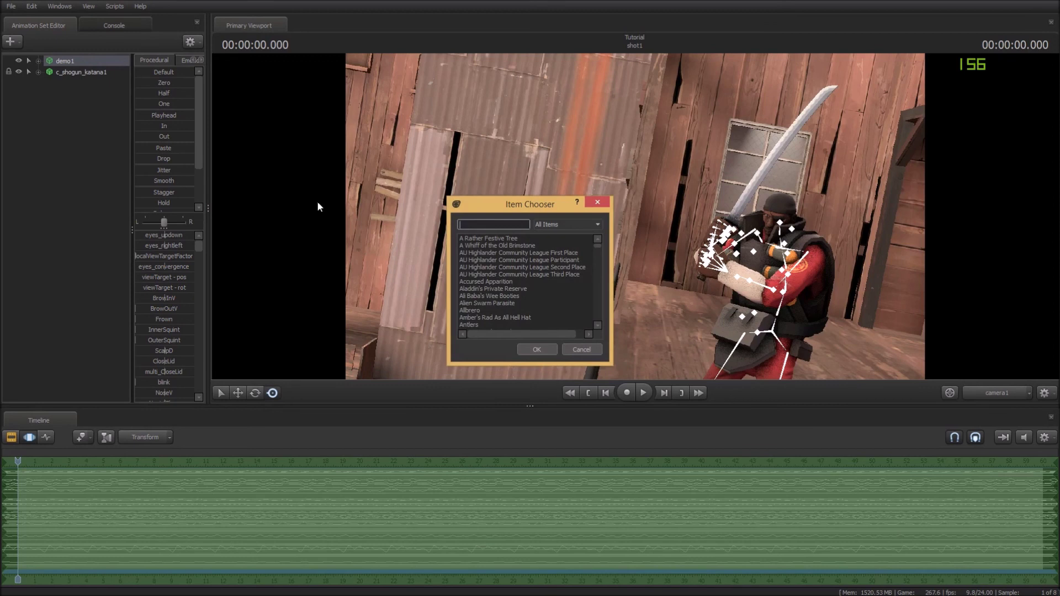
text(sma)
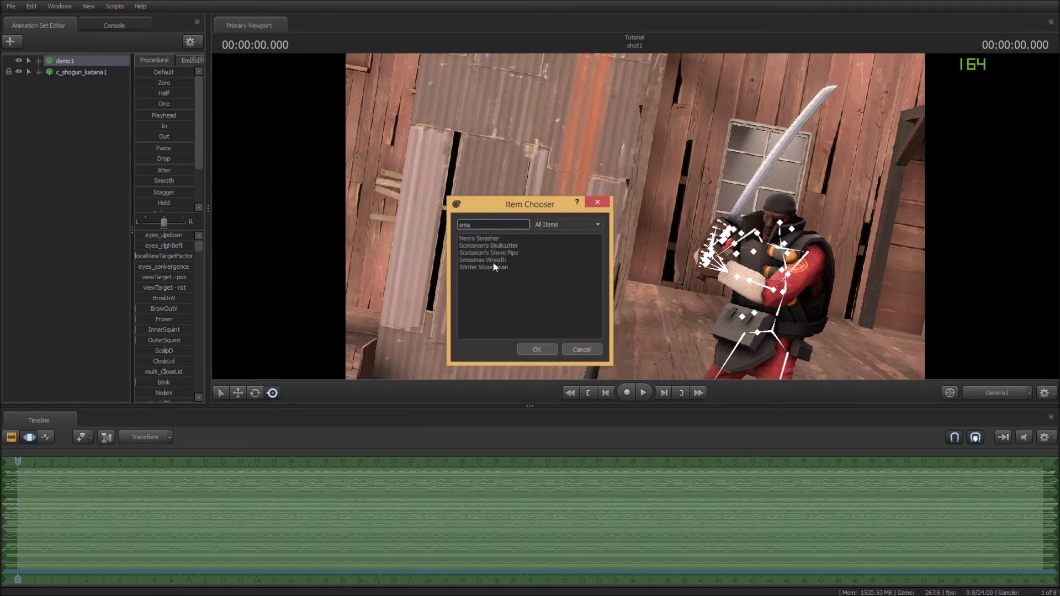
key(BackSpace)
key(BackSpace)
text(am)
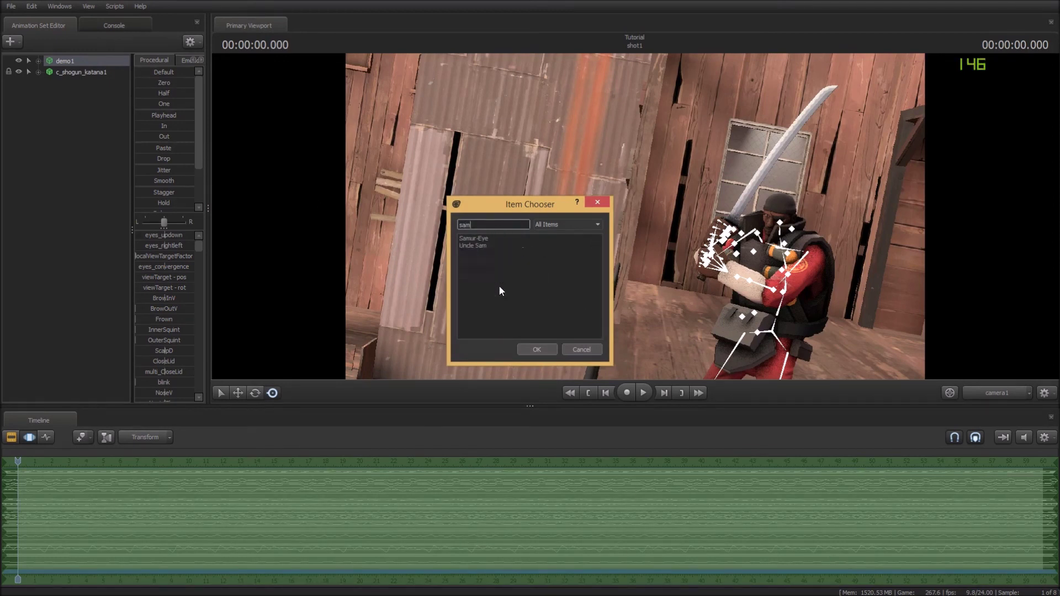
key(Down)
click(523, 352)
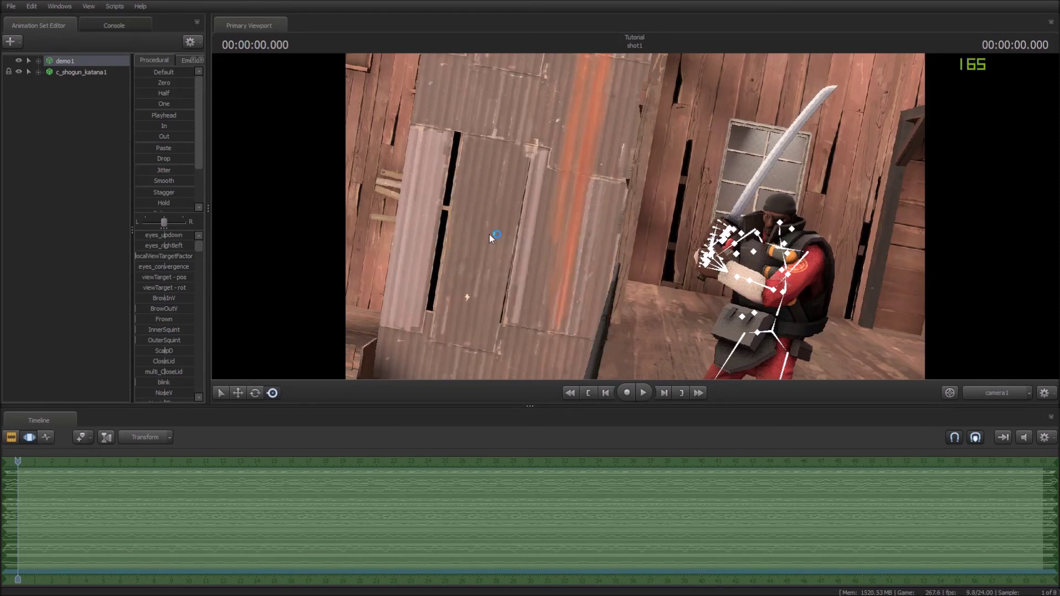
Add the Bushi-Dou armour to demo1 as a Team Fortress item, filtering the items by "bus".
click(58, 58)
right_click(57, 58)
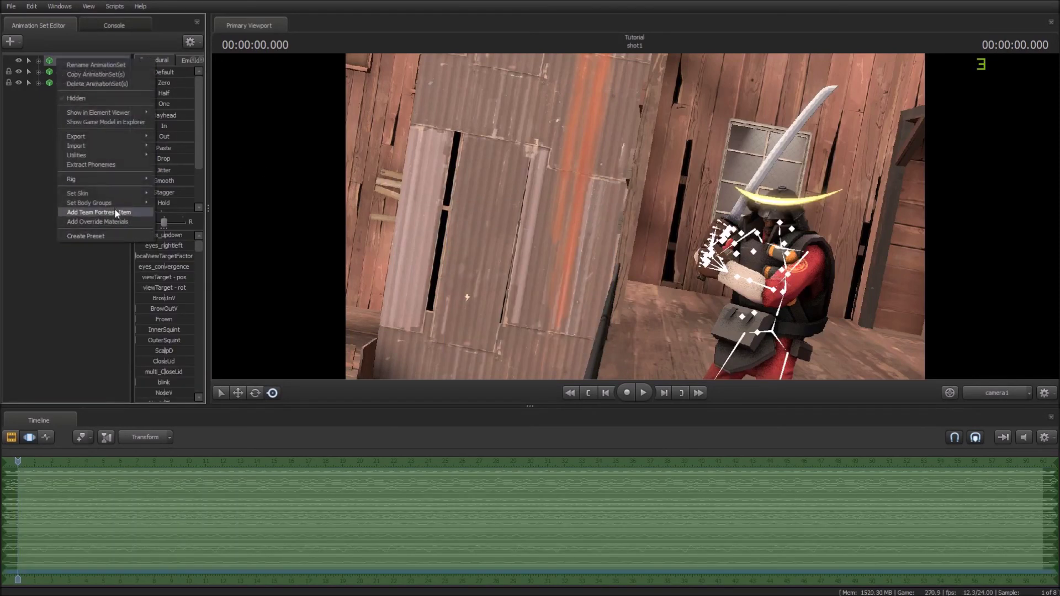
click(114, 208)
text(bus)
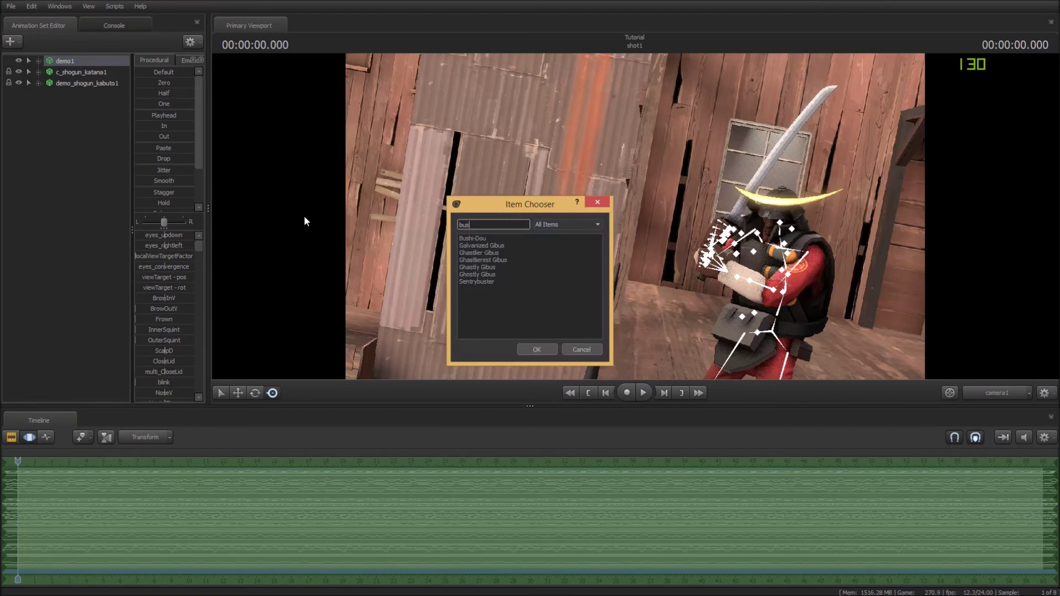
click(537, 350)
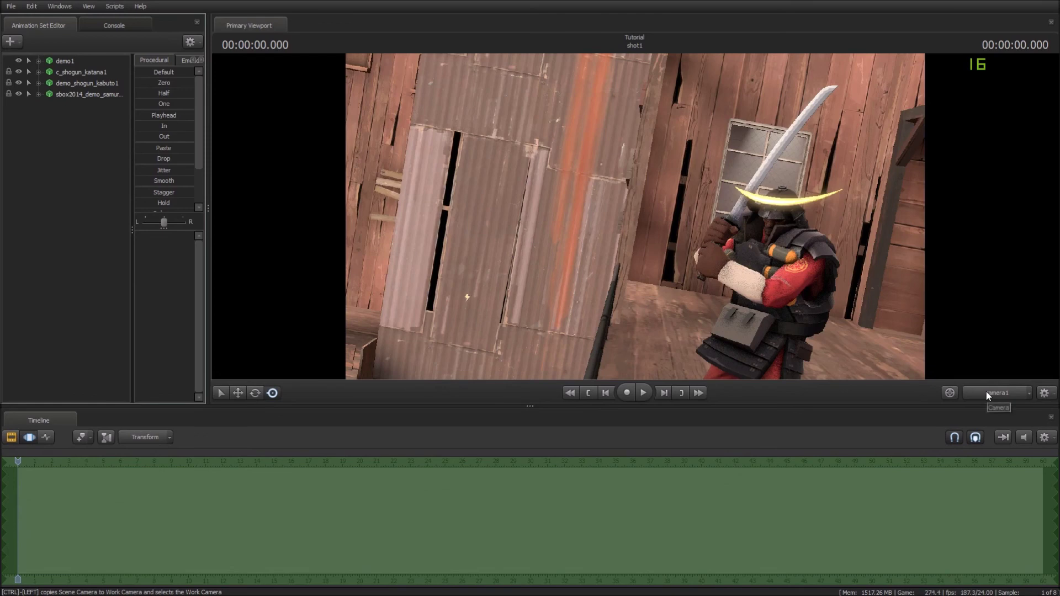
Bring the work camera close to the Demoman's face and raise the Smile control in demo1's Face group to make him smile.
click(976, 393)
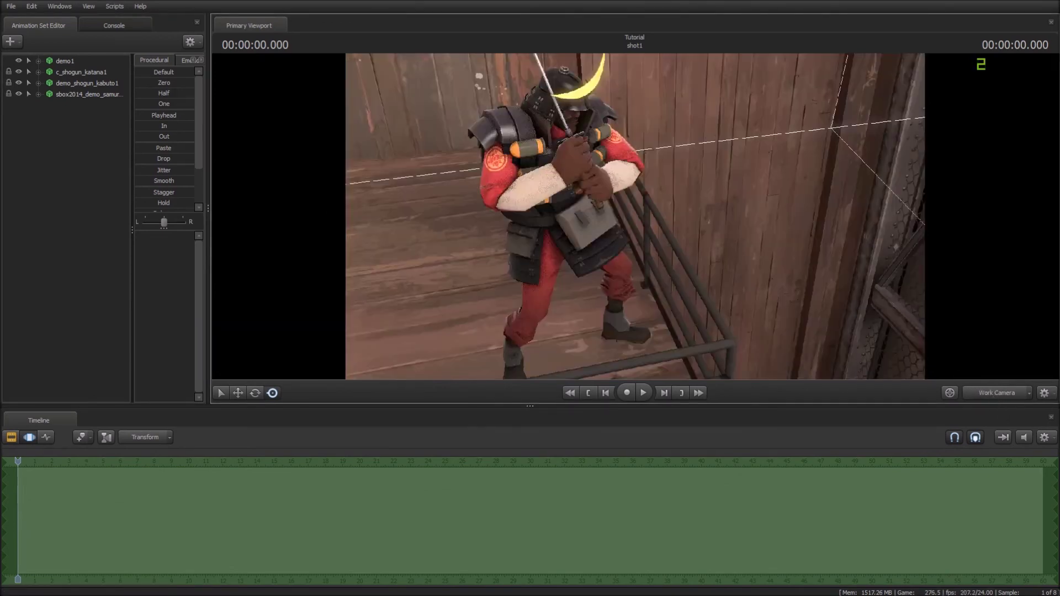
drag(591, 271, 602, 219)
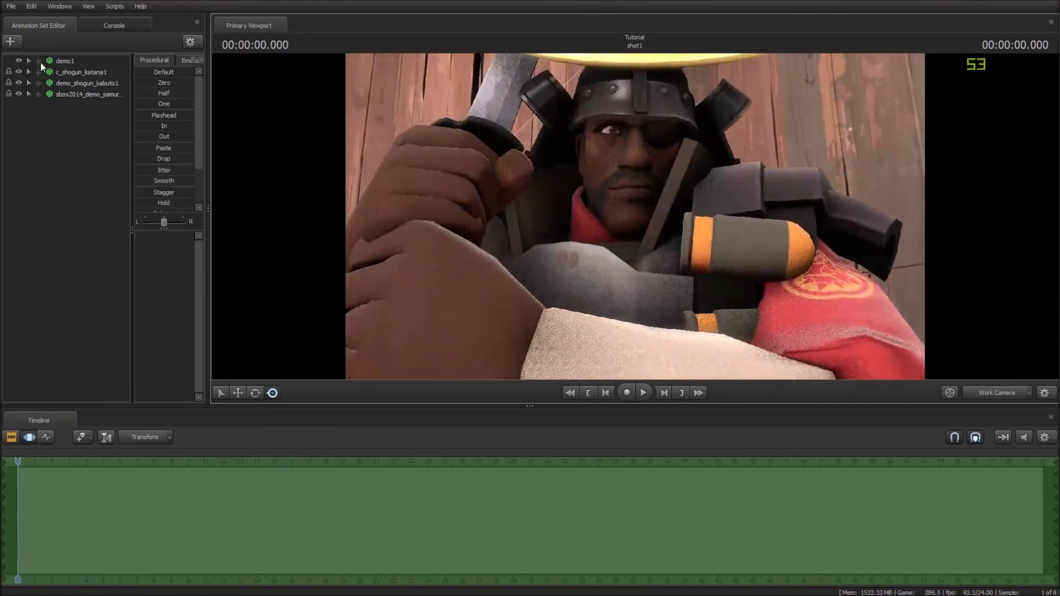
click(58, 61)
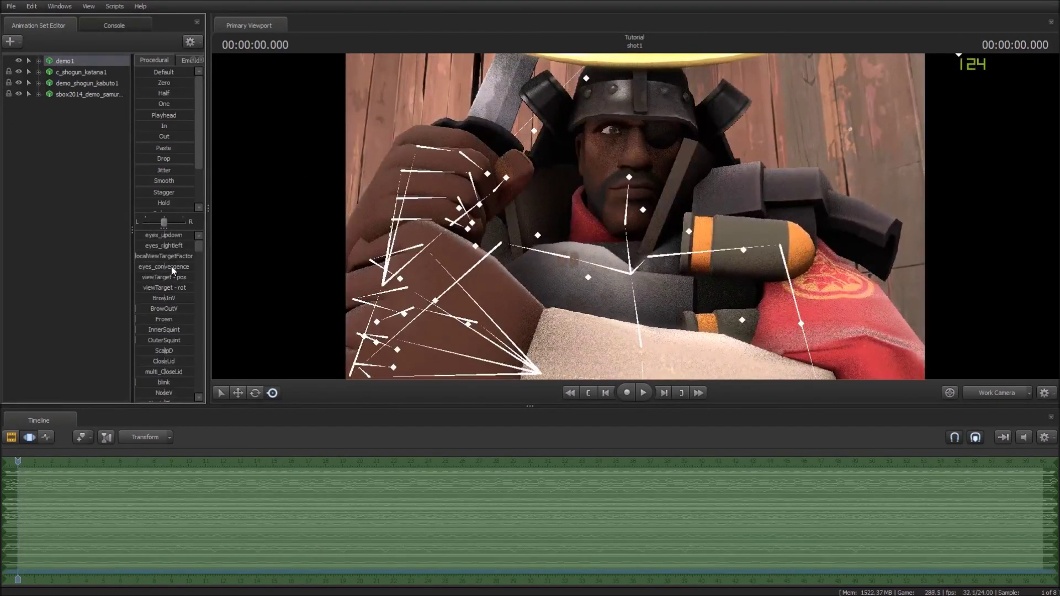
scroll(171, 266, down, 3)
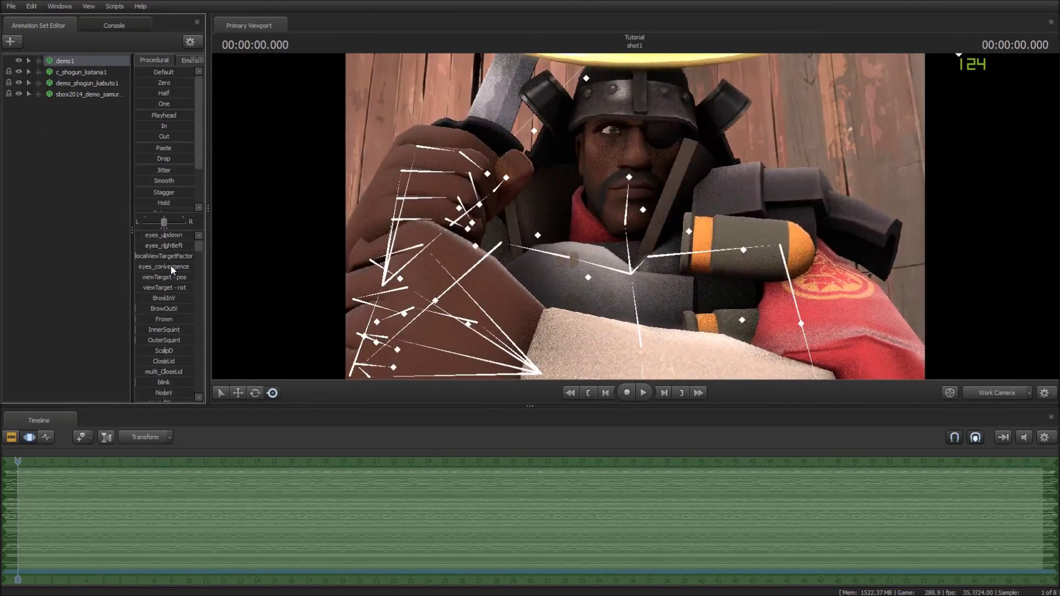
click(38, 61)
click(62, 72)
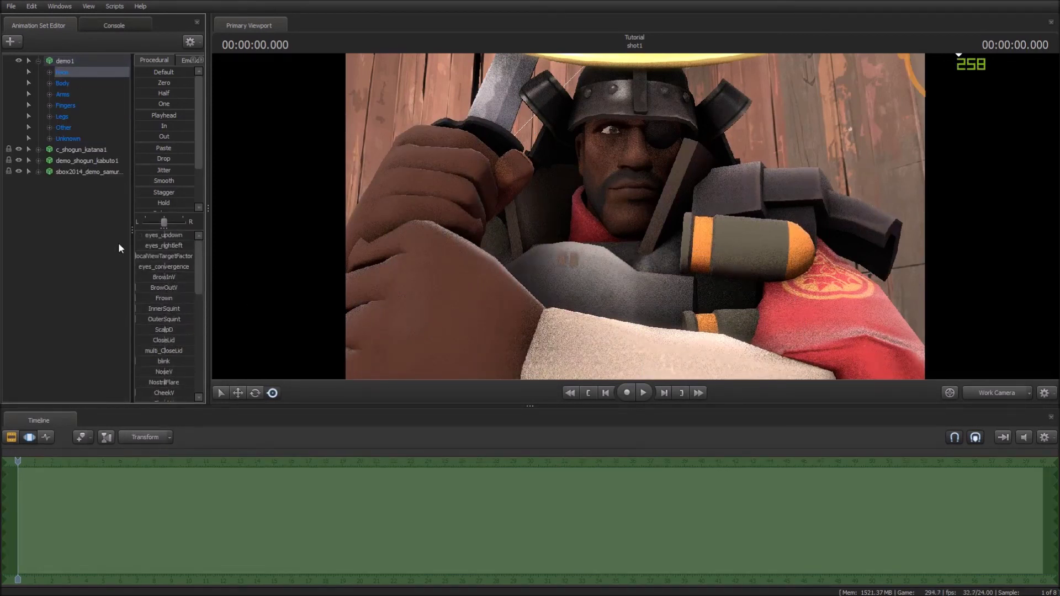
scroll(147, 296, down, 9)
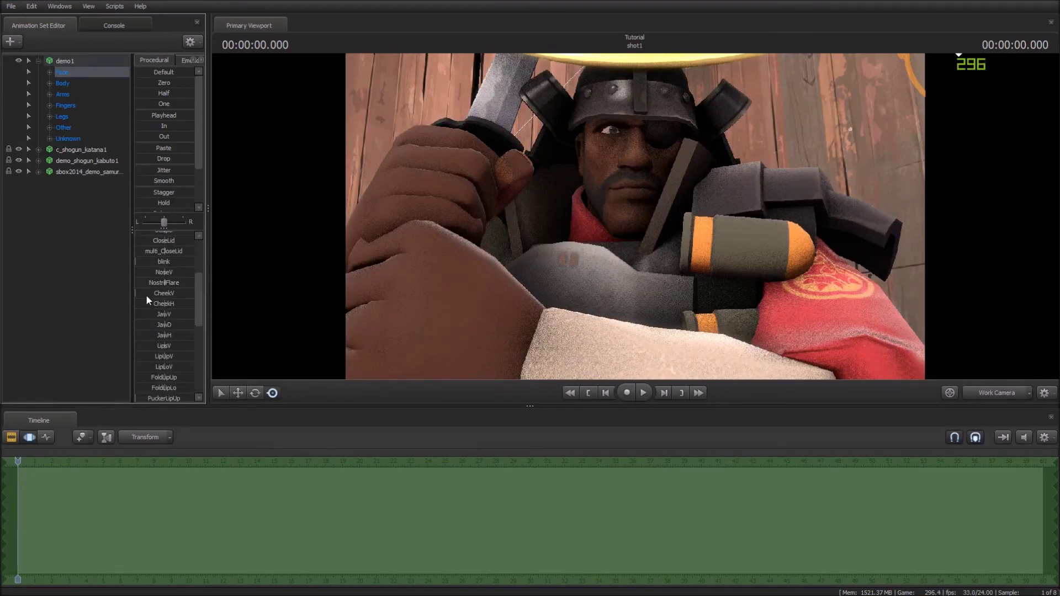
scroll(161, 293, down, 9)
drag(142, 341, 173, 345)
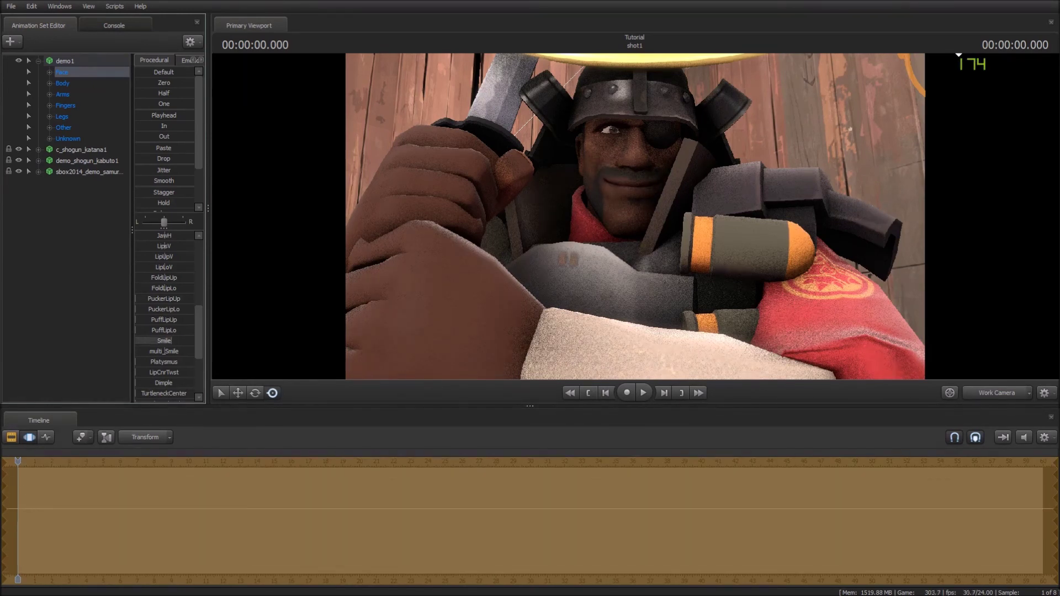
Return to camera1 and adjust its framing so the armoured Demoman sits closer to the shot's right edge.
click(1010, 393)
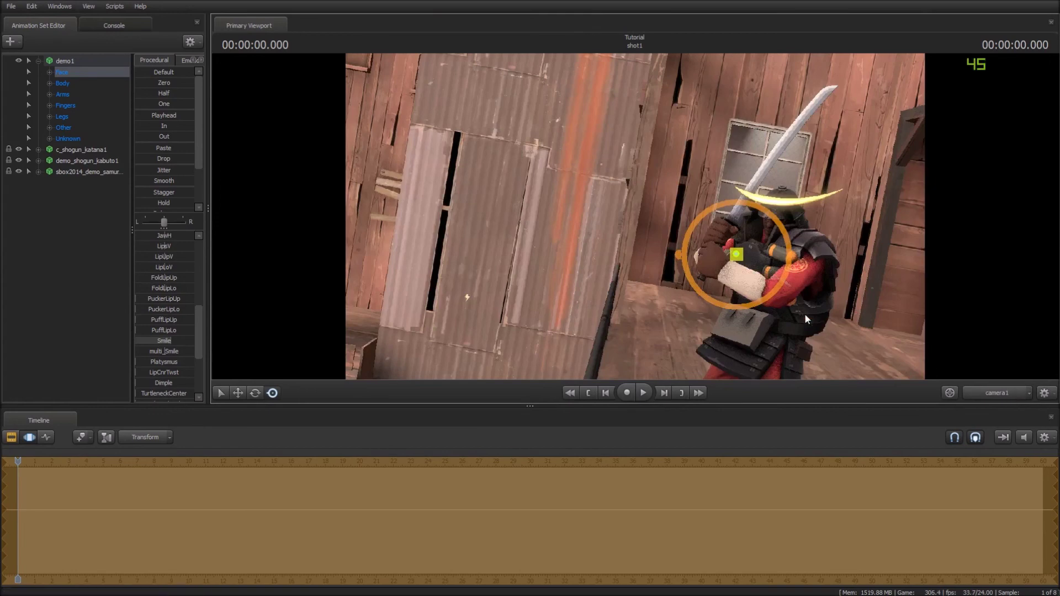
drag(804, 313, 831, 312)
key(a)
key(a)
drag(635, 218, 644, 214)
Compare the timeline's Clip Editor and Motion Editor for shot1, ending in the Motion Editor.
click(8, 439)
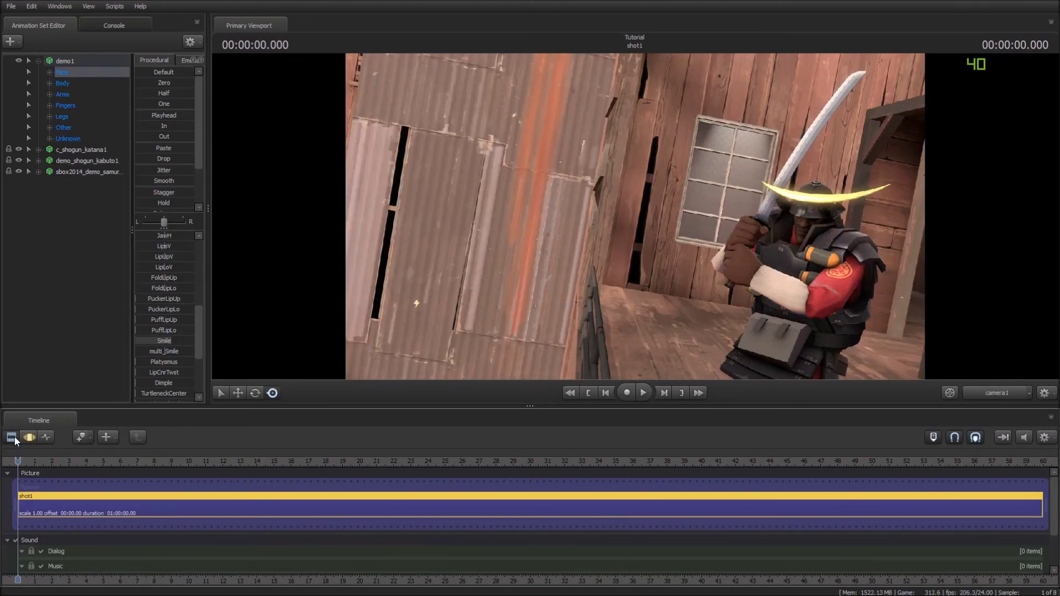
click(29, 437)
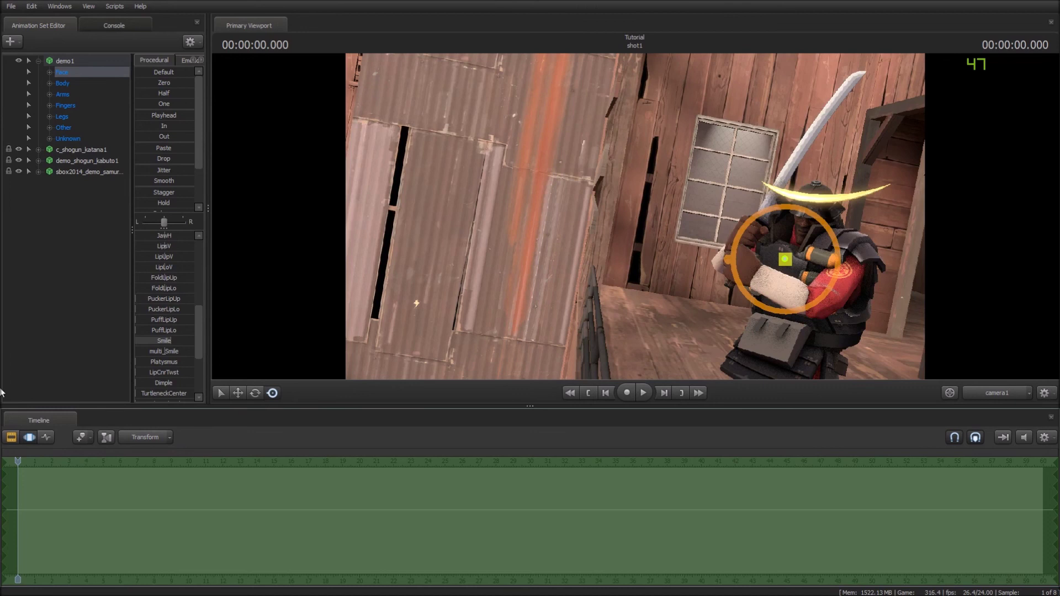
click(11, 438)
click(11, 437)
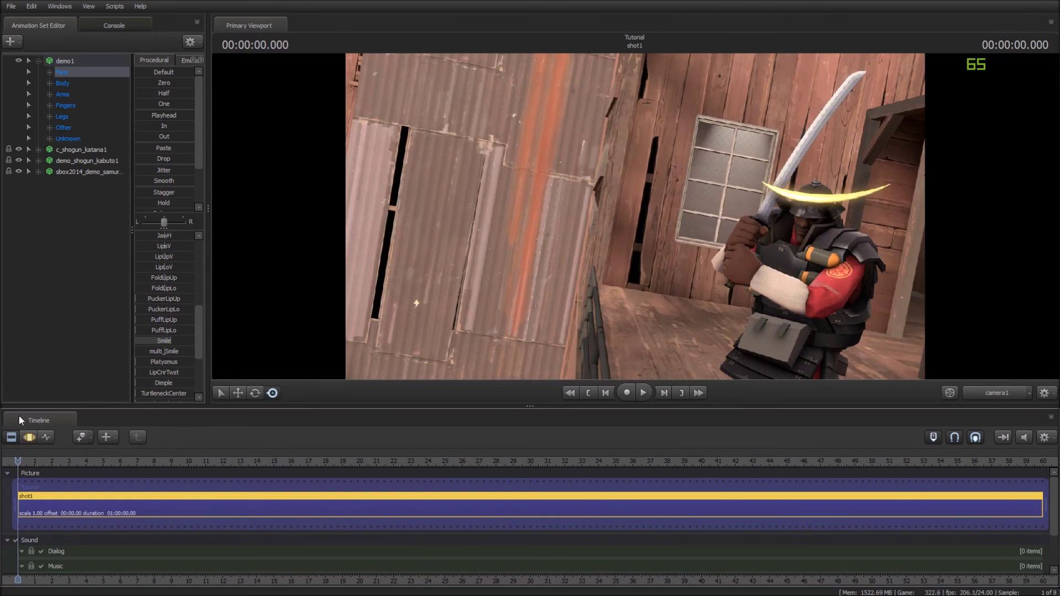
click(35, 438)
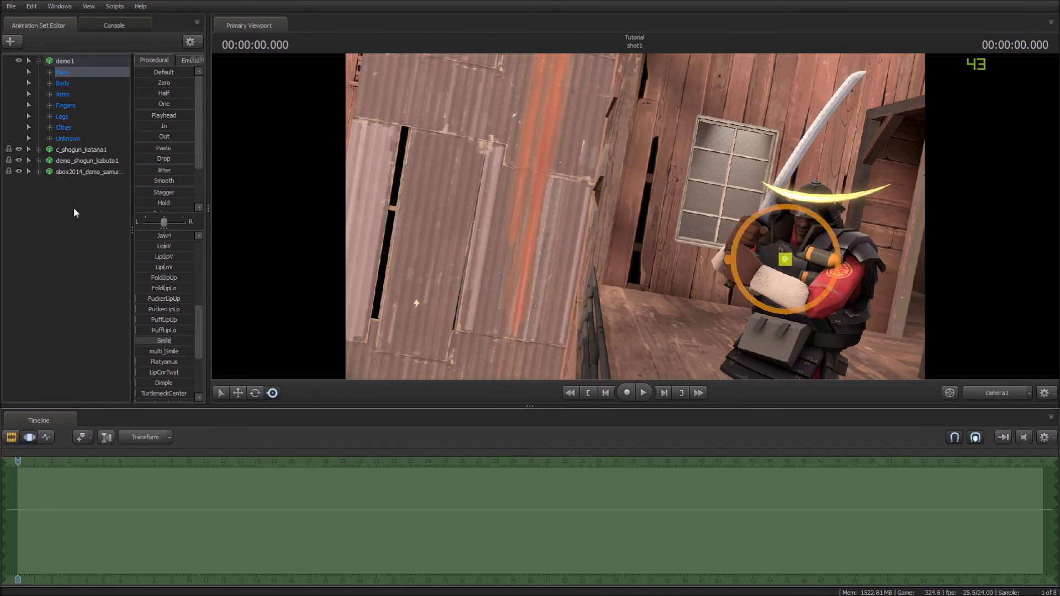
Start a new particle system animation set and load Unusual_Effects.pcf from the usermod particles folder as its definition file.
click(38, 61)
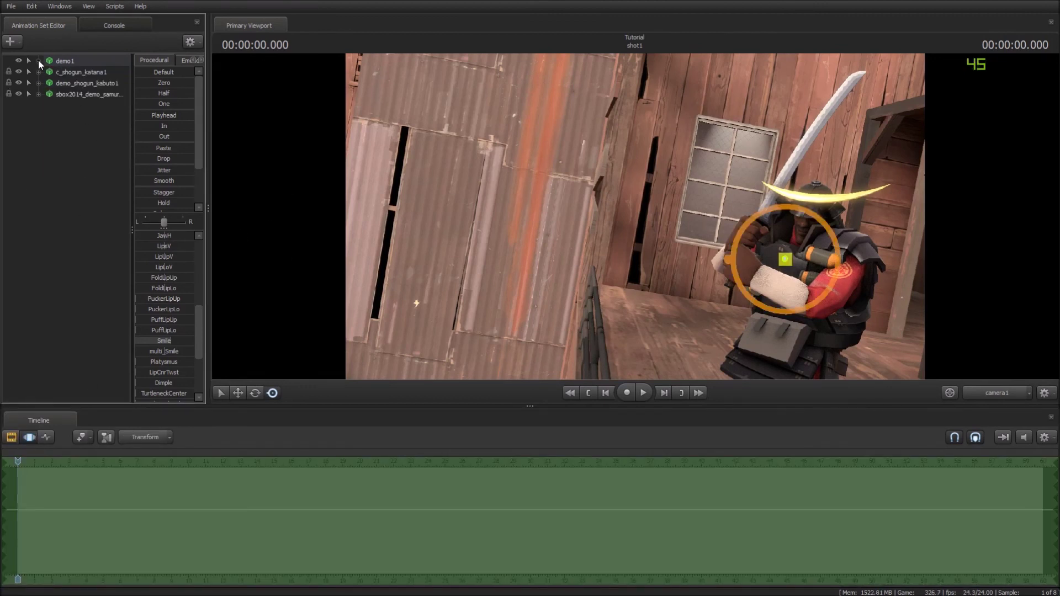
click(90, 231)
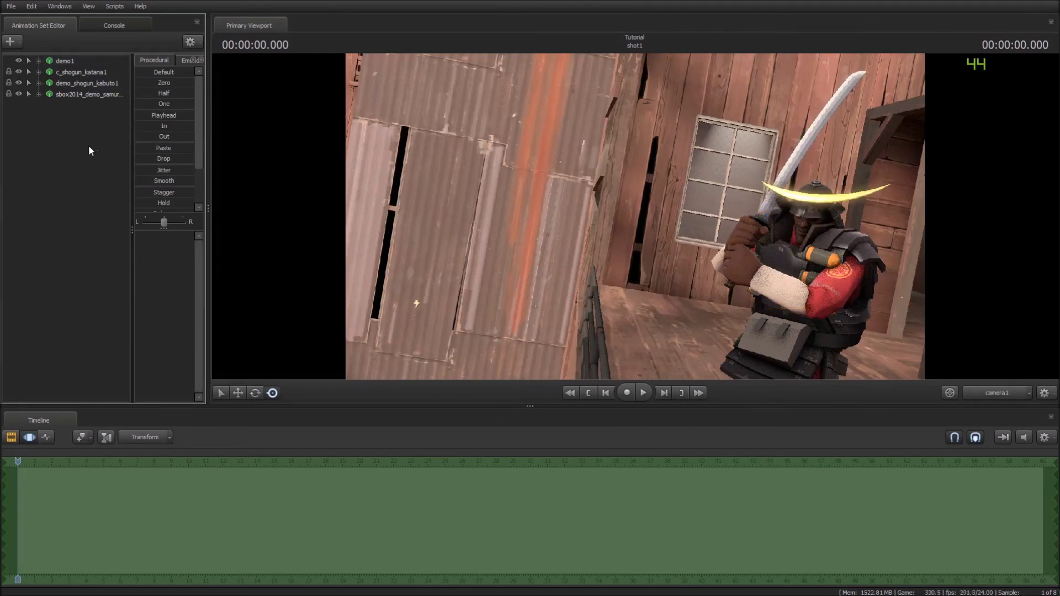
right_click(56, 134)
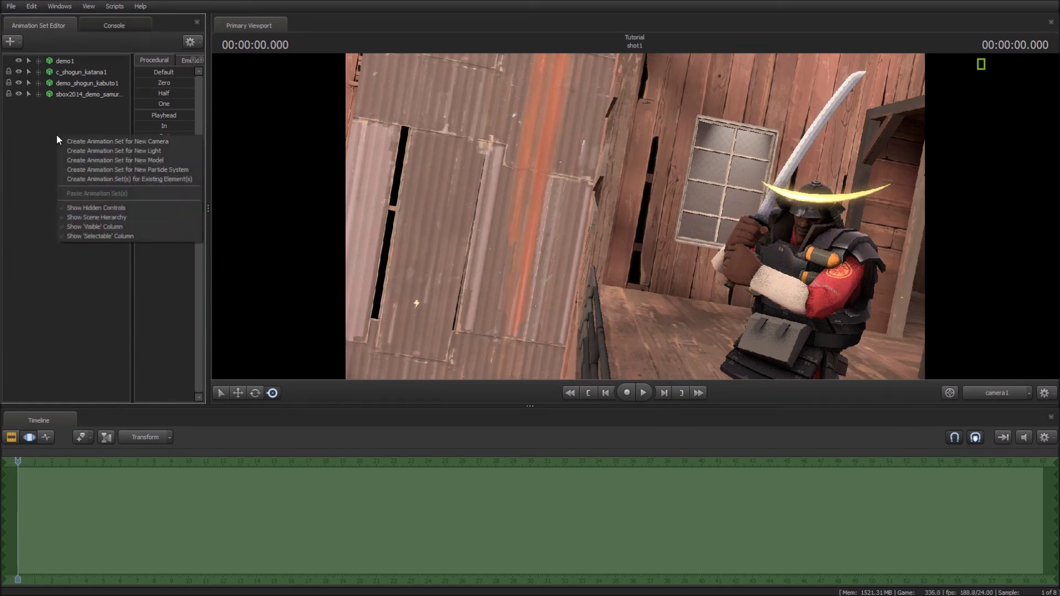
click(74, 170)
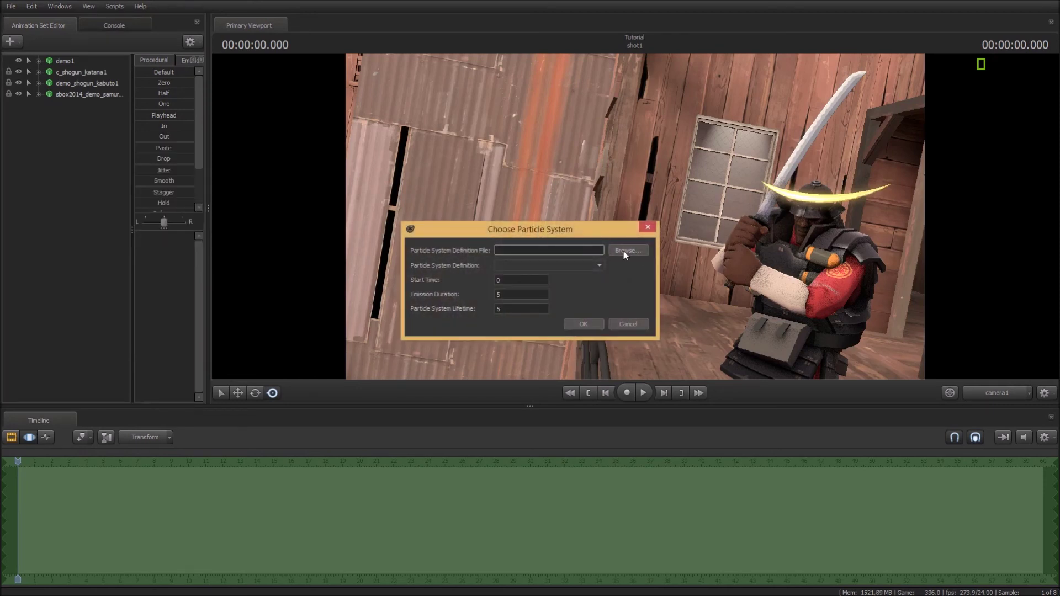
click(623, 251)
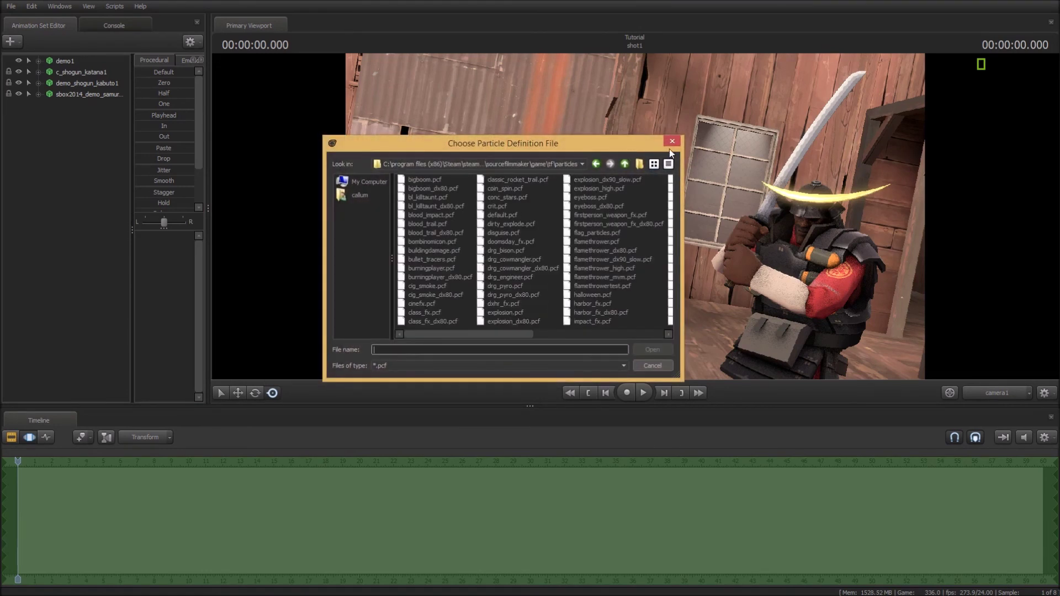
click(628, 164)
click(627, 164)
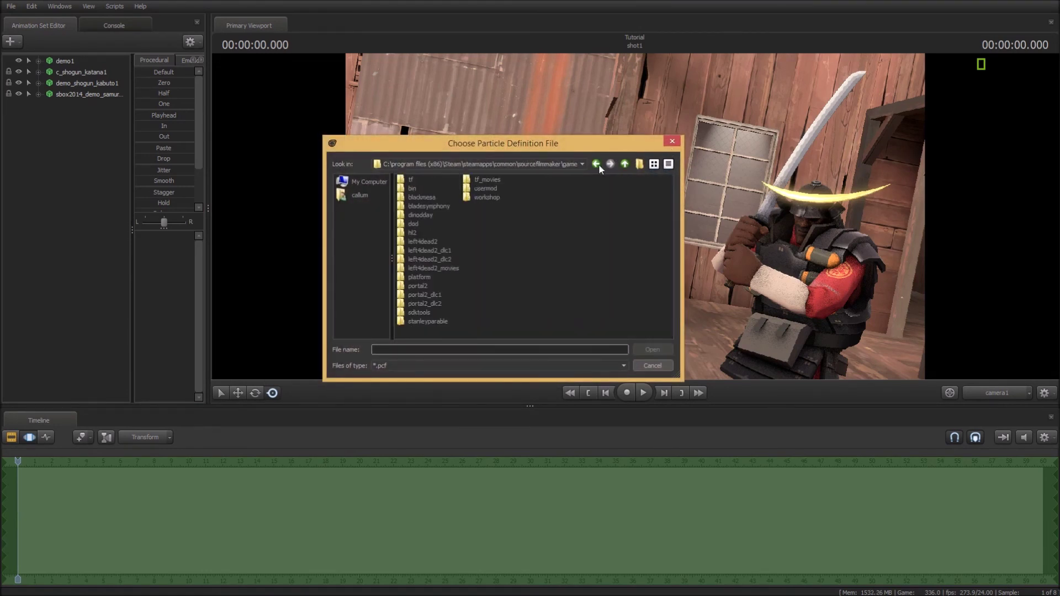
double_click(486, 188)
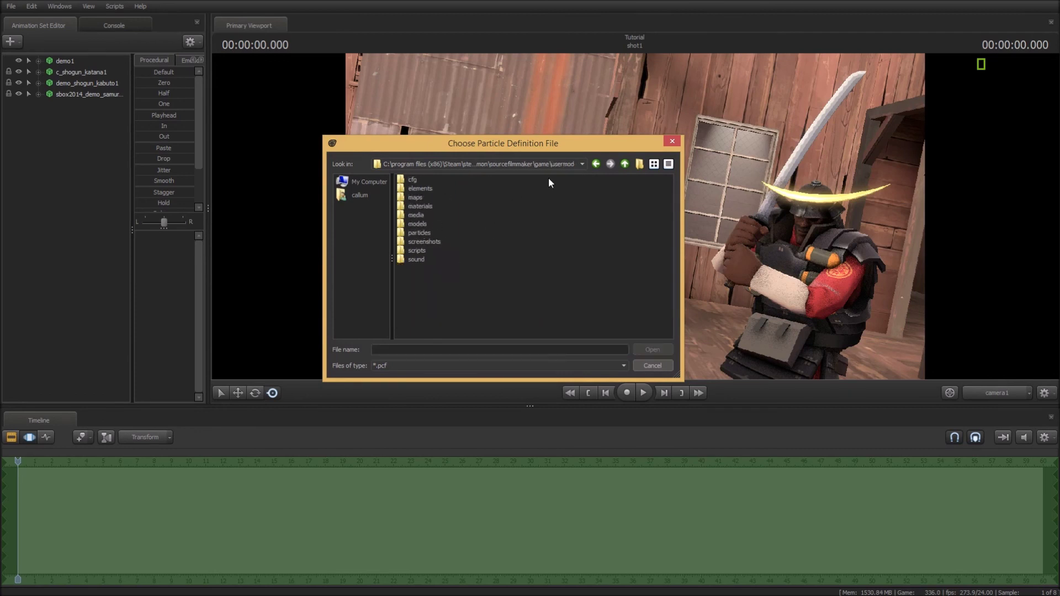
double_click(415, 233)
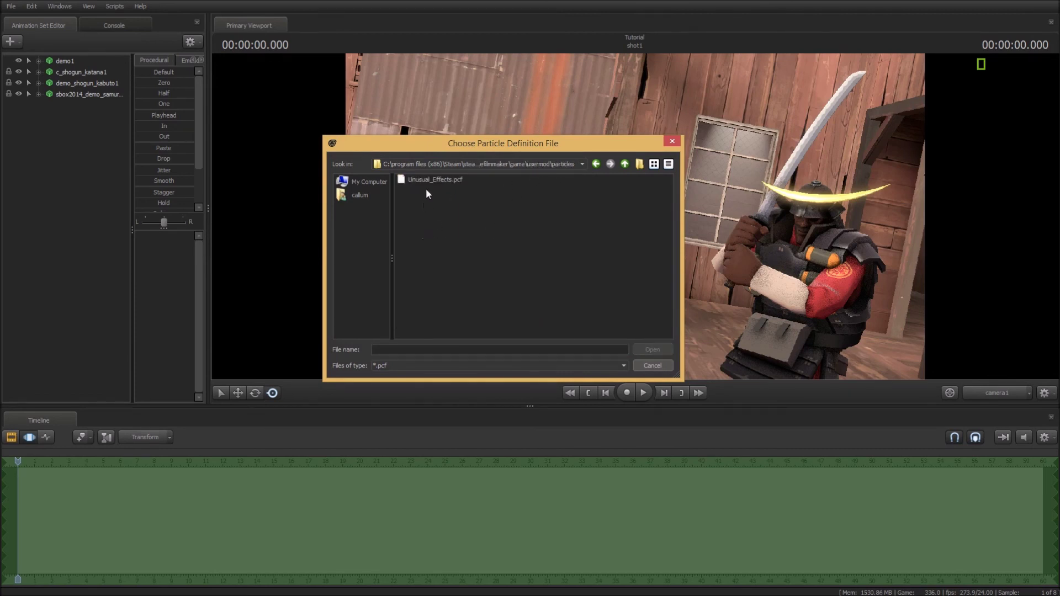
double_click(423, 179)
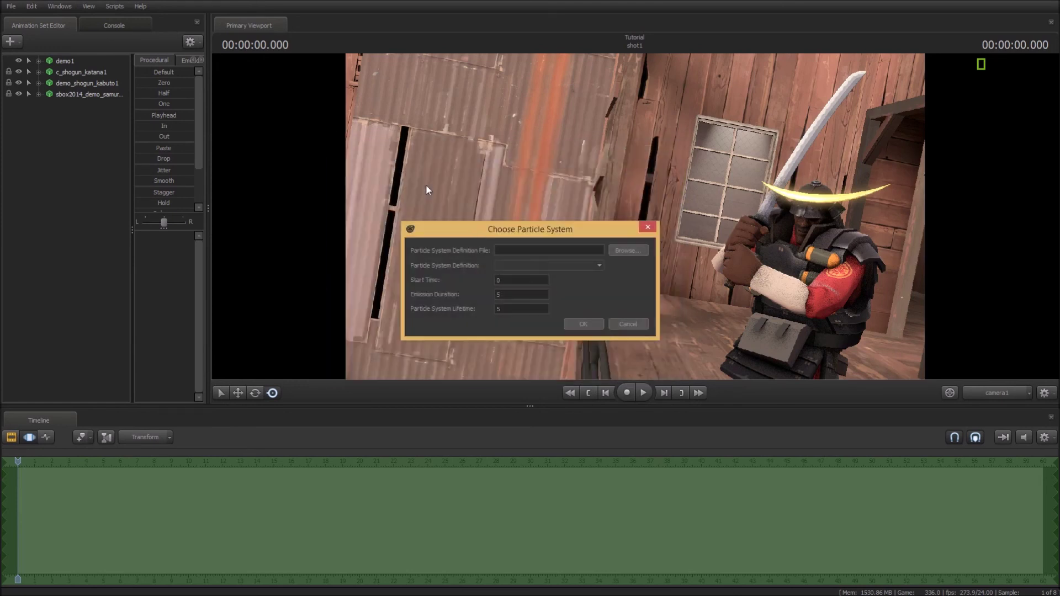
Choose the Disco Beat Down particle definition, set its emission duration to 99, extend its lifetime, and create it.
click(535, 265)
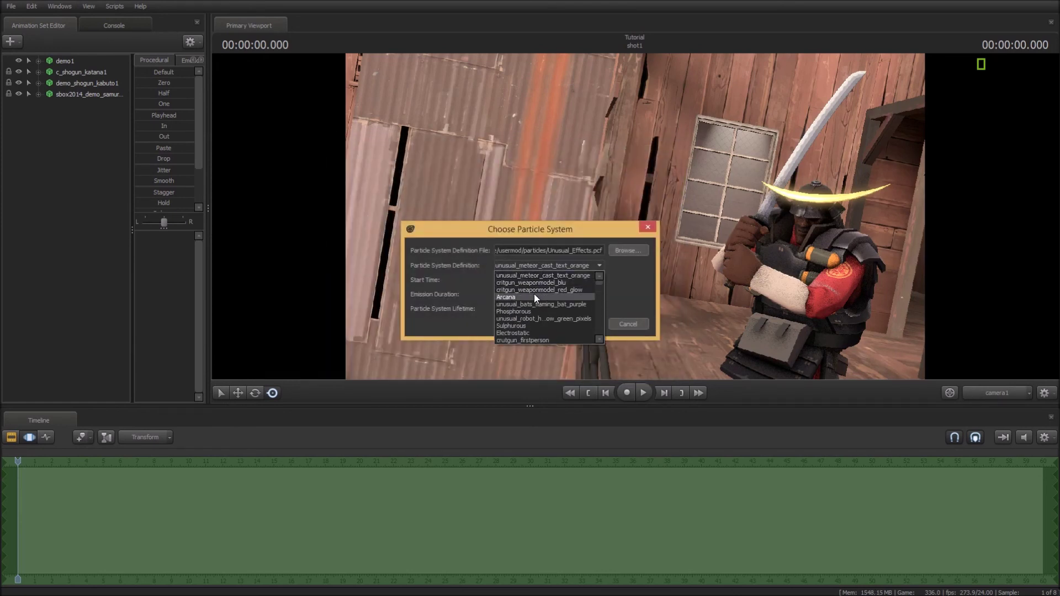
scroll(534, 294, down, 5)
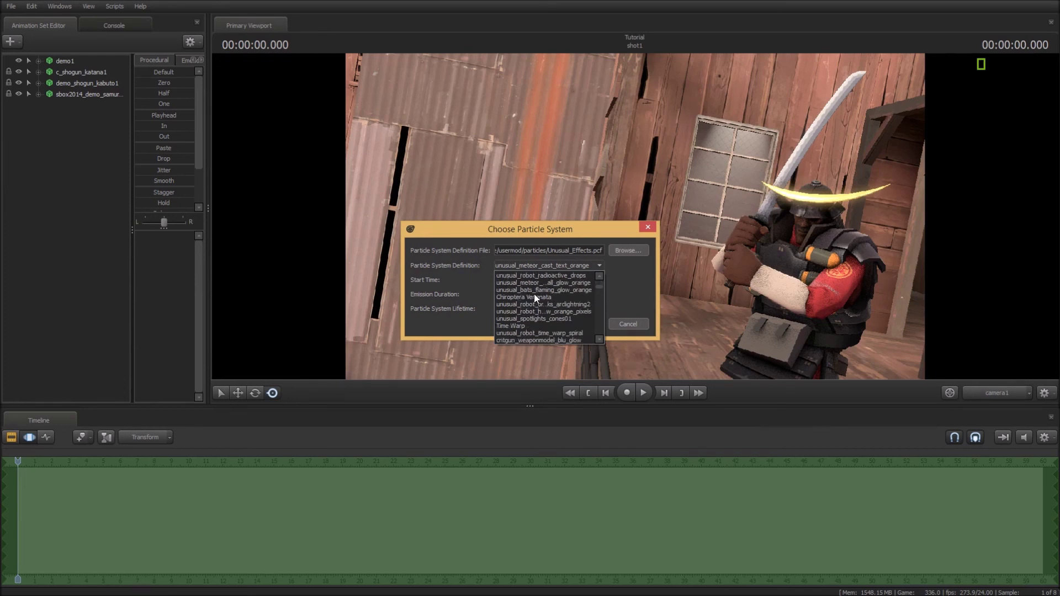
scroll(530, 306, down, 3)
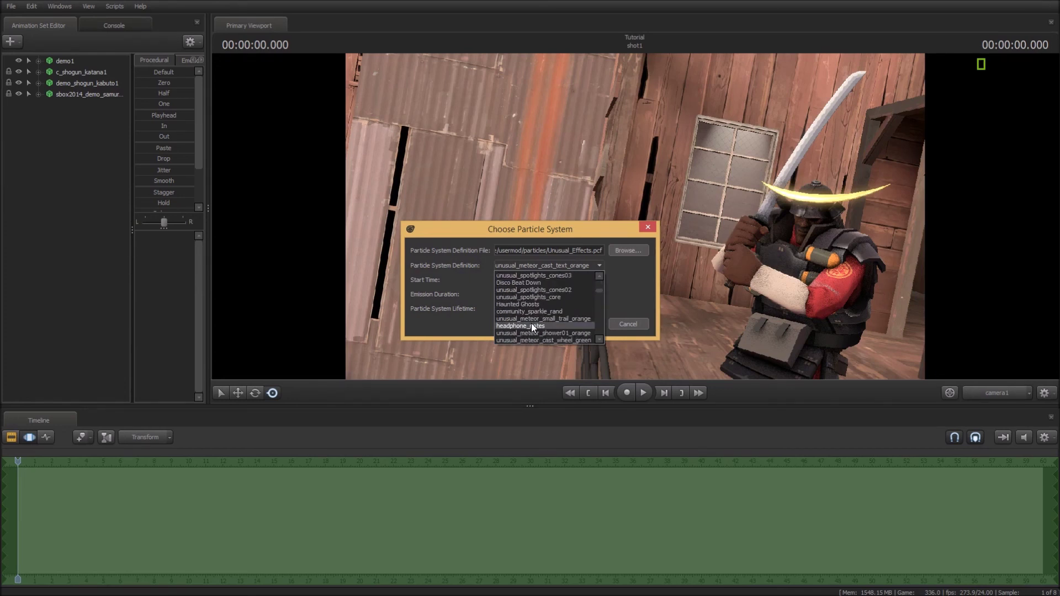
click(518, 282)
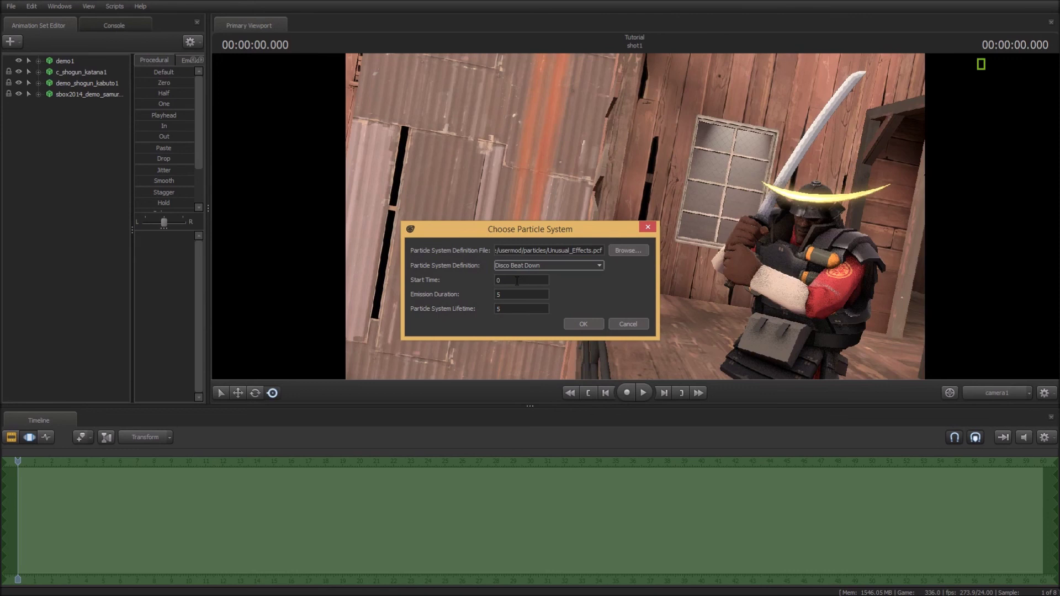
double_click(509, 295)
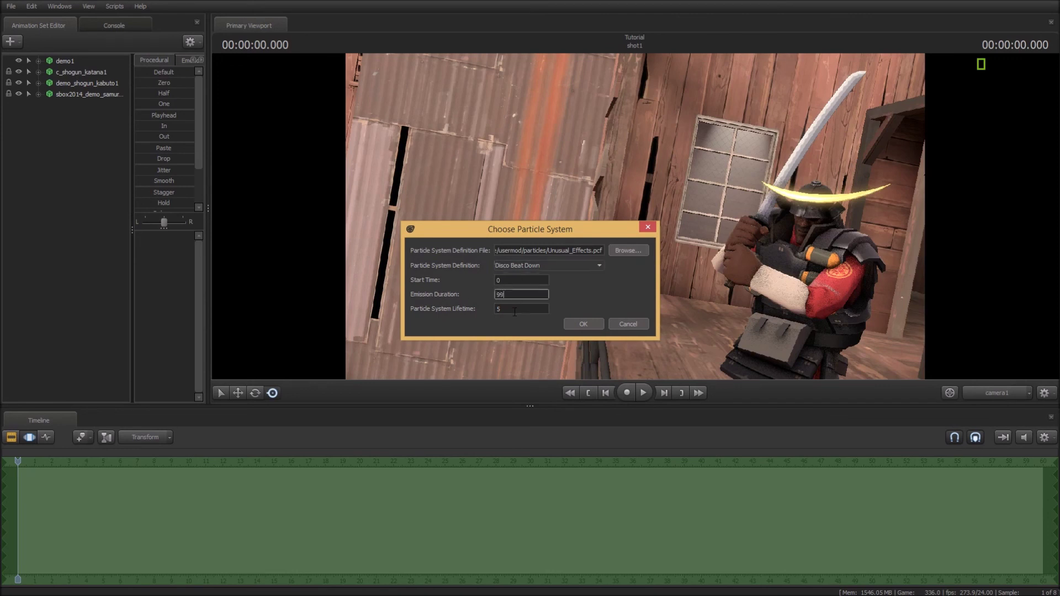
double_click(515, 309)
click(581, 325)
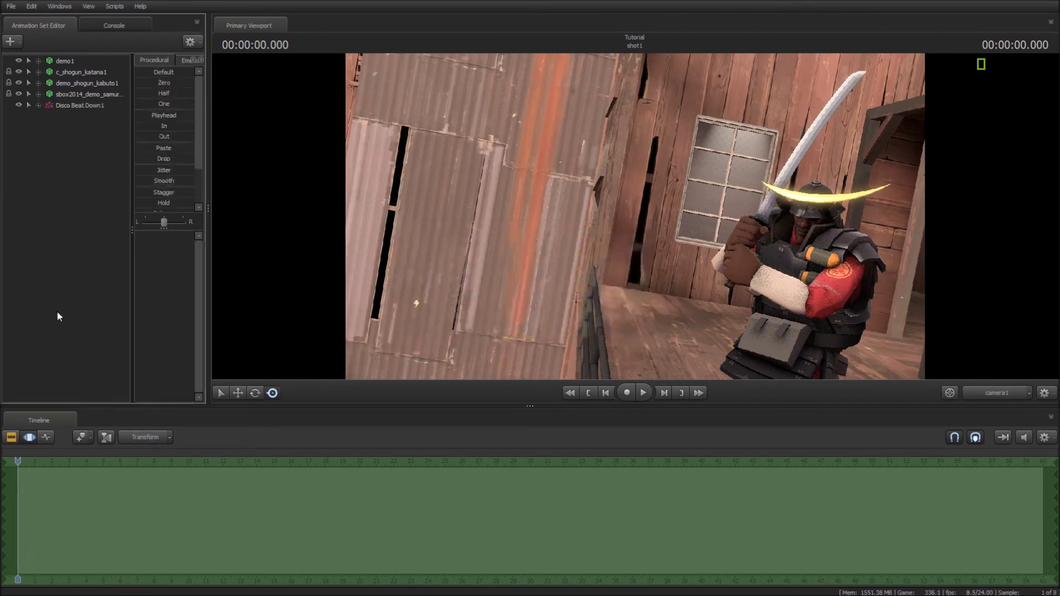
Lock Disco Beat Down1's transform to demo_shogun_kabuto1's bip_head and zero the particle's controls so it snaps to the Demoman's head.
click(38, 82)
click(49, 94)
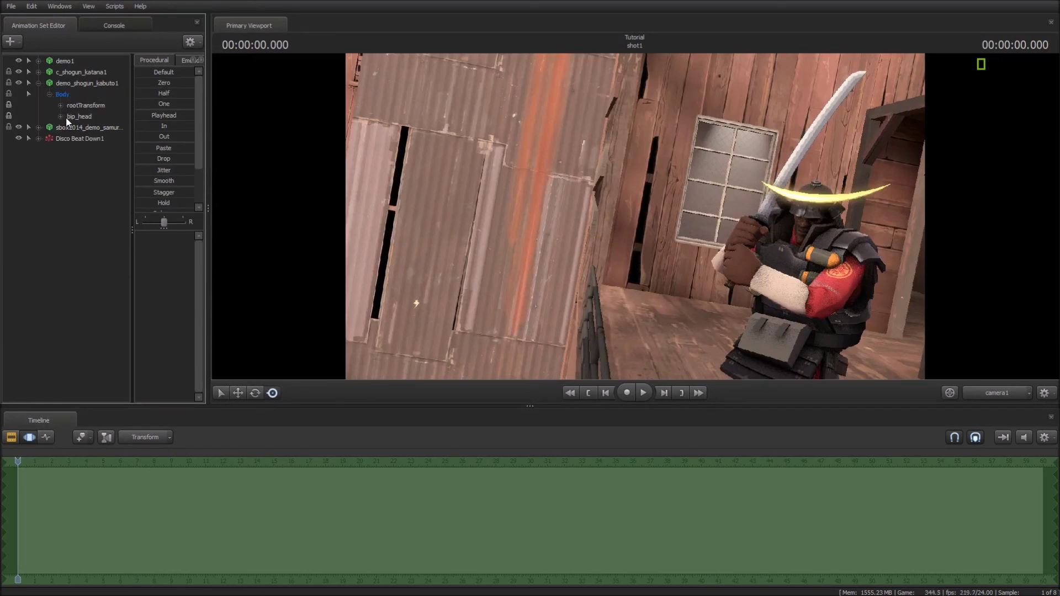
click(39, 138)
click(49, 149)
click(80, 117)
drag(75, 114, 78, 162)
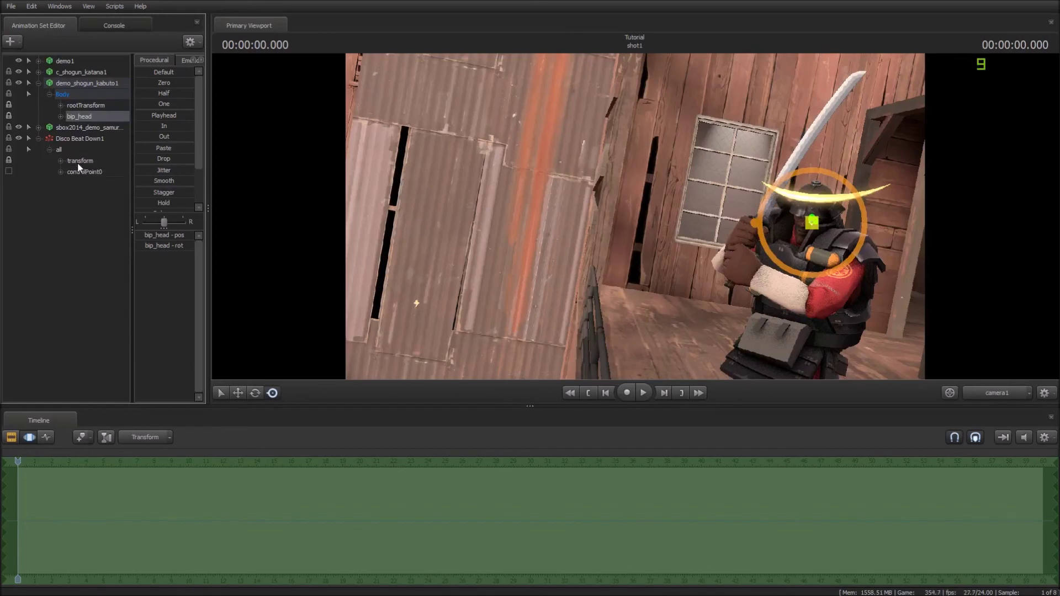
click(59, 139)
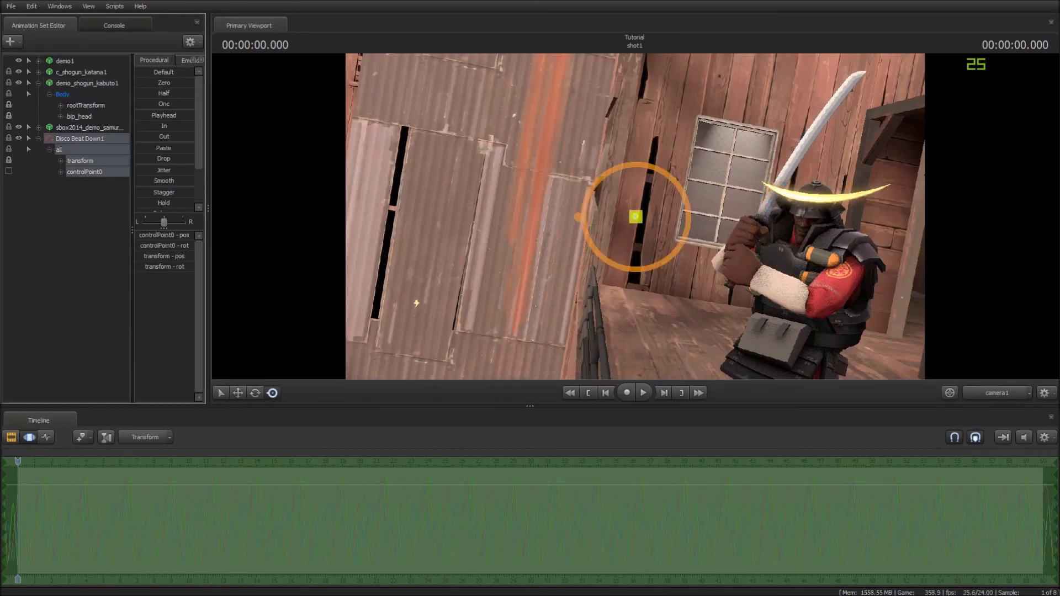
drag(152, 83, 193, 83)
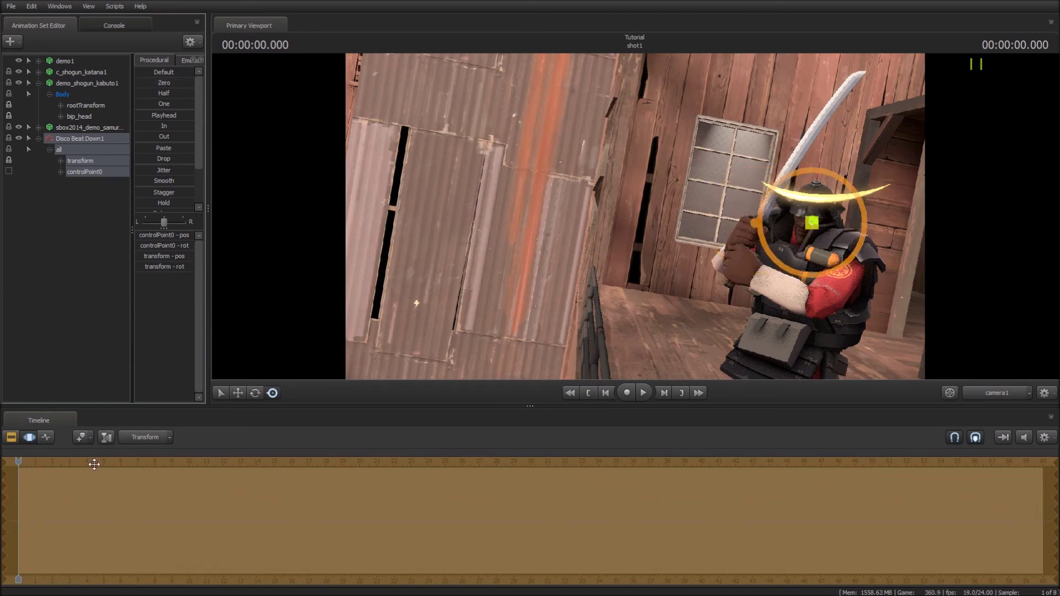
Preview the particle effect by playing the shot from its start, then place the playhead at 00:00:02.375.
drag(18, 462, 20, 461)
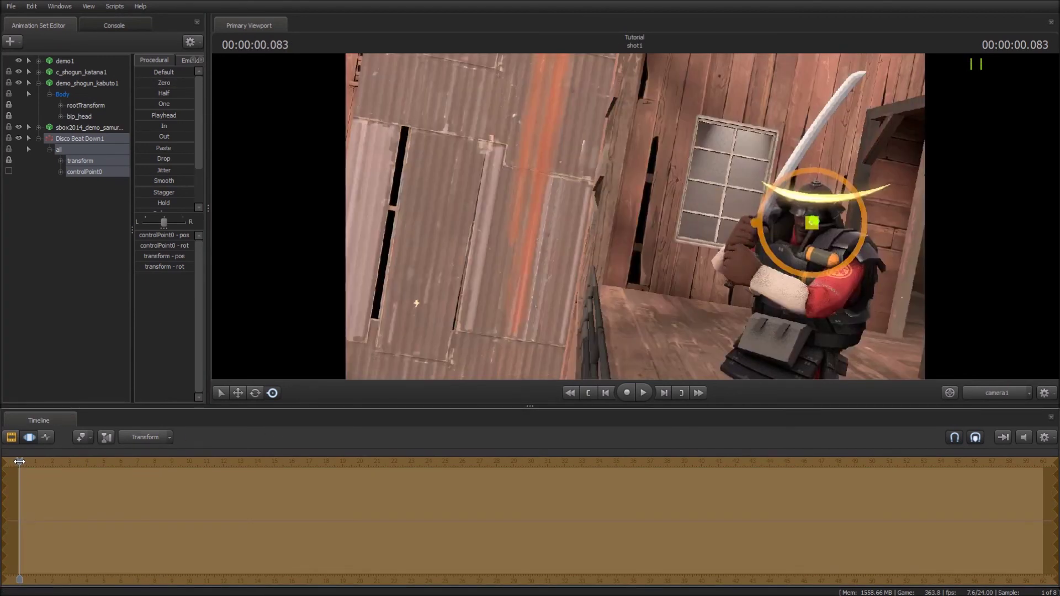
click(643, 393)
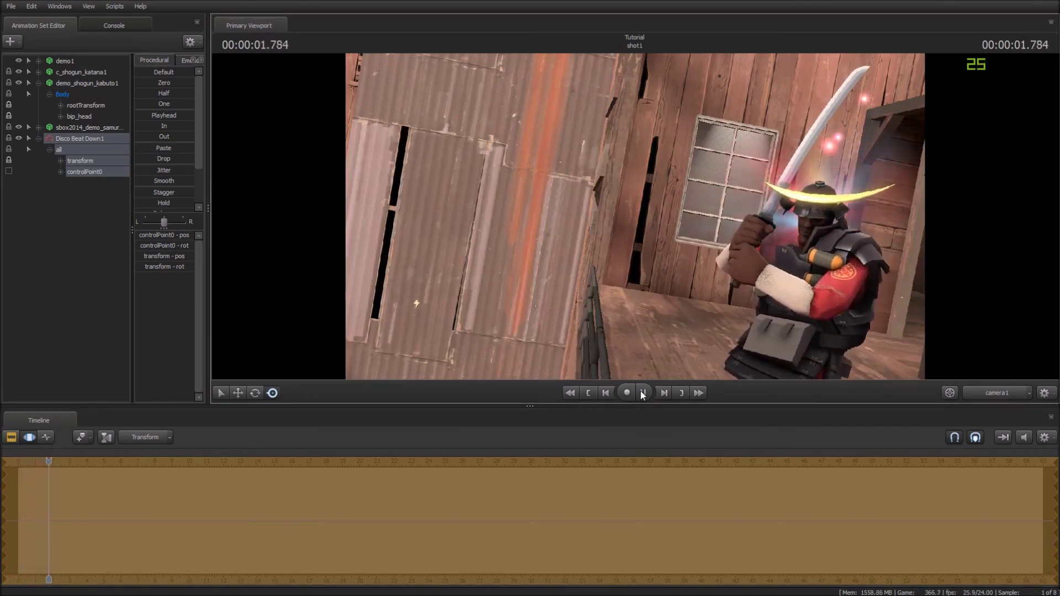
click(643, 394)
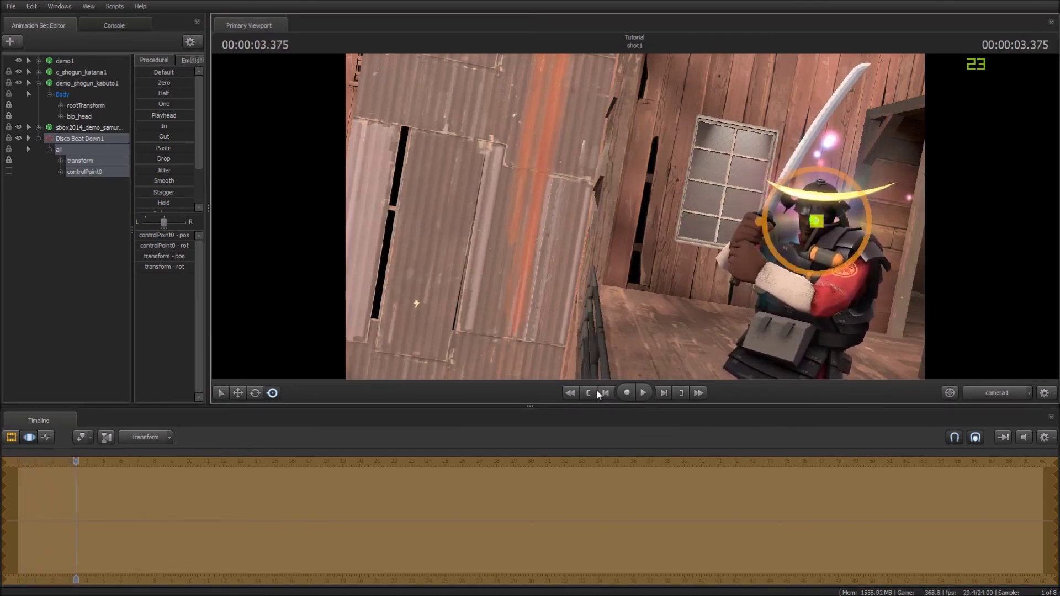
click(591, 394)
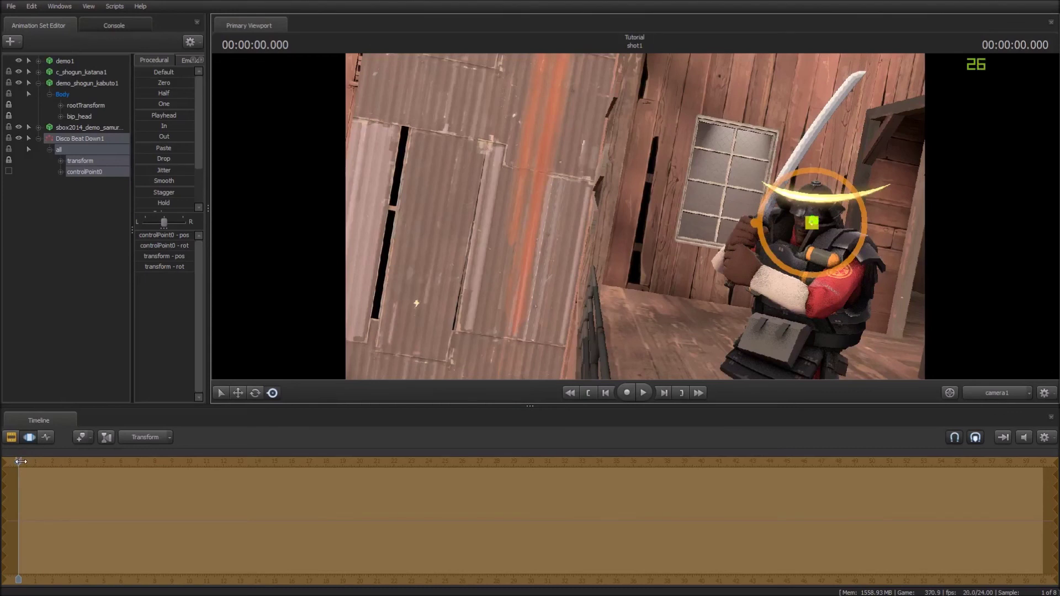
drag(19, 462, 58, 463)
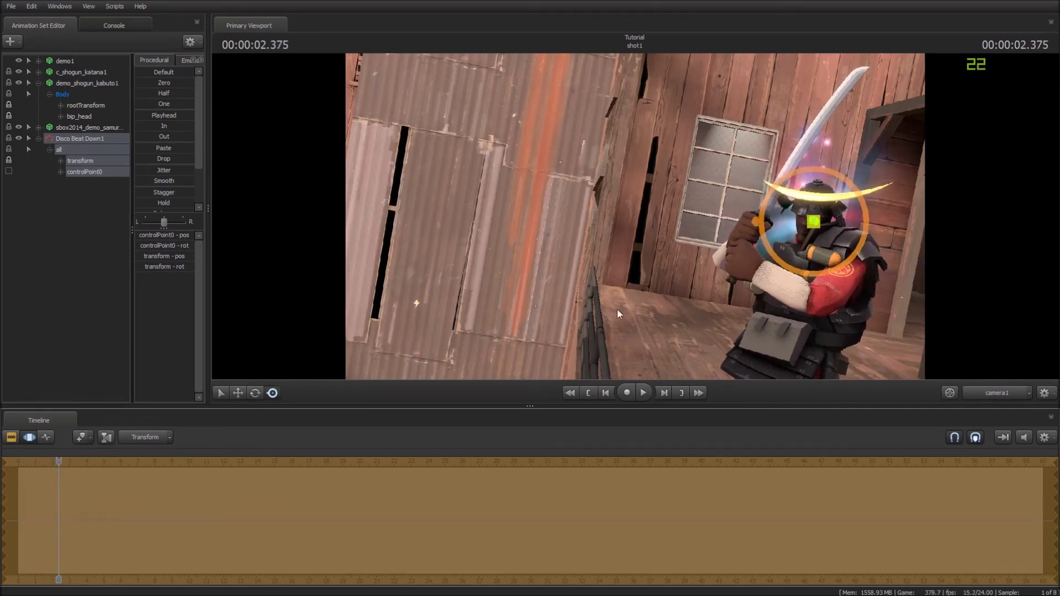
Inspect the Demoman and his particle effect from the work camera, then return to camera1.
click(1030, 393)
click(918, 381)
key(s)
drag(635, 217, 657, 216)
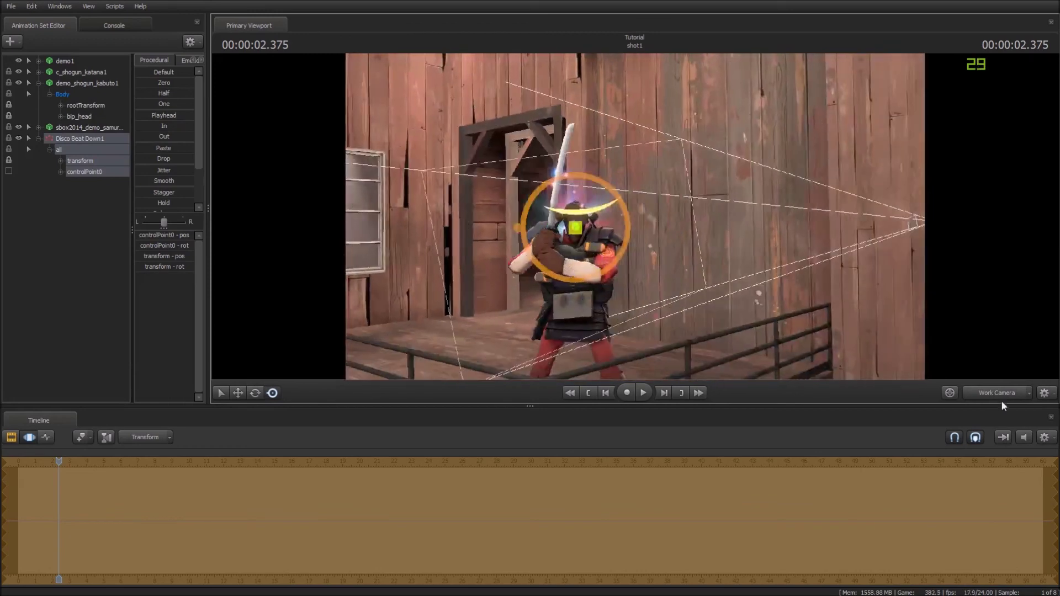
click(989, 396)
Switch the timeline repeatedly between the Clip Editor and Motion Editor to compare how the selected particle's manipulator displays.
click(22, 437)
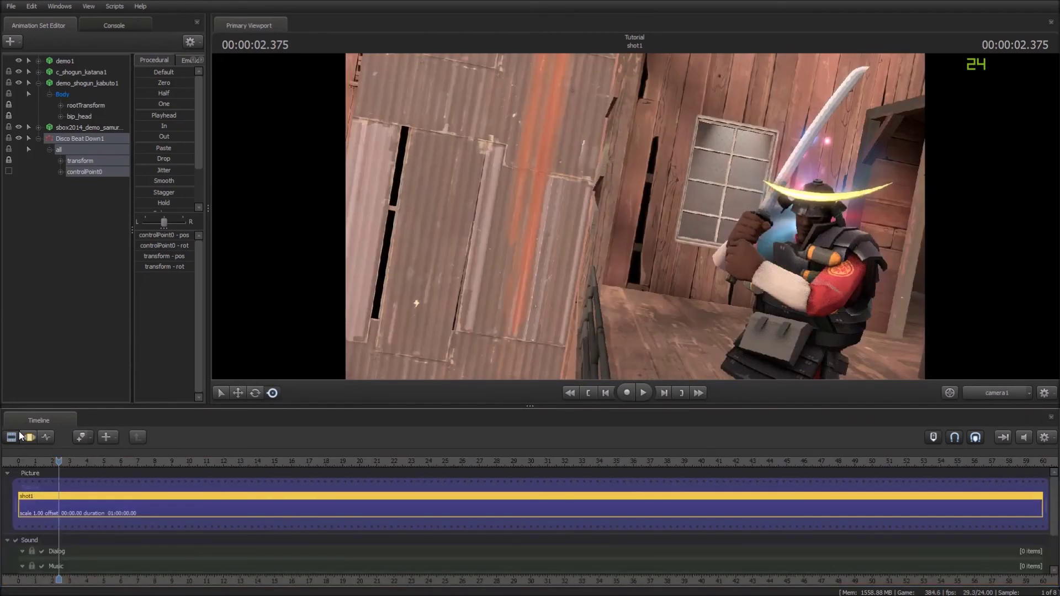
click(30, 438)
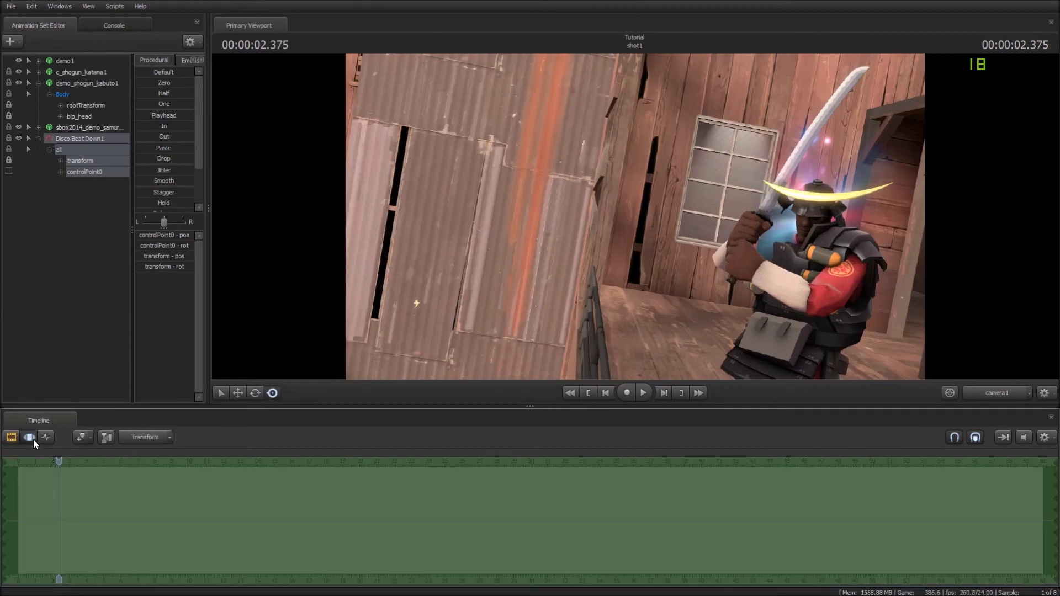
click(10, 437)
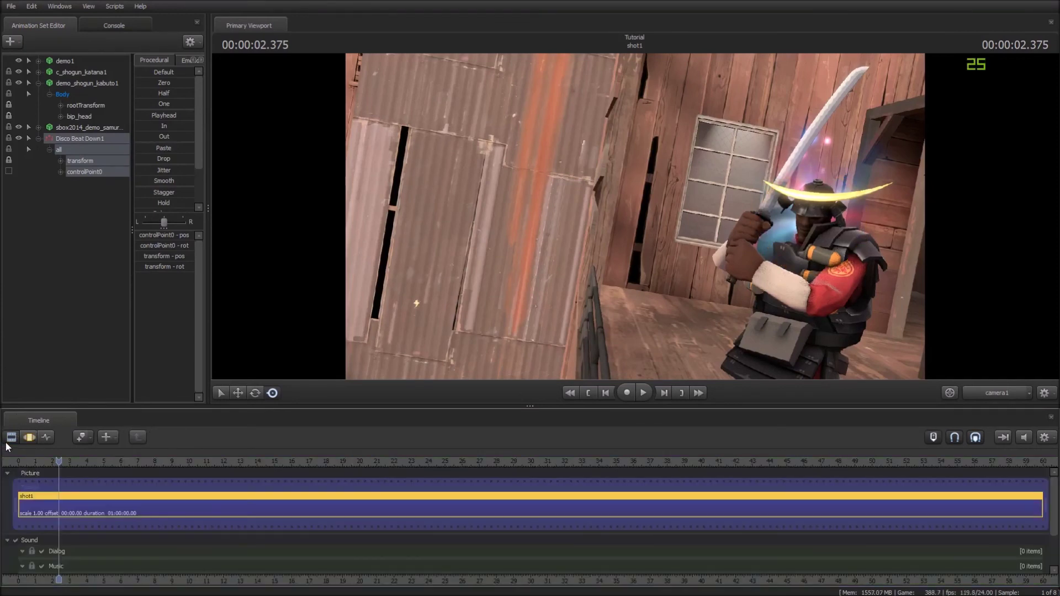
click(25, 436)
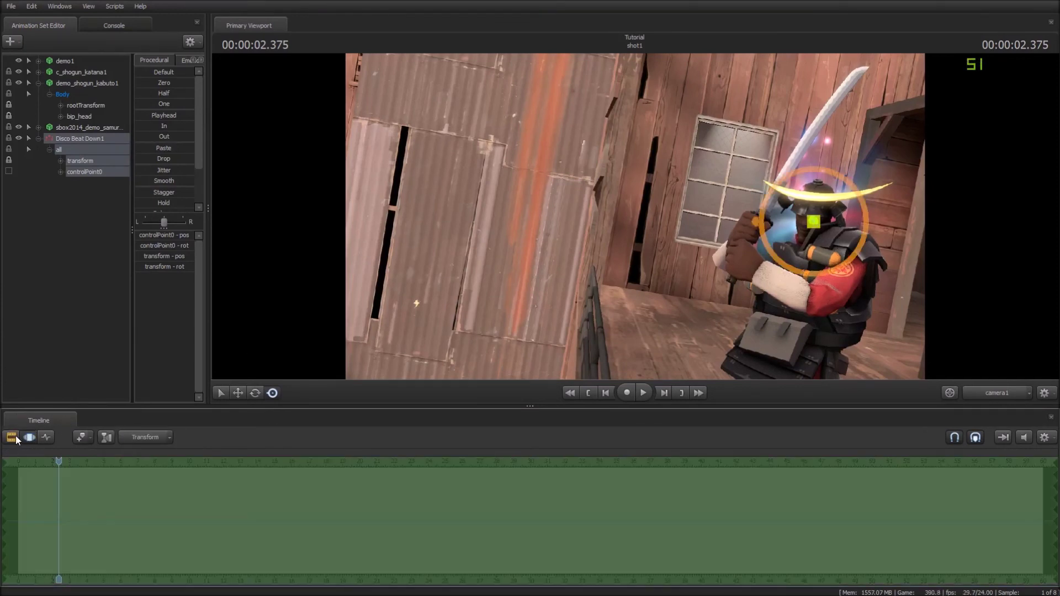
click(25, 436)
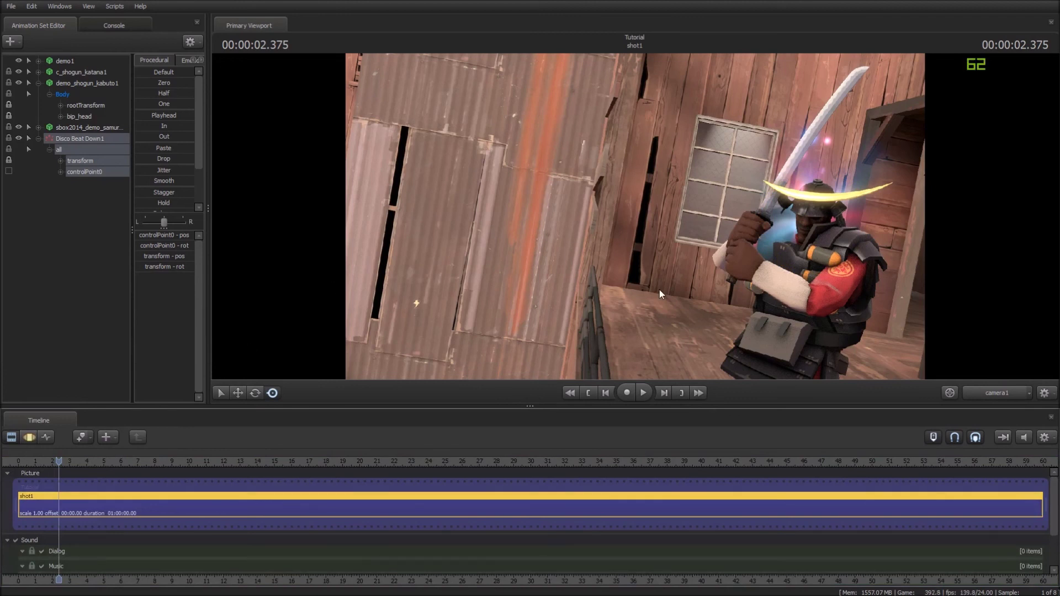
click(25, 440)
click(12, 438)
click(29, 438)
Collapse the expanded demo_shogun_kabuto1 and Disco Beat Down1 animation sets.
click(39, 84)
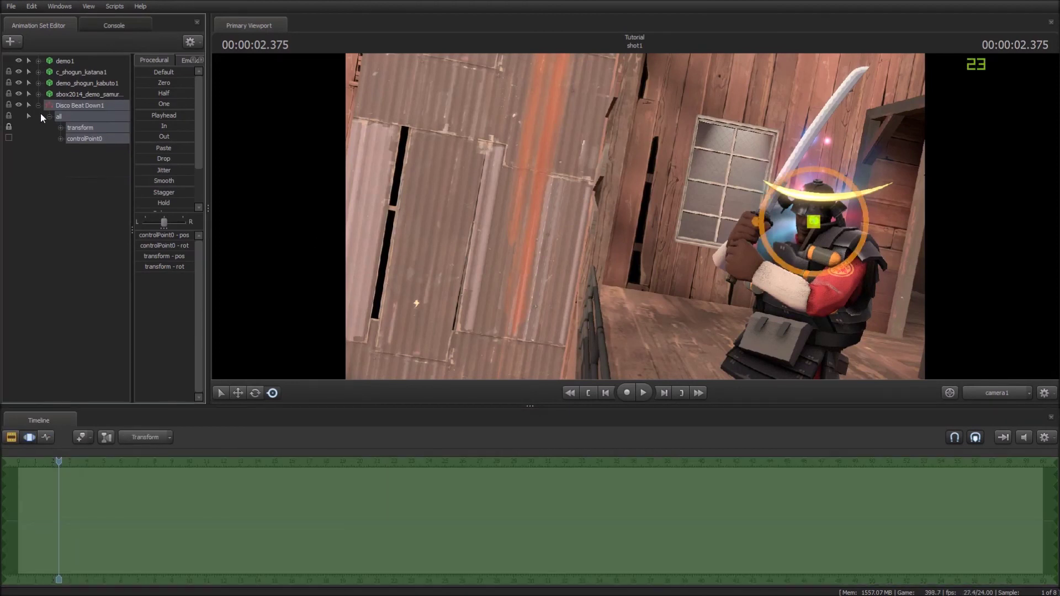
click(39, 94)
click(38, 94)
click(38, 105)
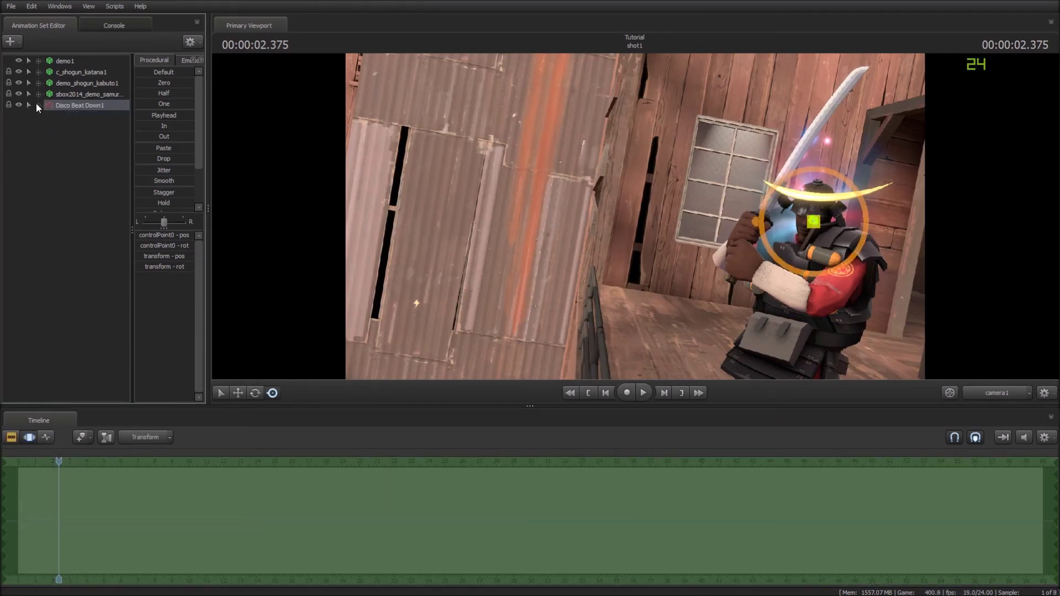
right_click(79, 191)
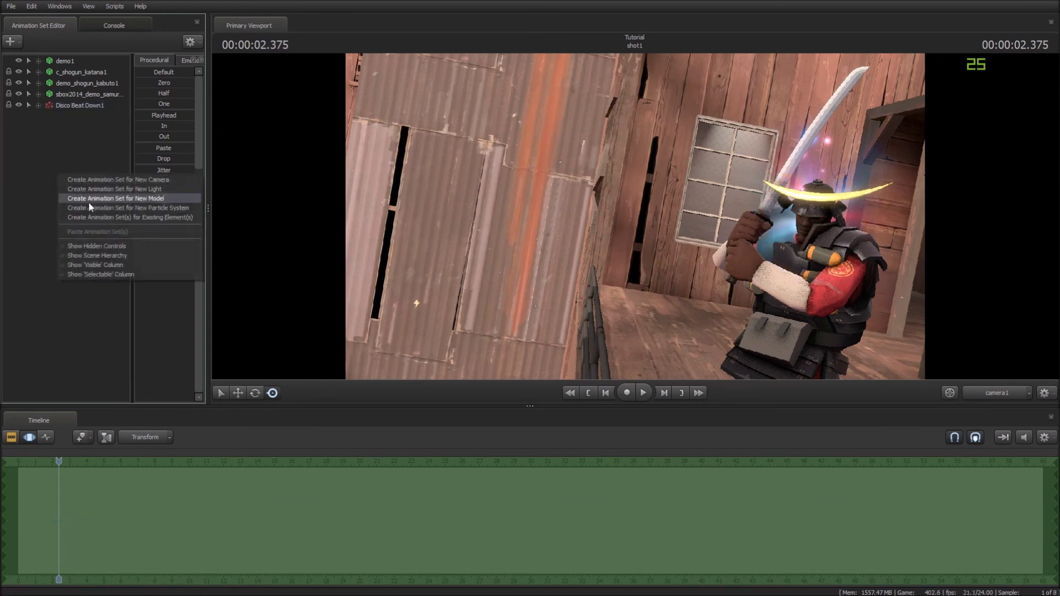
click(90, 203)
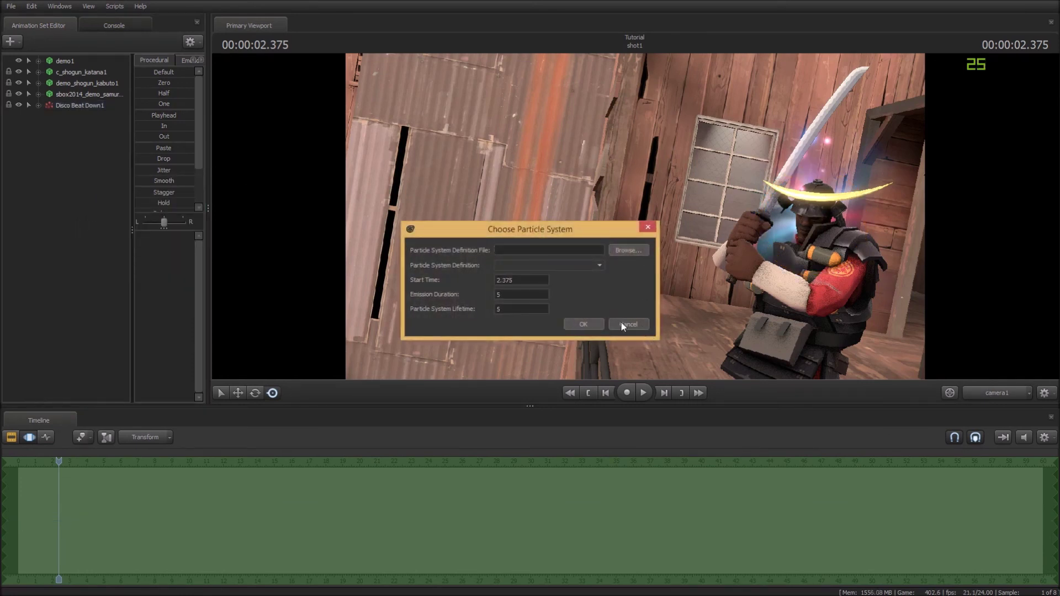
click(623, 324)
Create an animation set for a new light and view it together with the Demoman from the work camera.
right_click(32, 139)
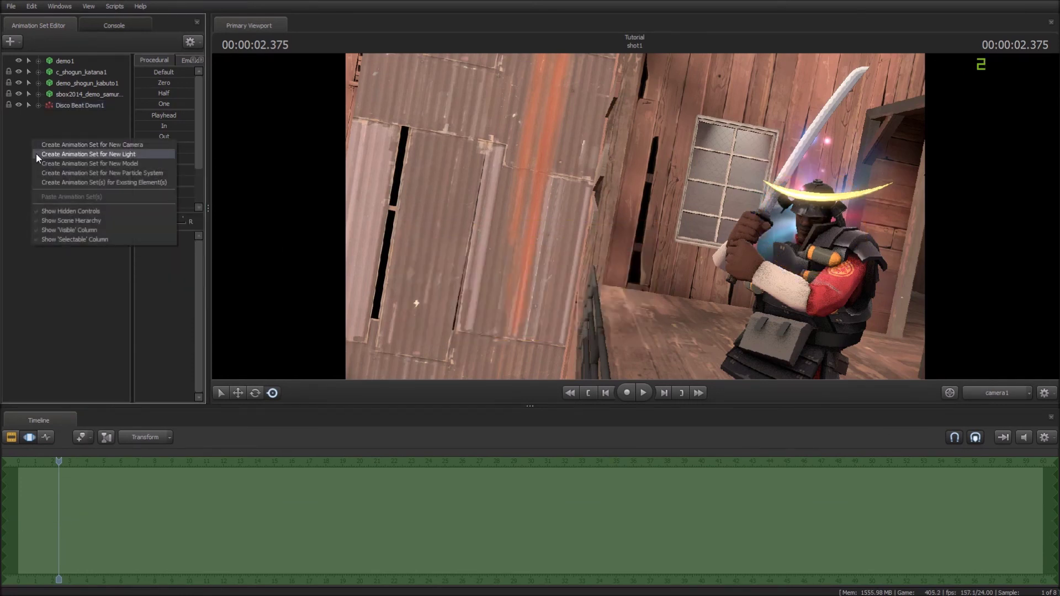
click(36, 155)
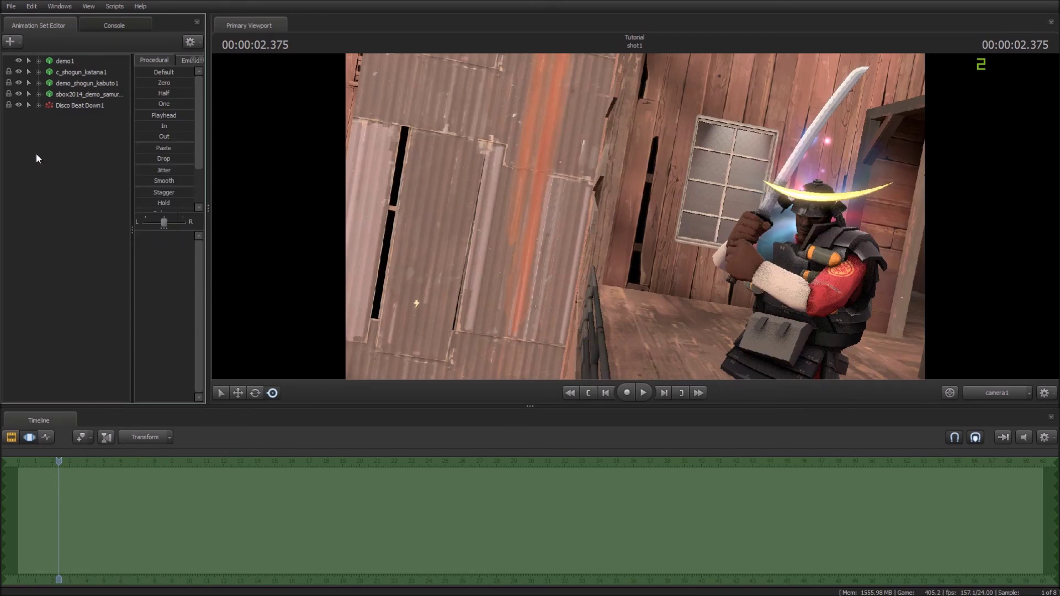
click(1006, 399)
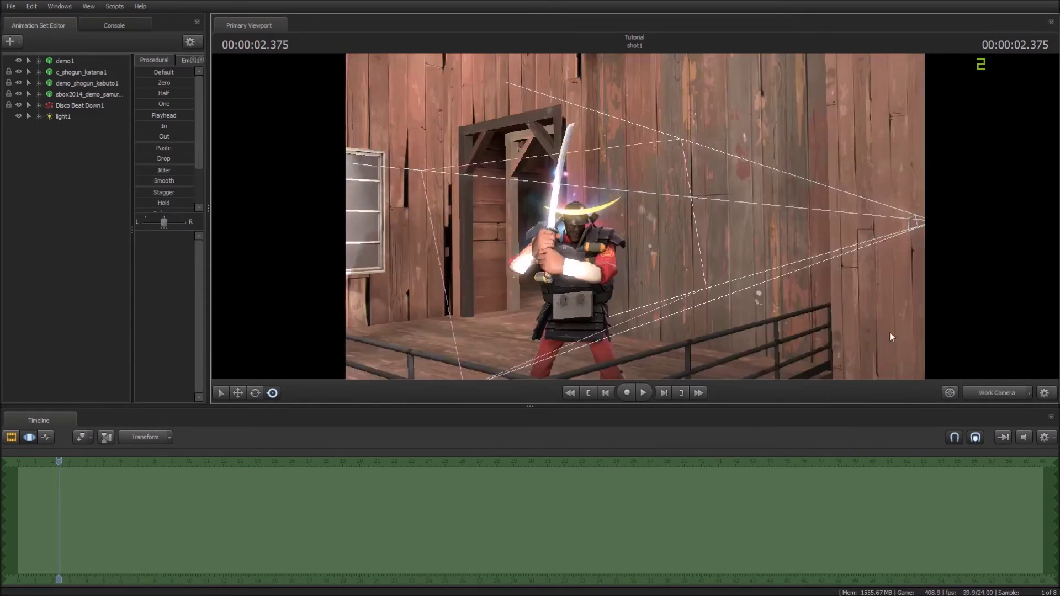
drag(817, 322, 812, 331)
key(s)
key(ctrl)
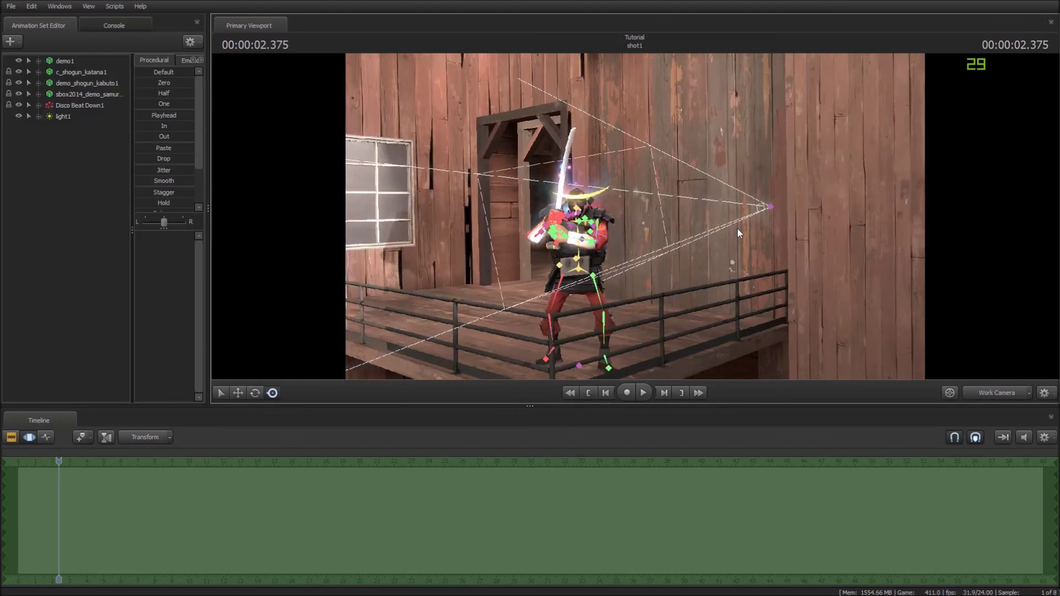
Select the whole light1 animation set and cycle through its move, rotate and screen manipulators.
click(771, 209)
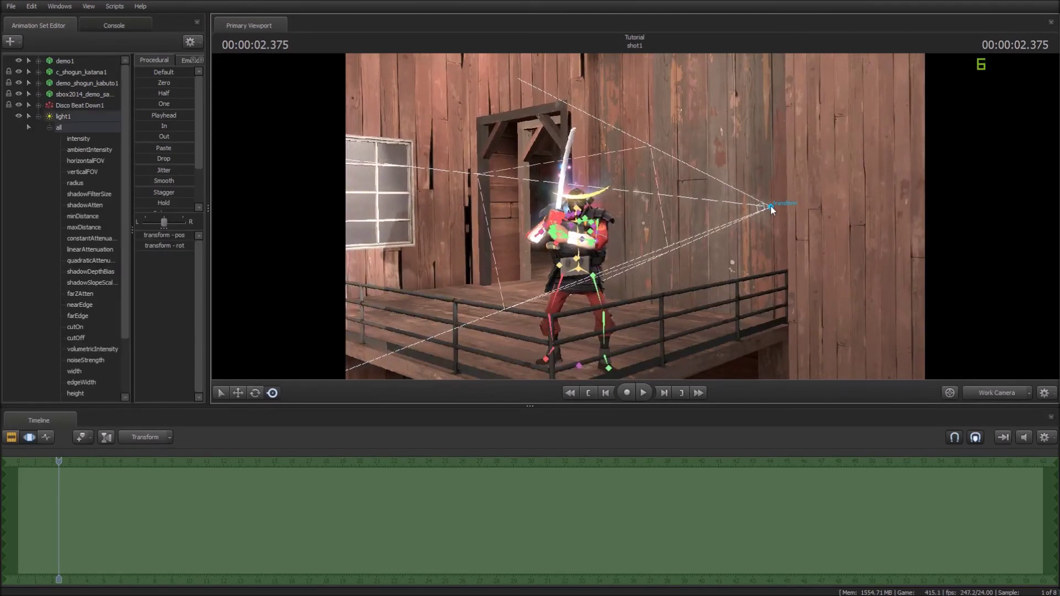
ctrl+click(65, 120)
click(38, 116)
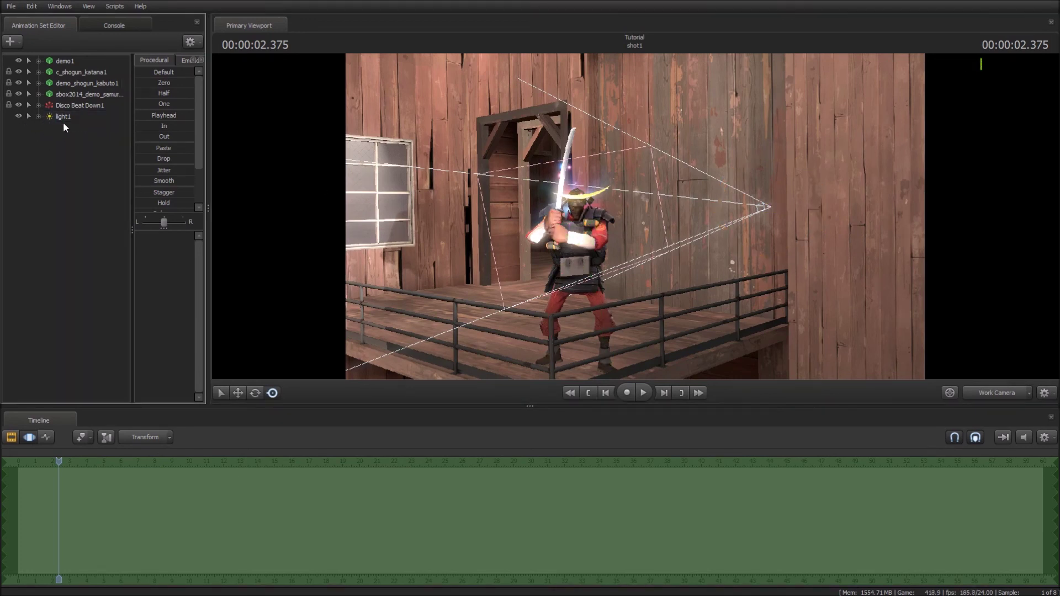
click(62, 117)
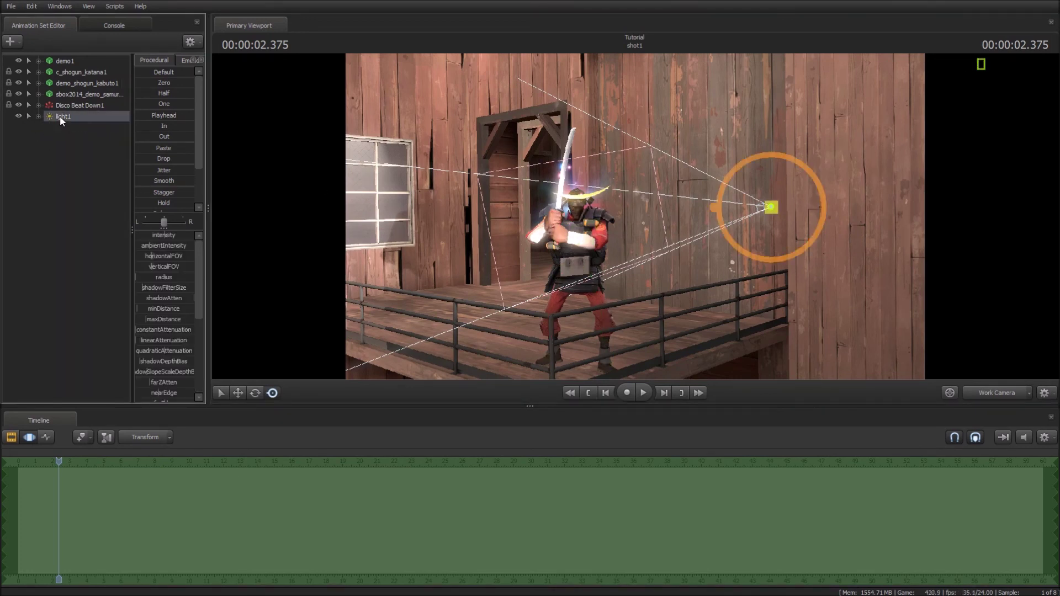
key(w)
key(e)
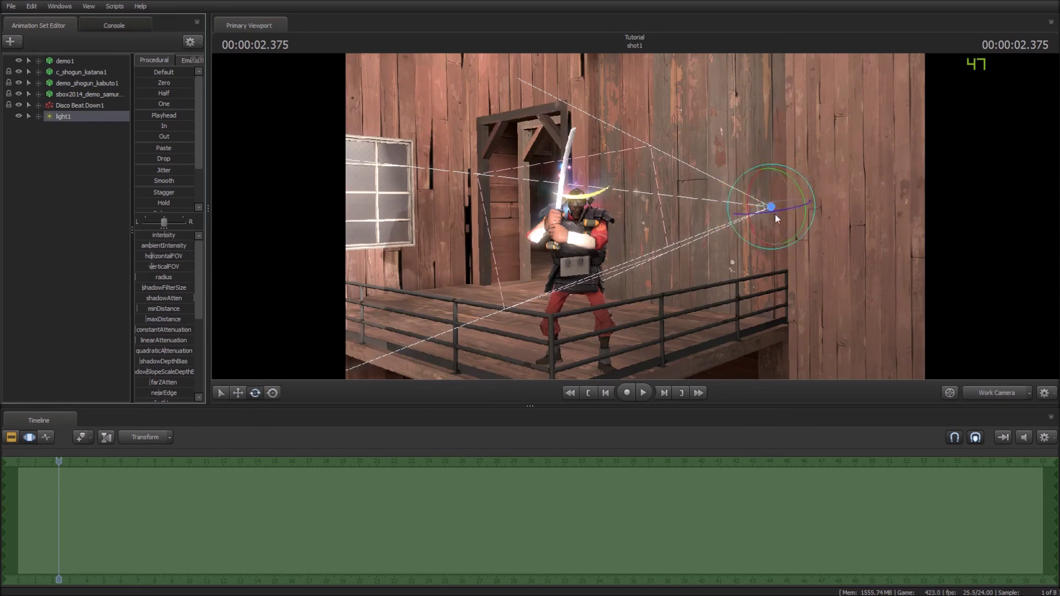
key(r)
Move light1 away from the balcony railing towards the corrugated metal wall and rotate it to shine on the Demoman.
drag(871, 335, 762, 337)
key(w)
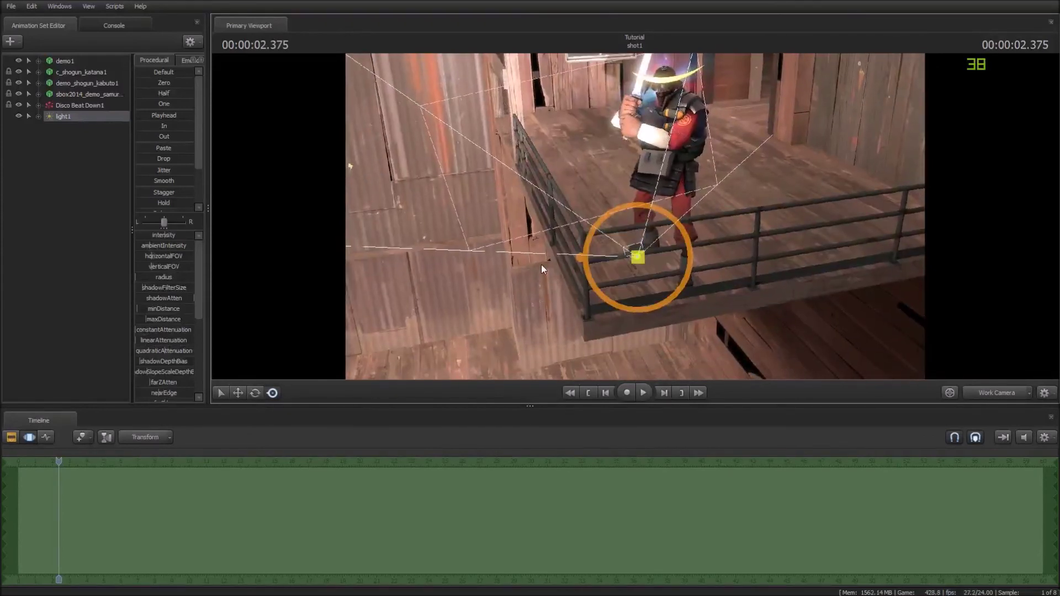
click(238, 393)
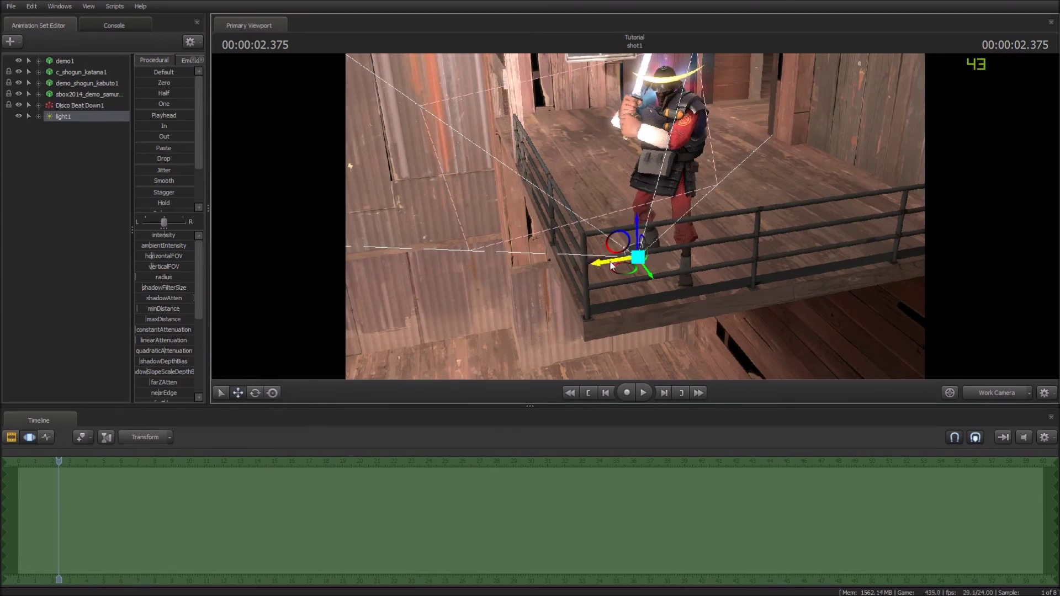
drag(607, 260, 396, 283)
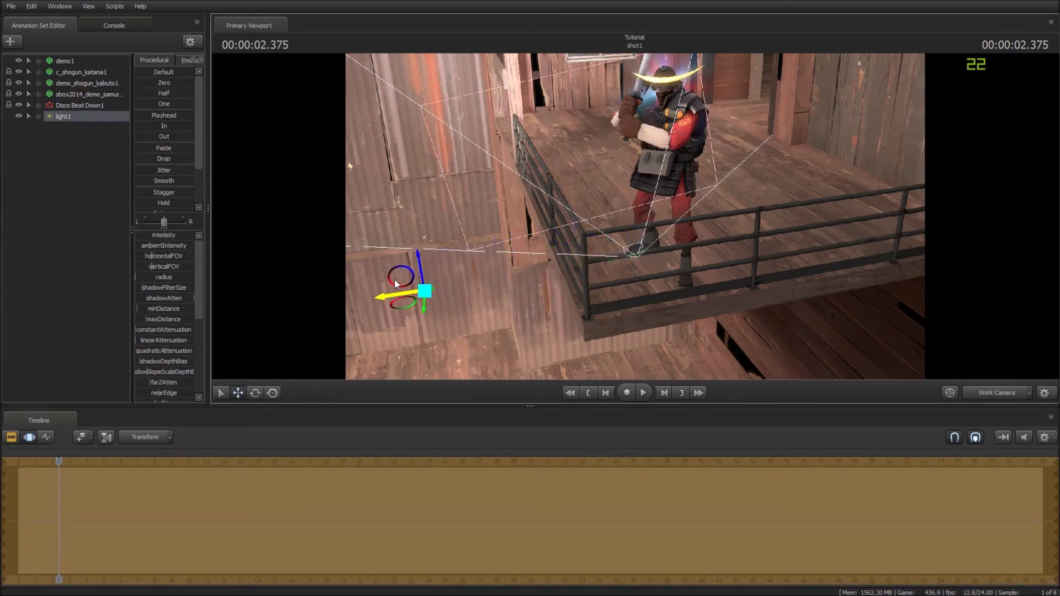
click(255, 393)
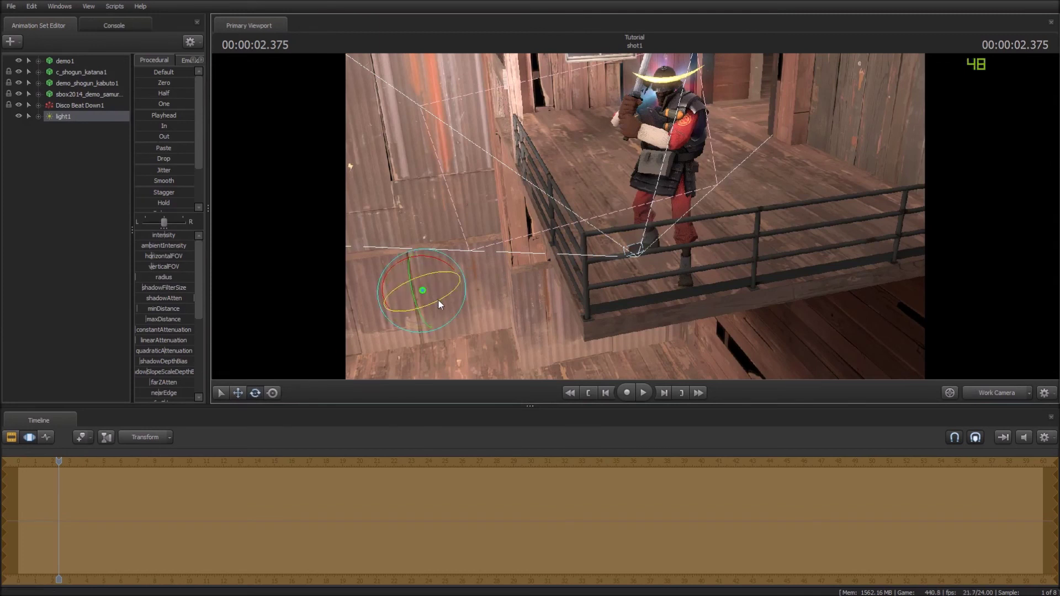
drag(432, 304, 418, 311)
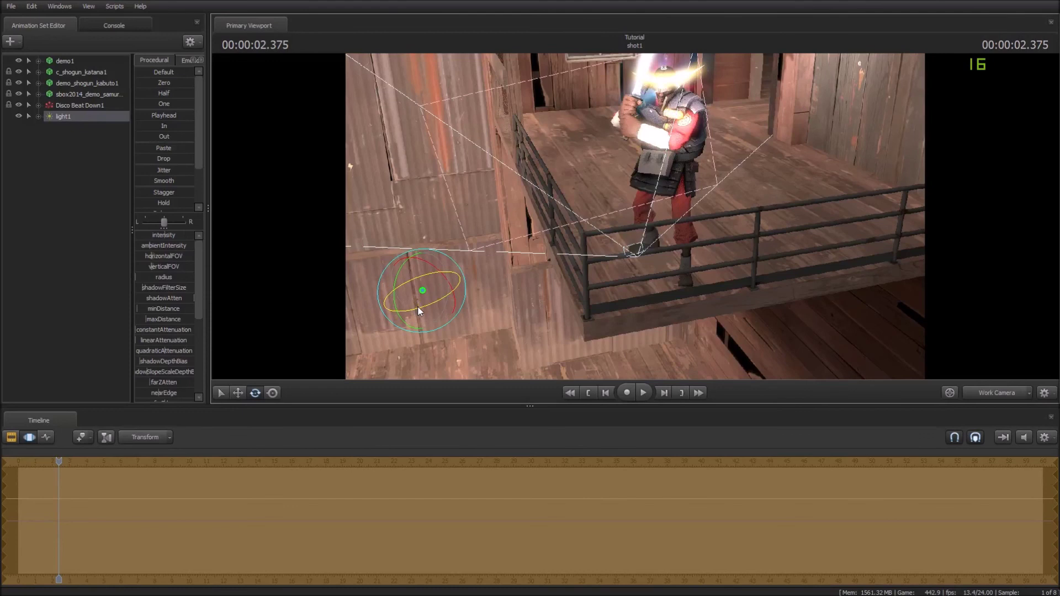
Return to camera1, lower light1's intensity and reduce its color_red to the minimum for a cyan tint.
click(996, 395)
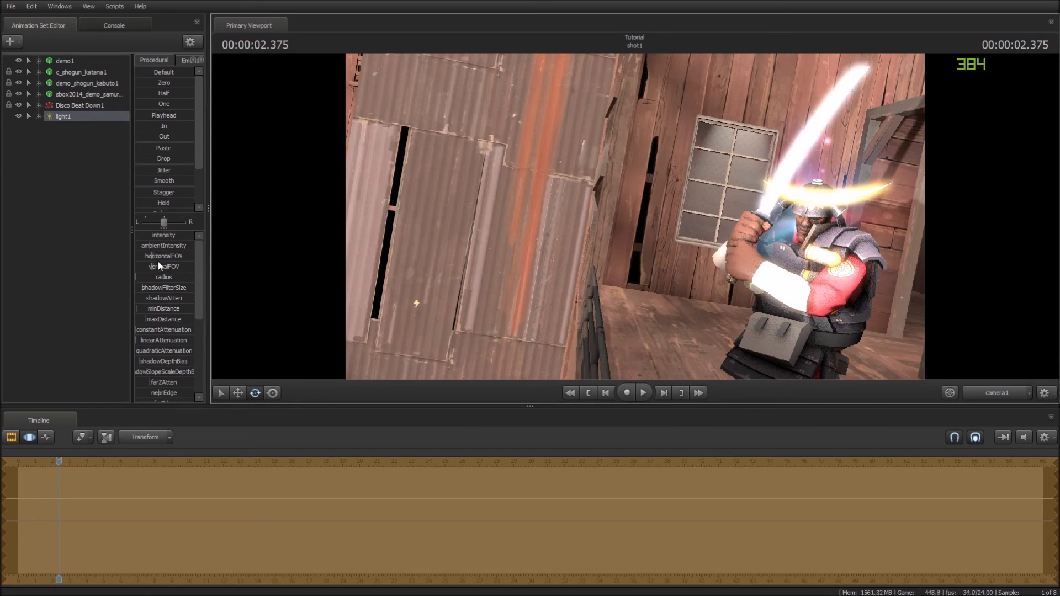
mouse_move(164, 236)
mouse_down()
mouse_move(156, 235)
mouse_move(189, 236)
mouse_move(146, 236)
mouse_up()
scroll(145, 361, down, 3)
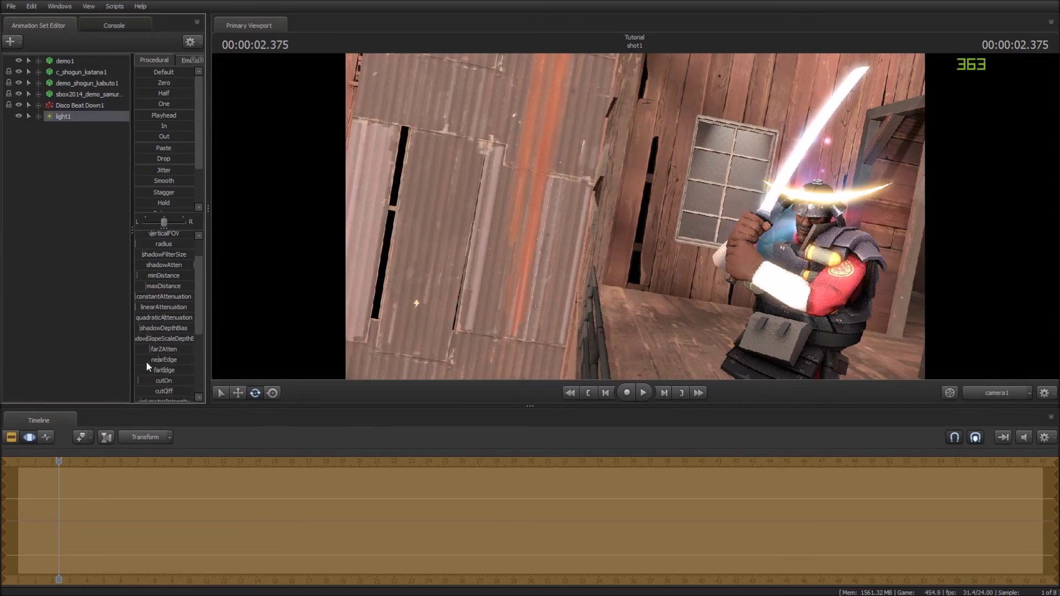
scroll(165, 370, down, 1)
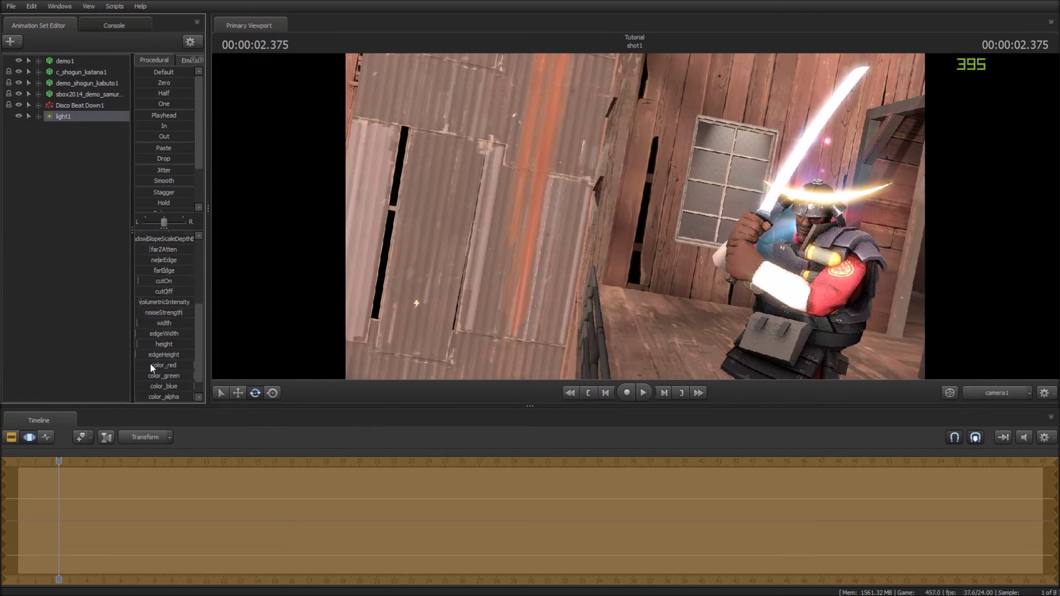
drag(164, 365, 113, 373)
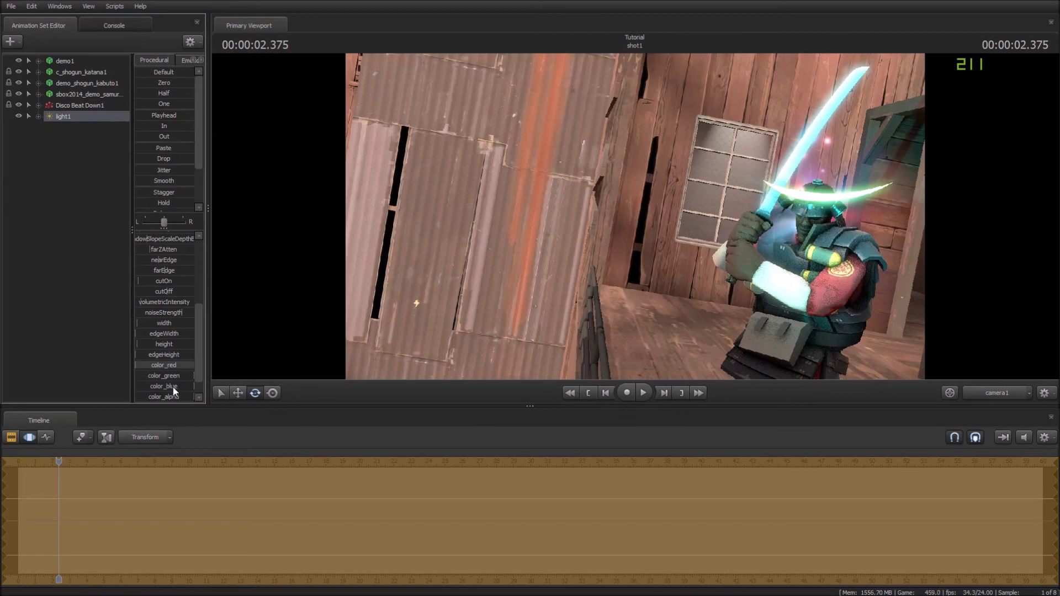
Test light1 with color_blue and color_green at minimum, restore both to maximum, and lower its intensity further.
drag(174, 387, 73, 375)
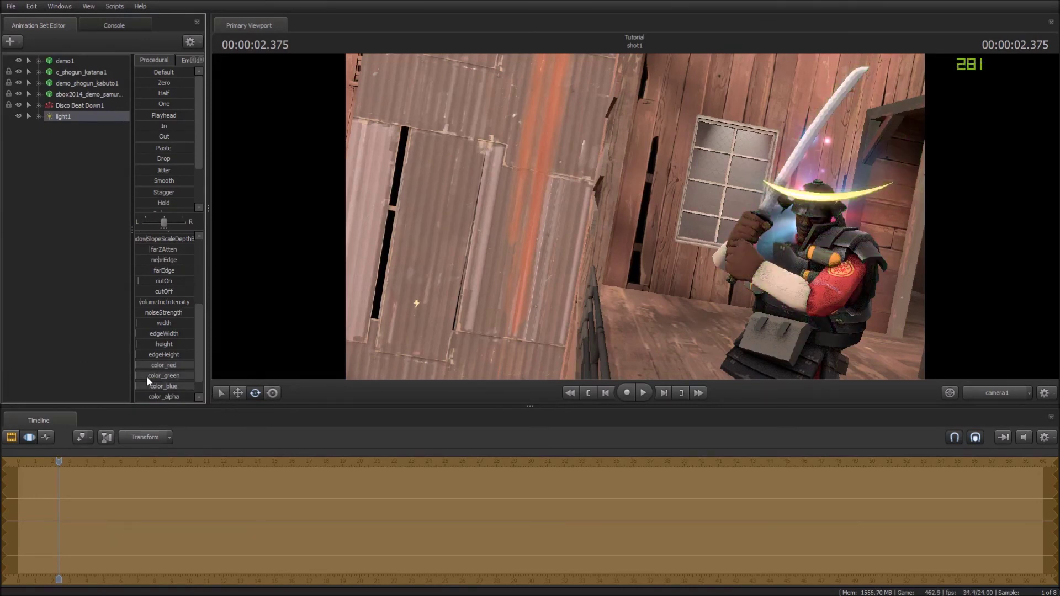
drag(147, 376, 377, 391)
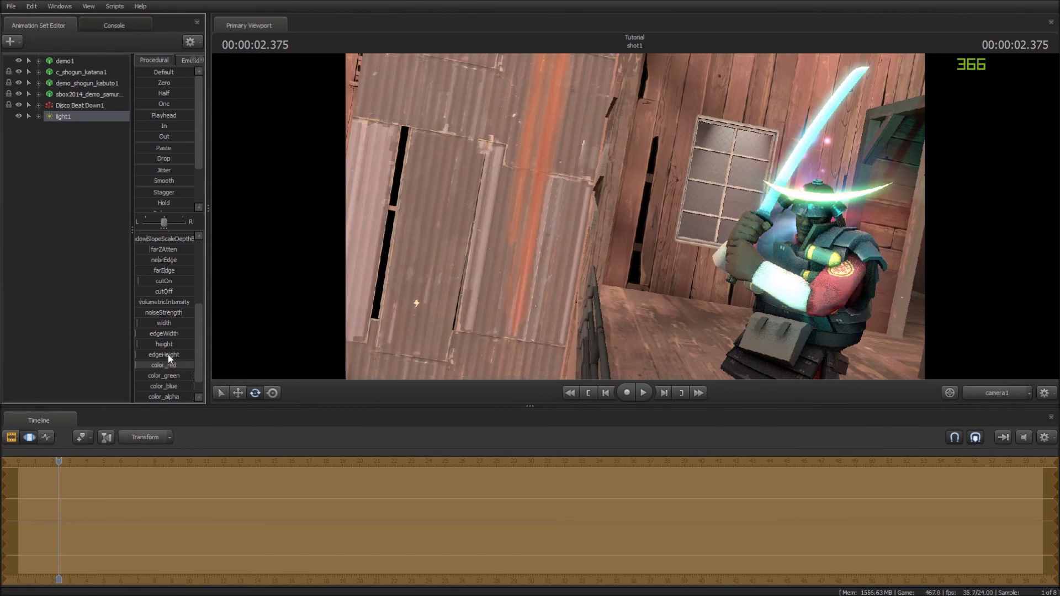
scroll(168, 354, up, 4)
drag(166, 236, 155, 236)
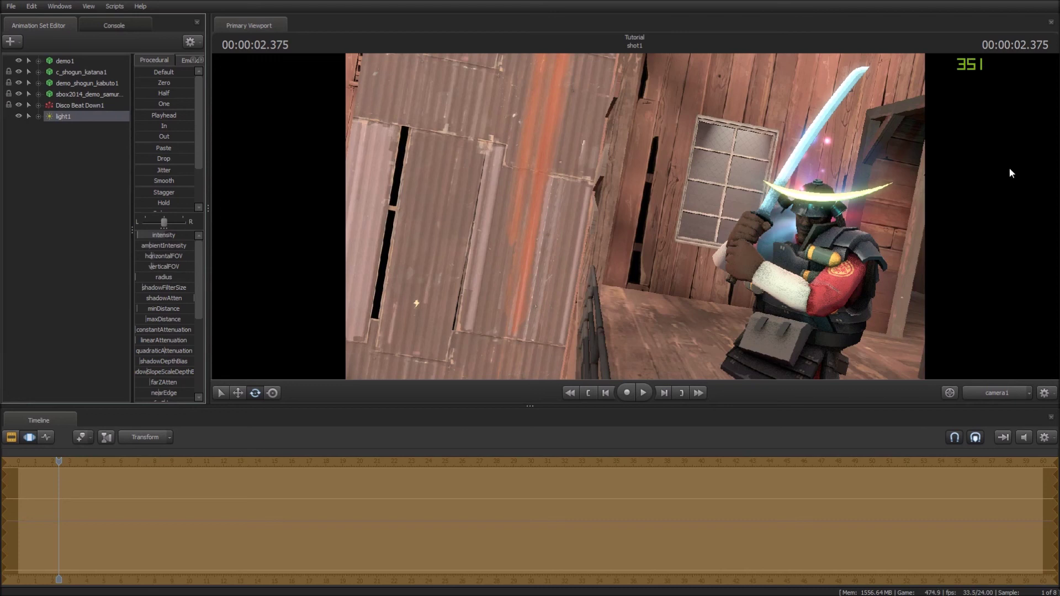
Create an animation set for the new model props_2fort\coffeemachine.mdl, placing it from the work camera near the Demoman.
click(25, 436)
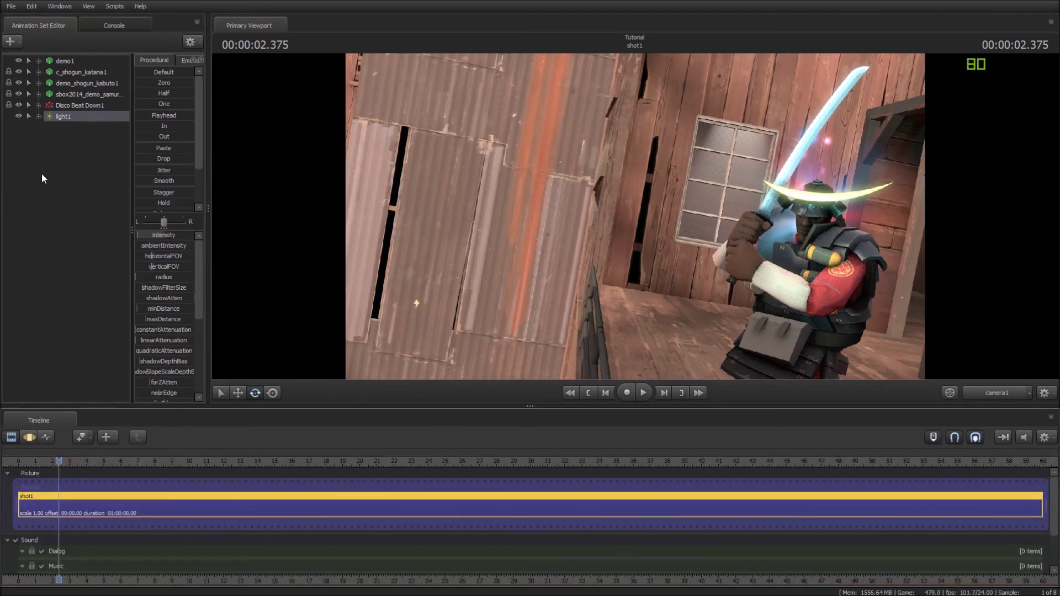
right_click(59, 150)
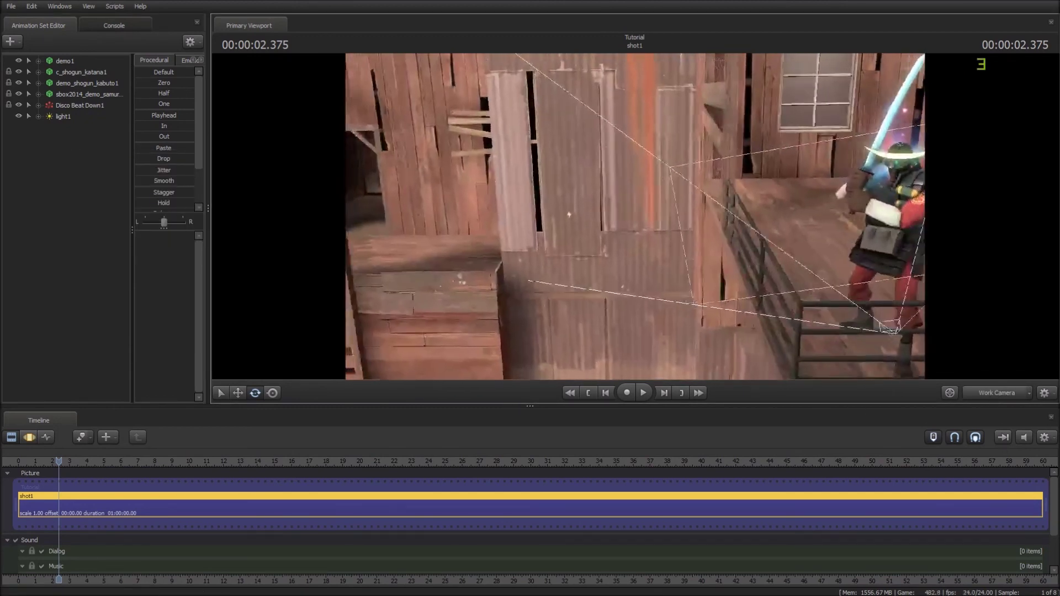
drag(635, 217, 696, 217)
right_click(109, 206)
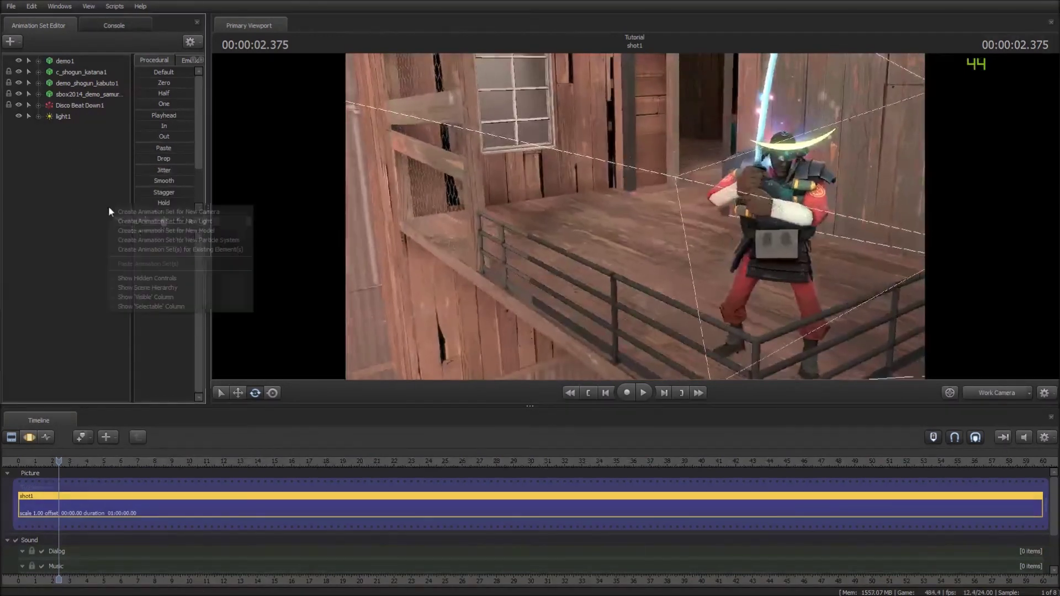
click(141, 231)
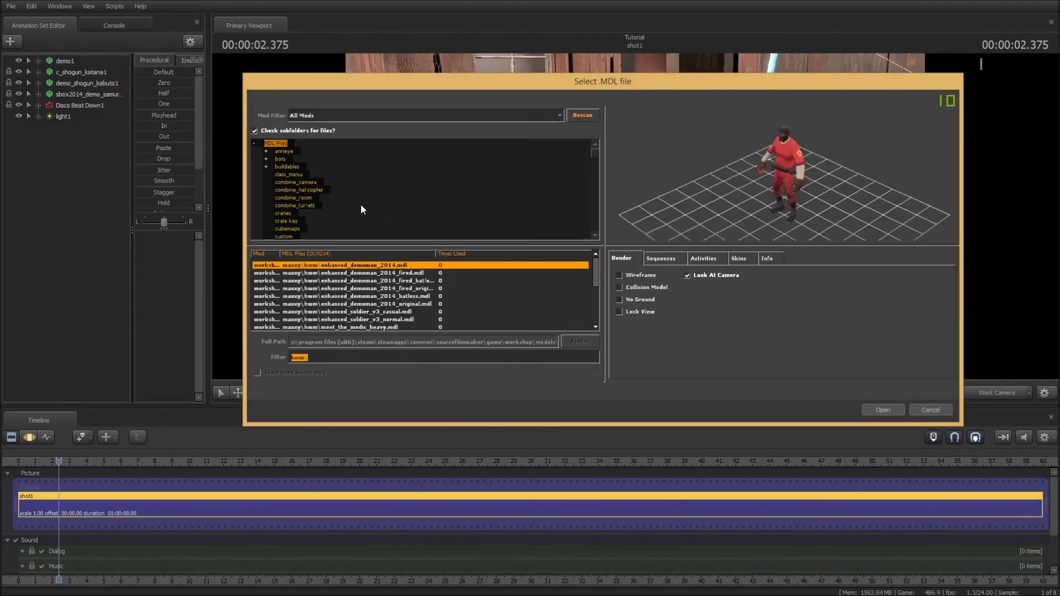
key(BackSpace)
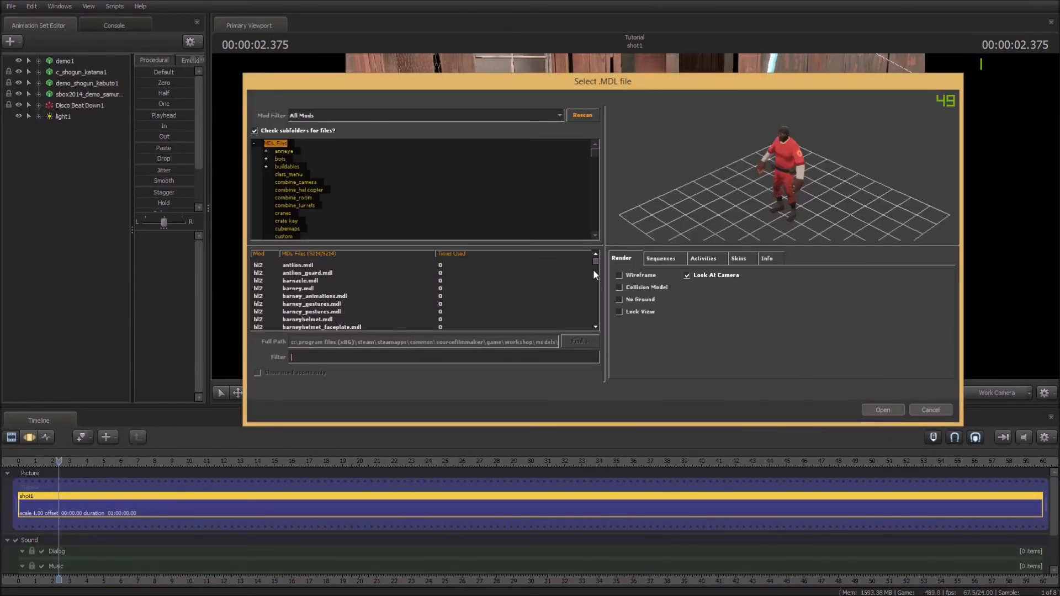
drag(595, 266, 595, 284)
click(321, 289)
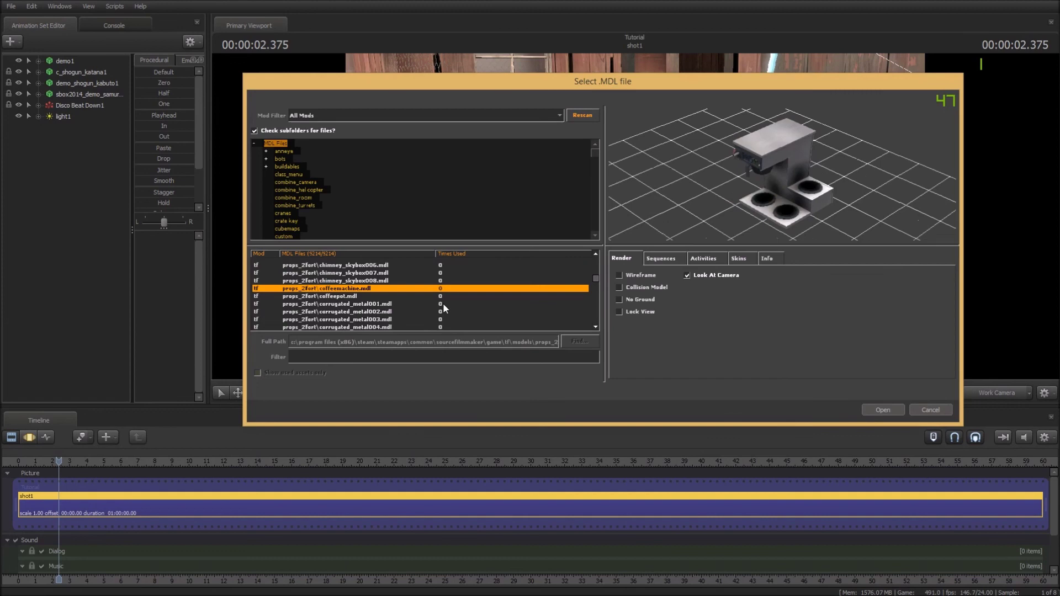
click(883, 410)
Select coffeemachine1's static_prop in the Motion Editor and move it onto the balcony beside the Demoman, fine-tuning its position from camera1.
drag(812, 310, 867, 298)
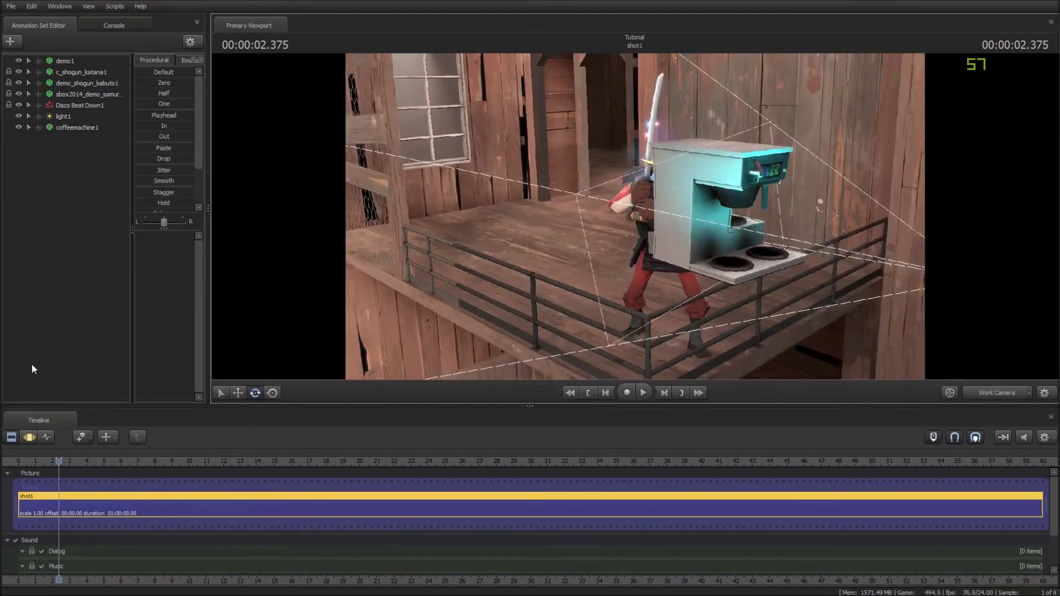
click(30, 437)
click(740, 288)
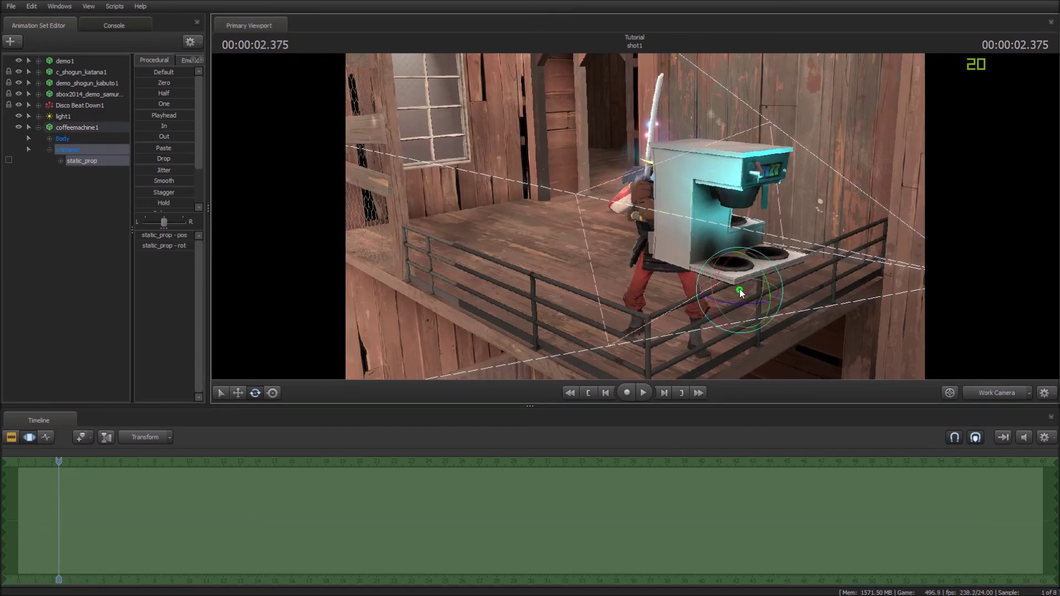
drag(739, 290, 492, 260)
click(1002, 394)
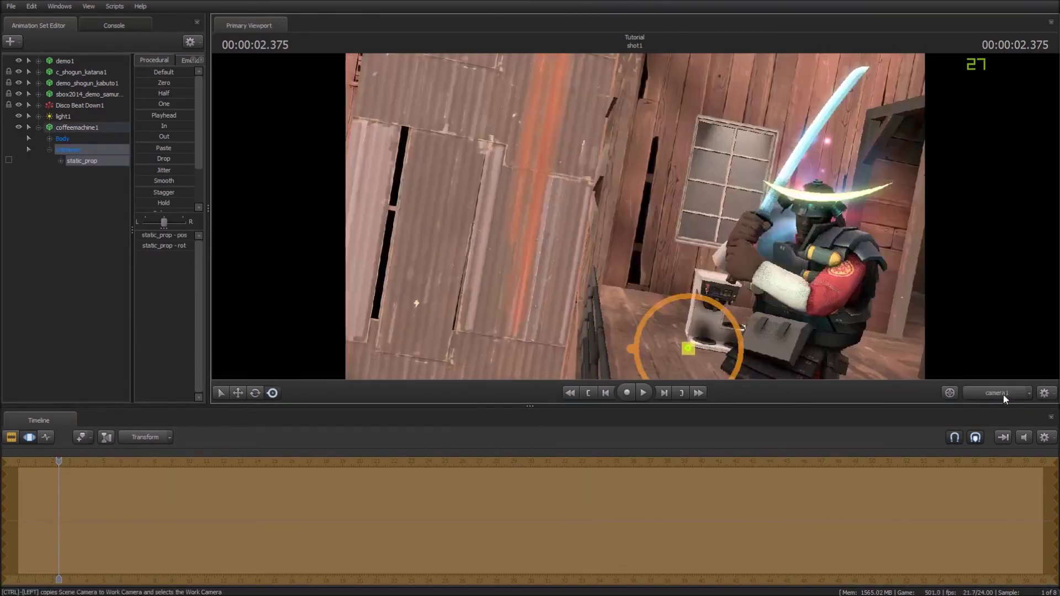
drag(688, 348, 628, 332)
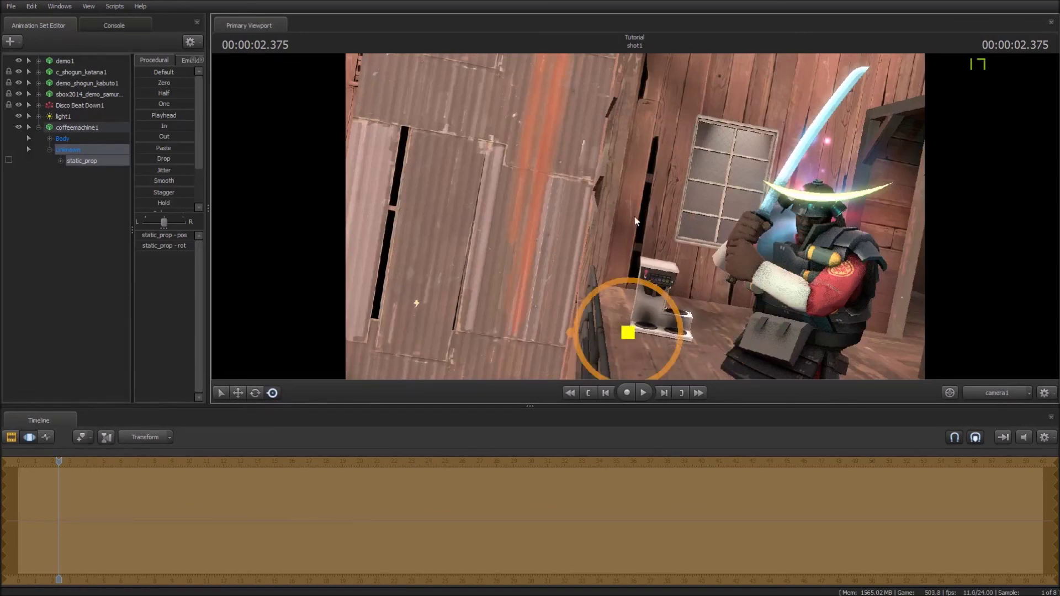
Delete the coffeemachine1 animation set from the shot.
right_click(56, 127)
click(64, 148)
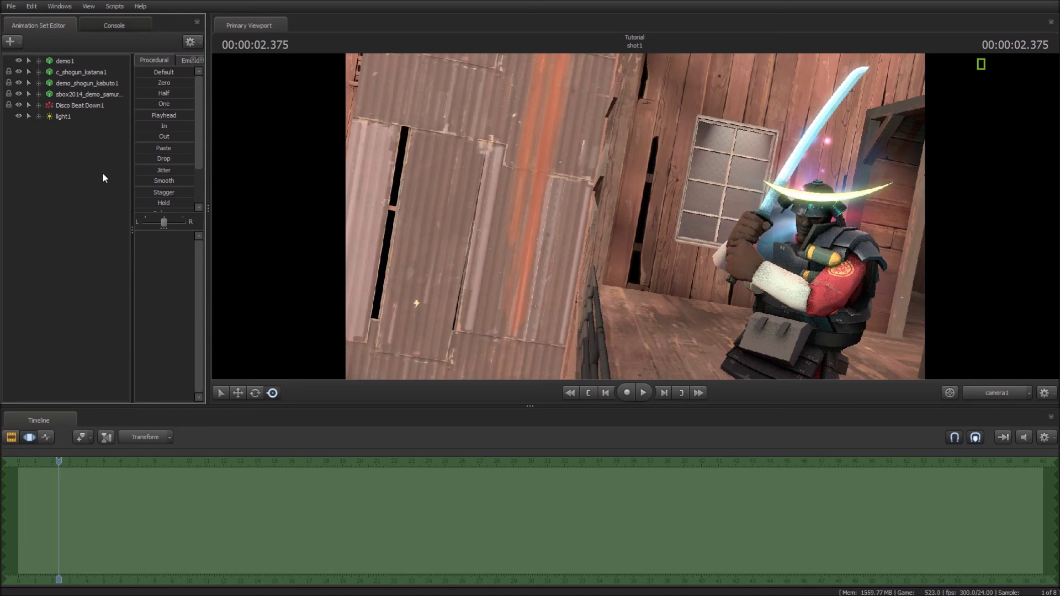
Set up a poster export of the current frame in JPEG format and browse the output file locations without changing the path.
click(11, 6)
mouse_move(44, 117)
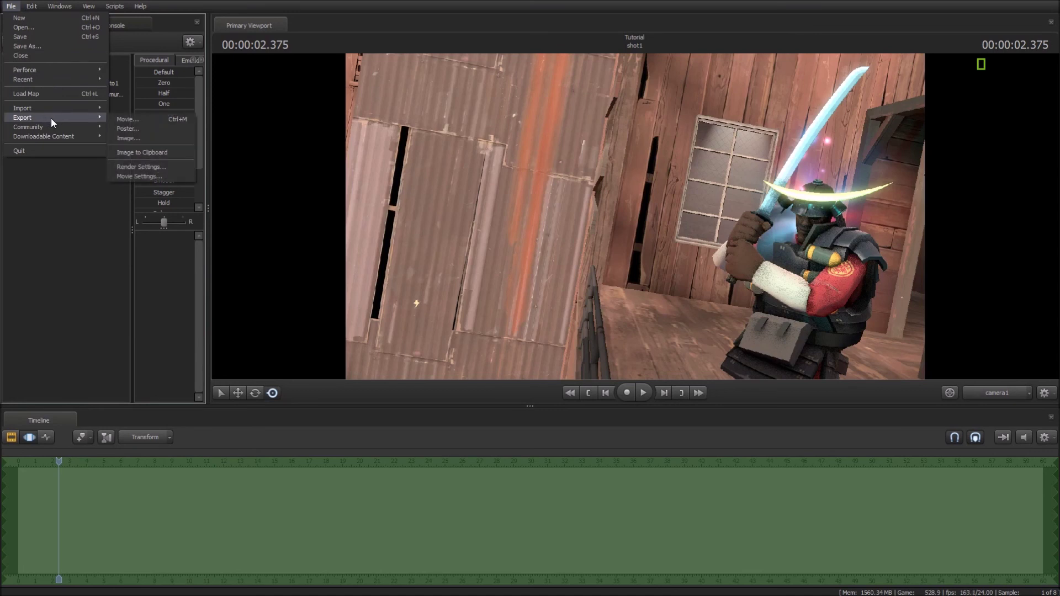
click(135, 129)
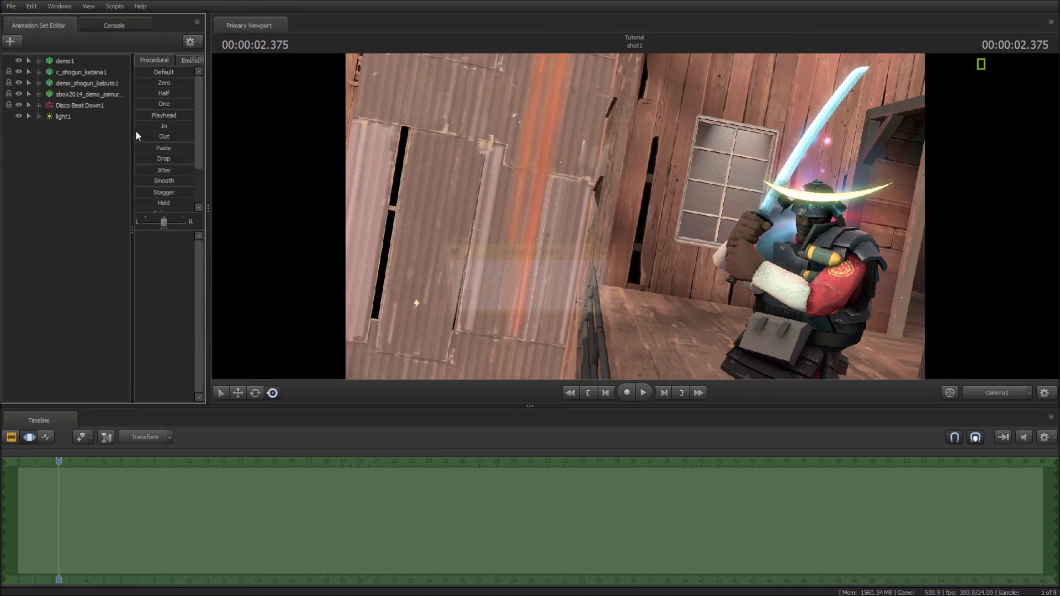
click(474, 301)
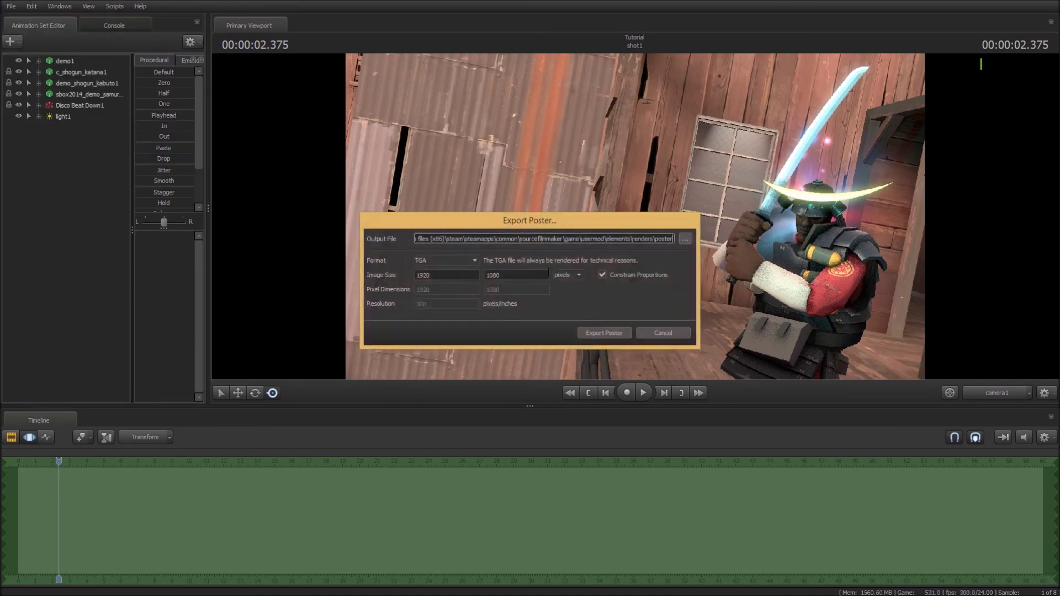
click(438, 260)
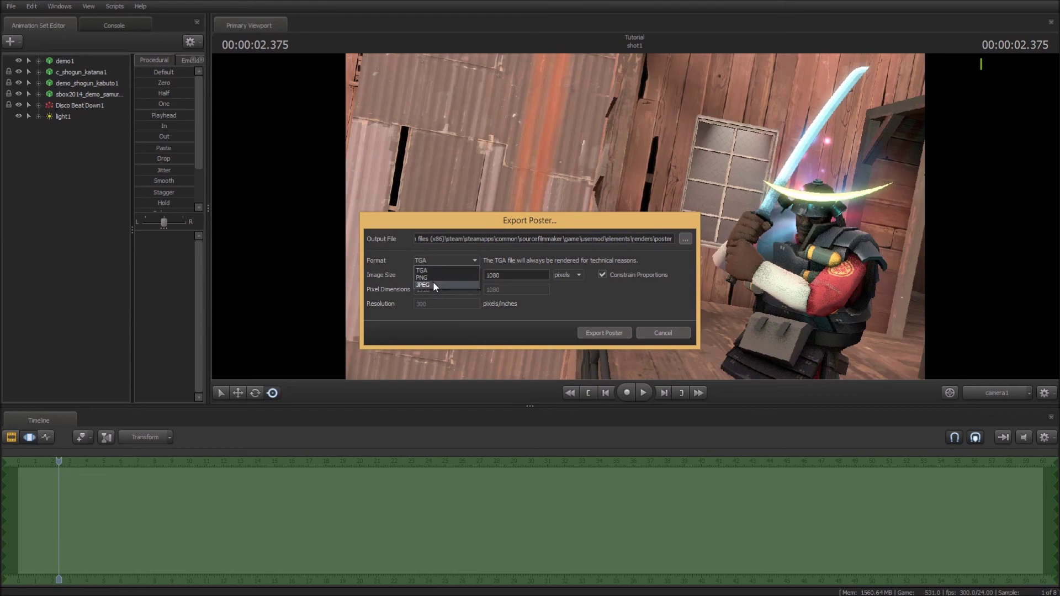
click(433, 282)
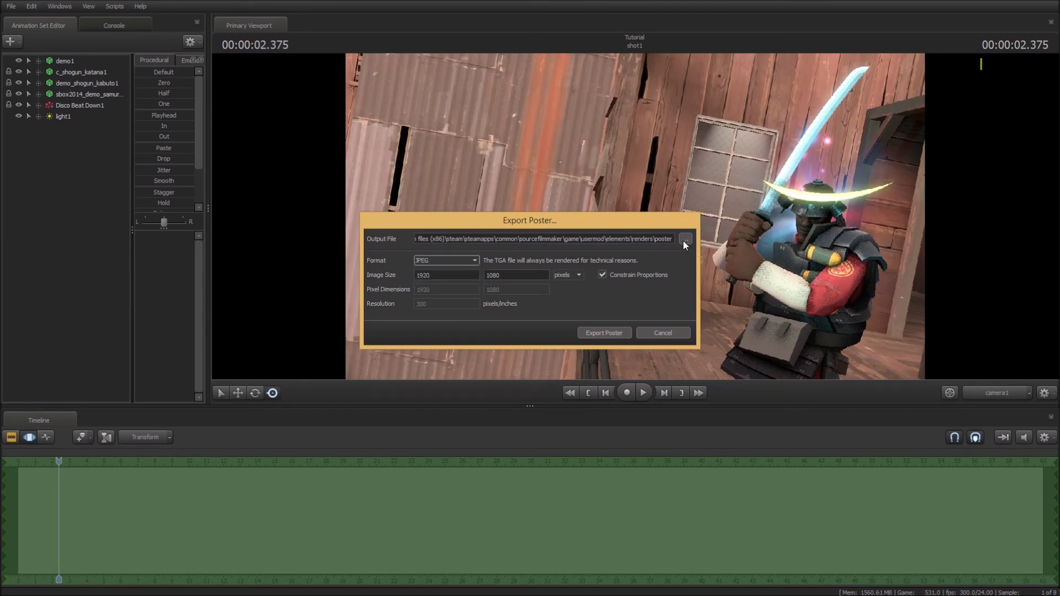
click(685, 240)
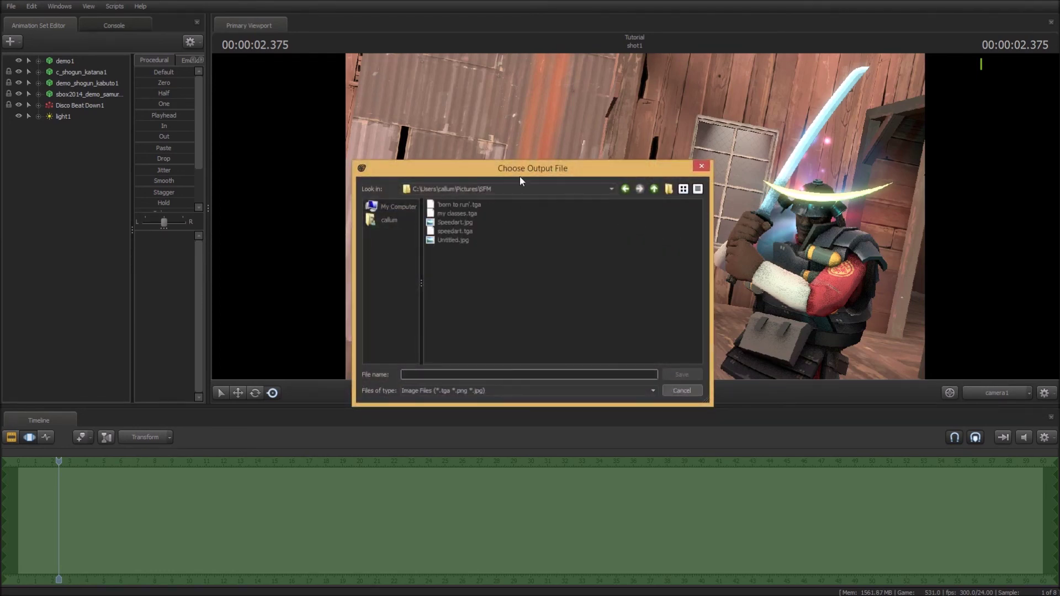
click(703, 166)
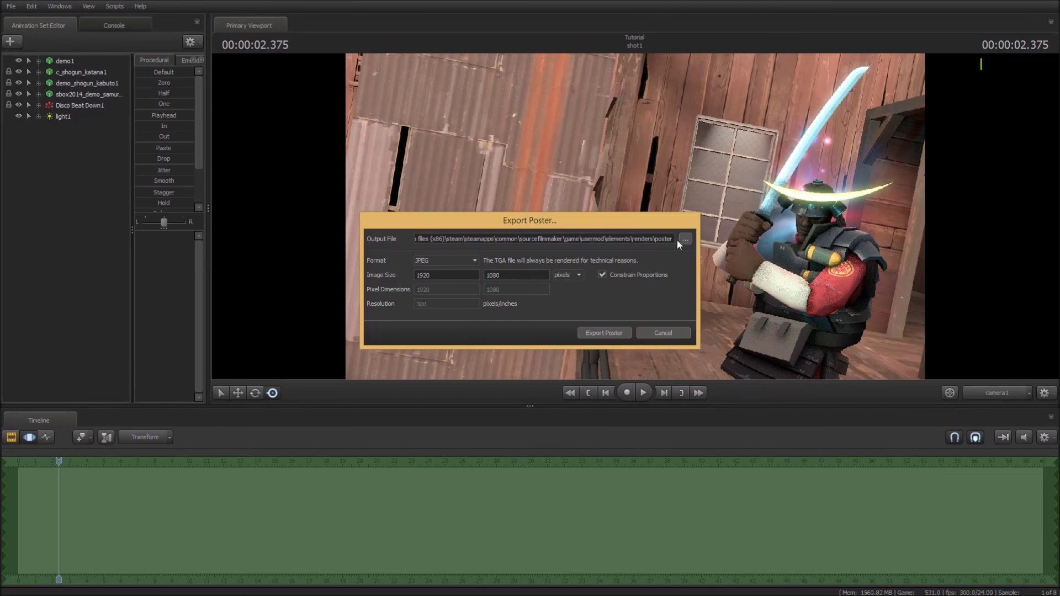